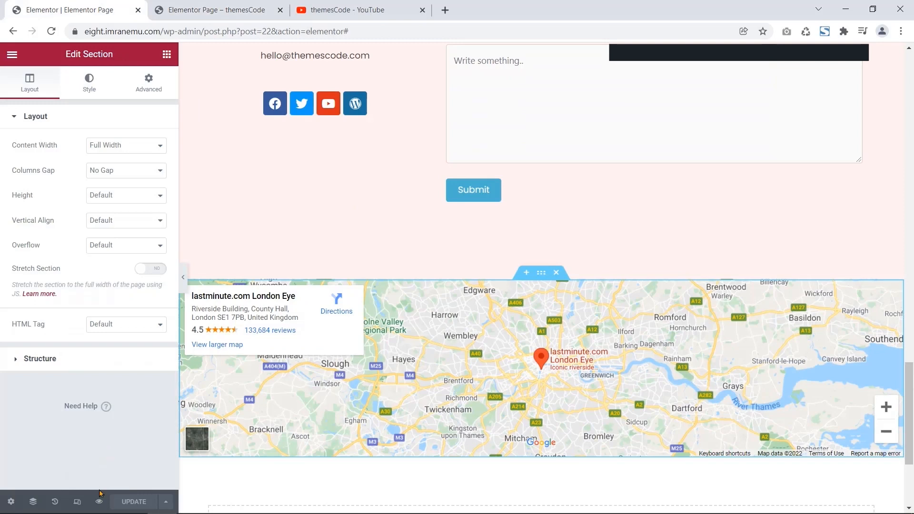
- Preview the page's changes on the live site's front end
{"action": "left_click", "coordinate": [100, 502]}
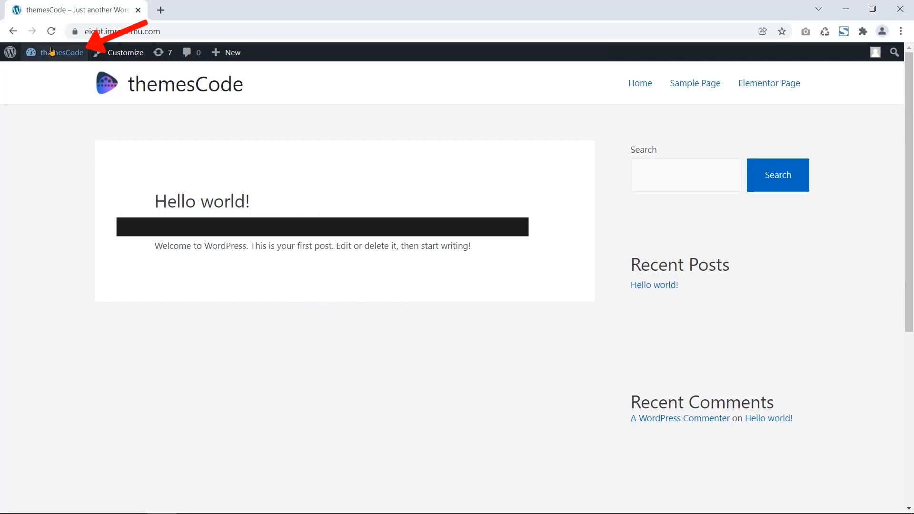
- Go from the Dashboard to Plugins and start adding a new plugin
{"action": "left_click", "coordinate": [60, 75]}
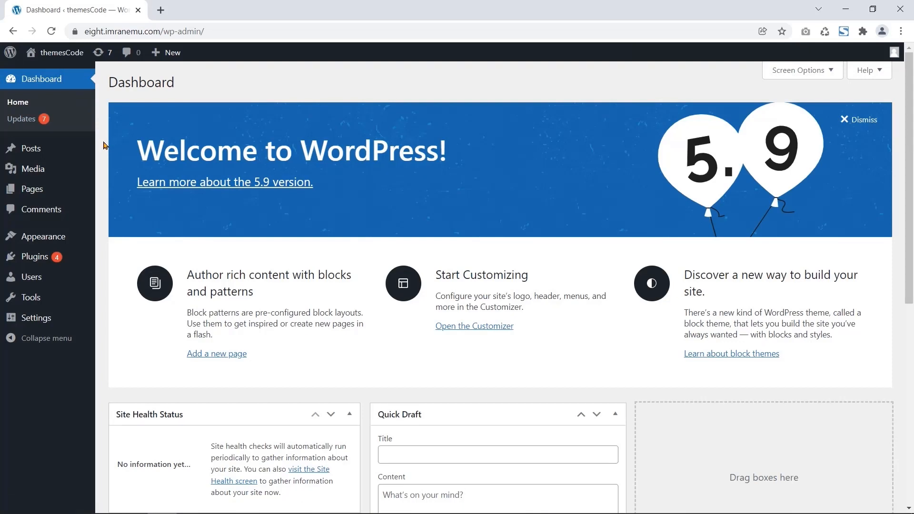
{"action": "left_click", "coordinate": [42, 259]}
{"action": "scroll", "coordinate": [91, 255], "scroll_direction": "down", "scroll_amount": 5}
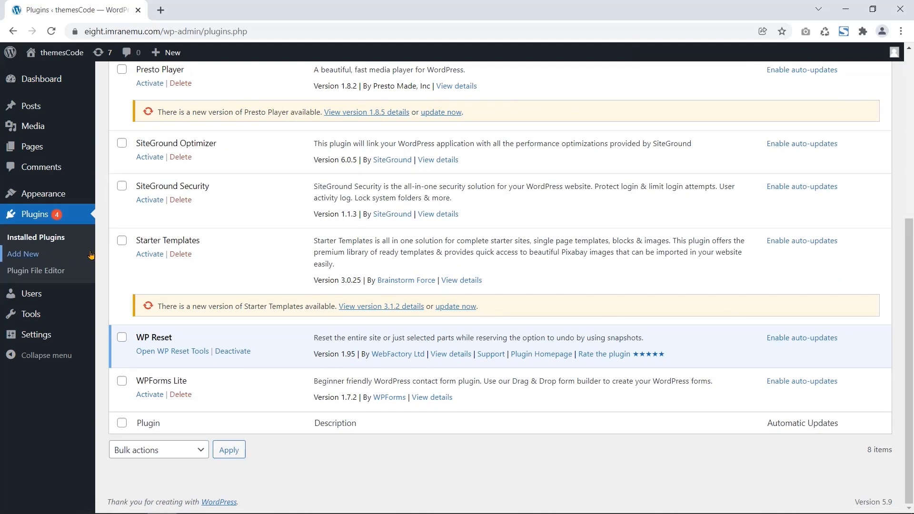
{"action": "left_click", "coordinate": [32, 255]}
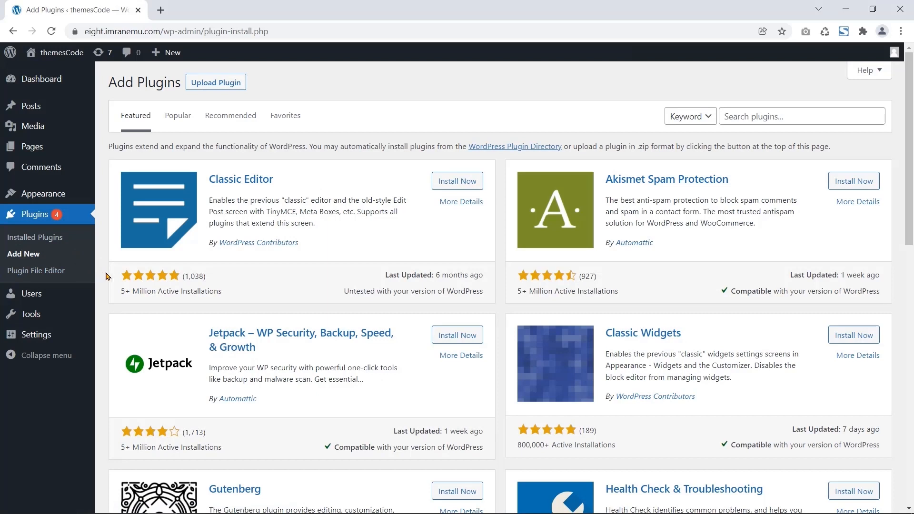
- Search for 'Elementor', then install and activate Elementor Website Builder
{"action": "left_click", "coordinate": [779, 116]}
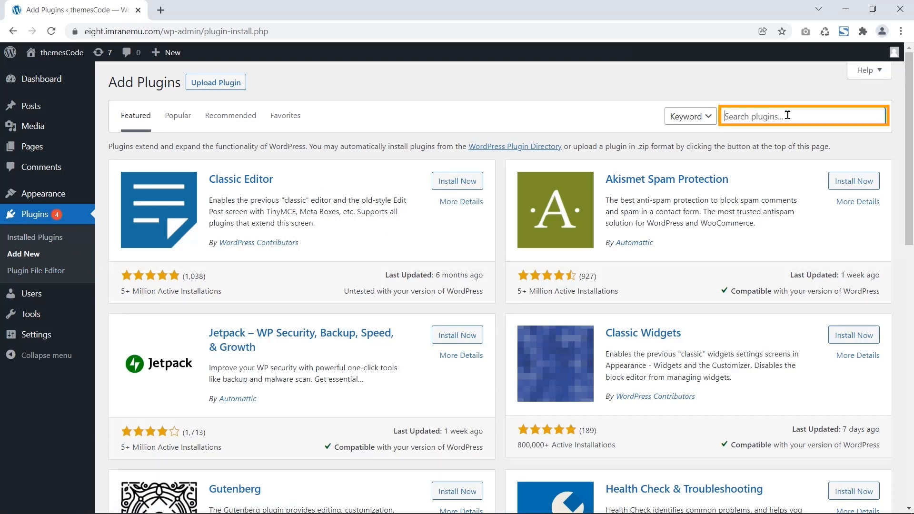
{"action": "type", "text": "Elementor"}
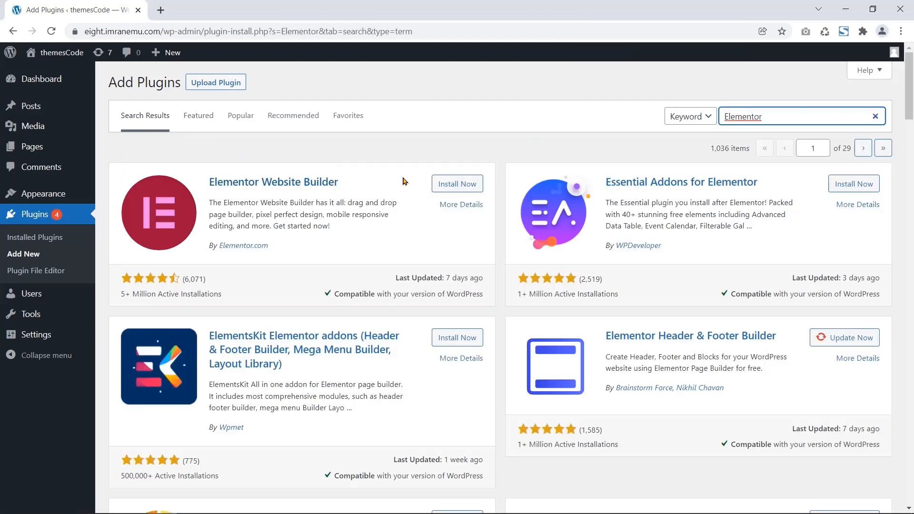
{"action": "left_click", "coordinate": [434, 192]}
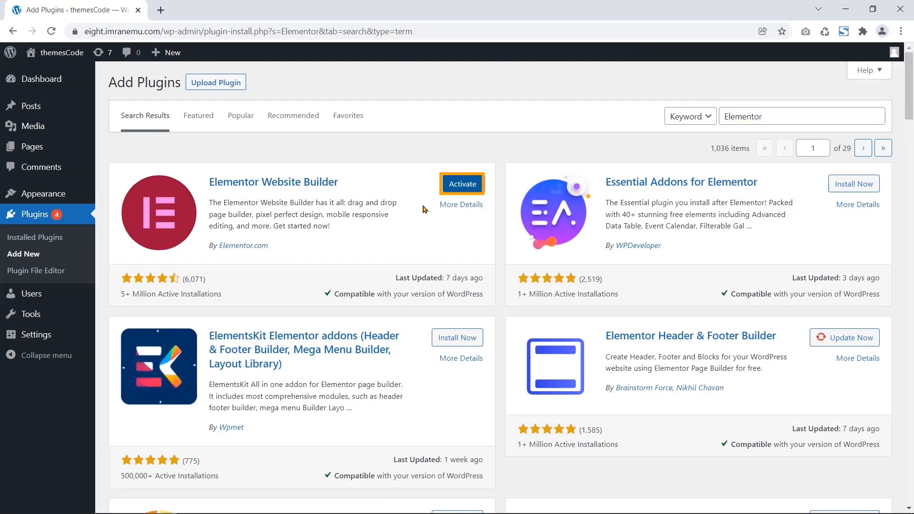
{"action": "left_click", "coordinate": [445, 192]}
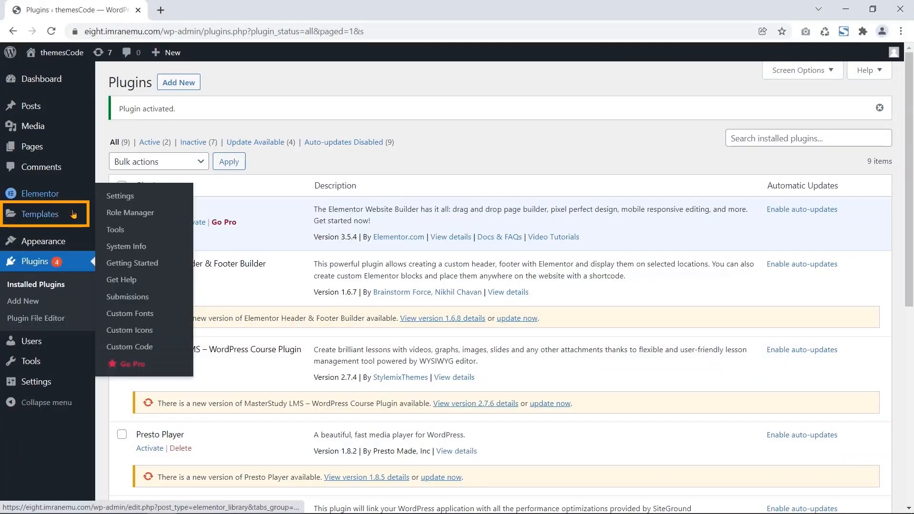
- In Elementor's general settings, tick Landing Pages under Post Types
{"action": "mouse_move", "coordinate": [18, 218]}
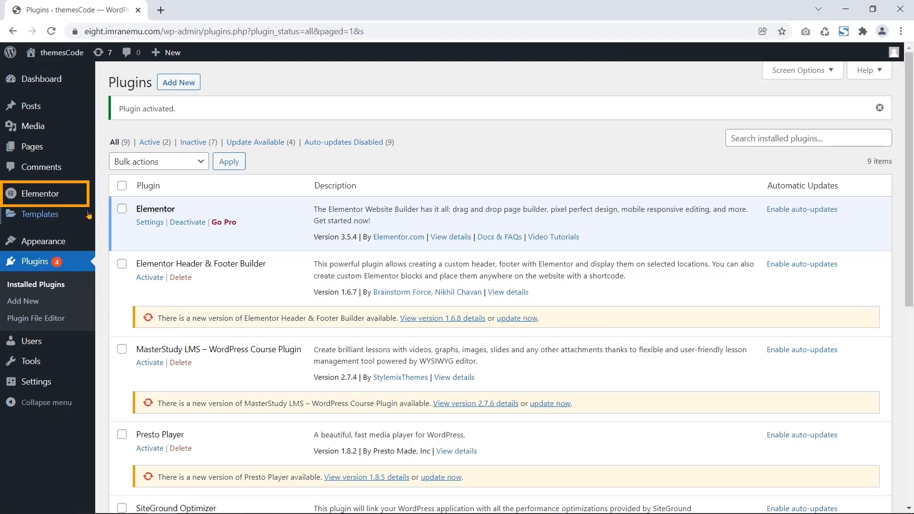
{"action": "mouse_move", "coordinate": [44, 194]}
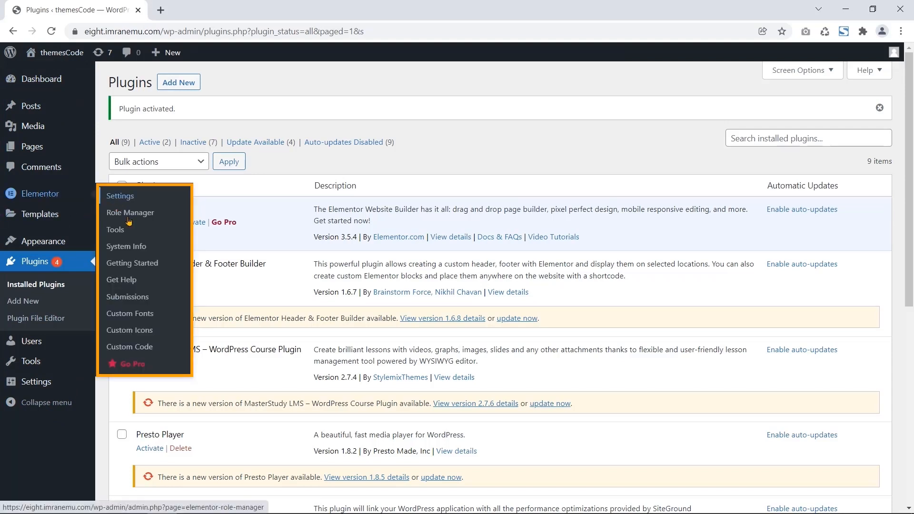
{"action": "mouse_move", "coordinate": [50, 216]}
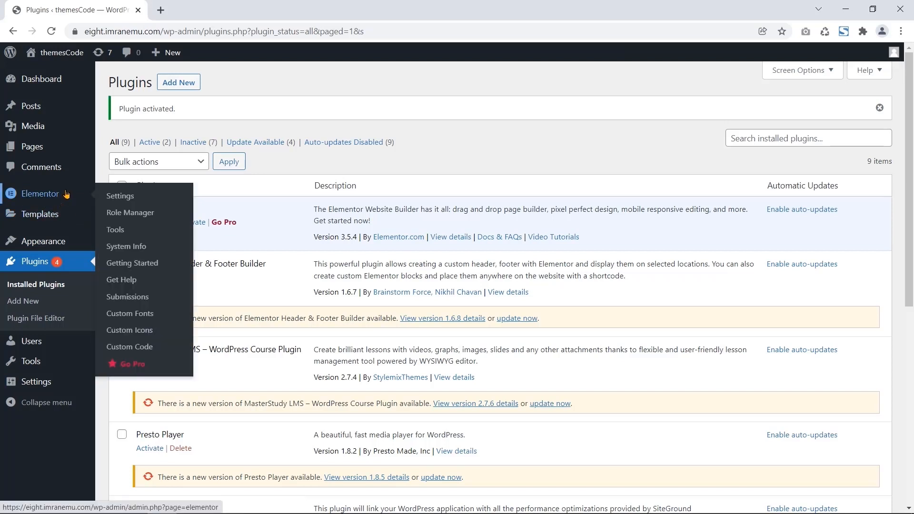
{"action": "left_click", "coordinate": [121, 196]}
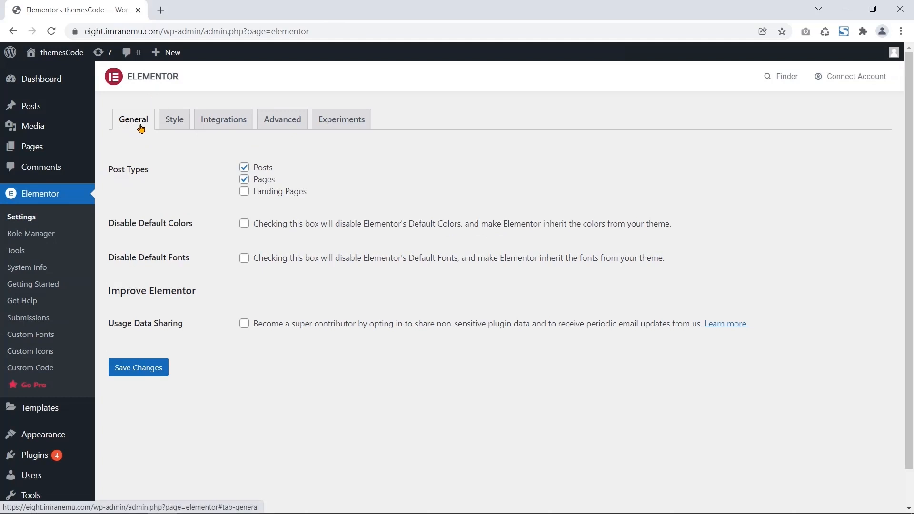
{"action": "left_click_drag", "start_coordinate": [107, 170], "coordinate": [187, 193]}
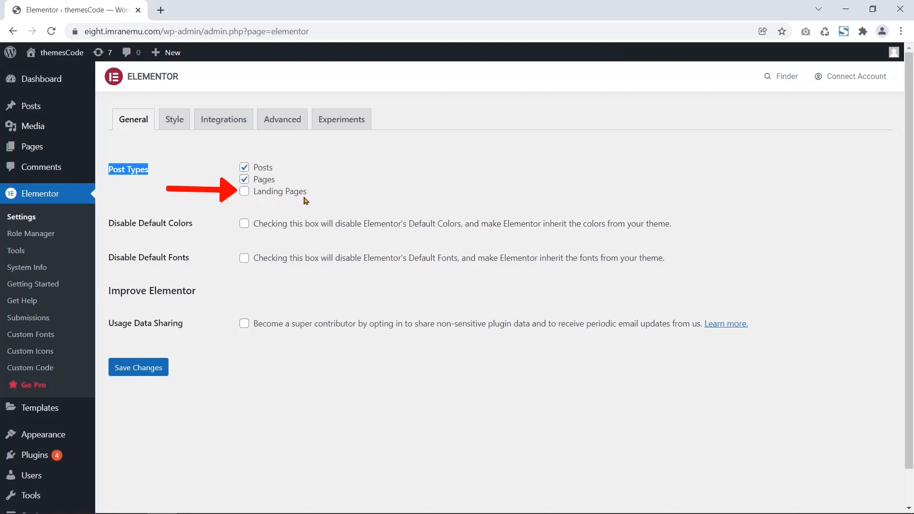
{"action": "left_click", "coordinate": [243, 193]}
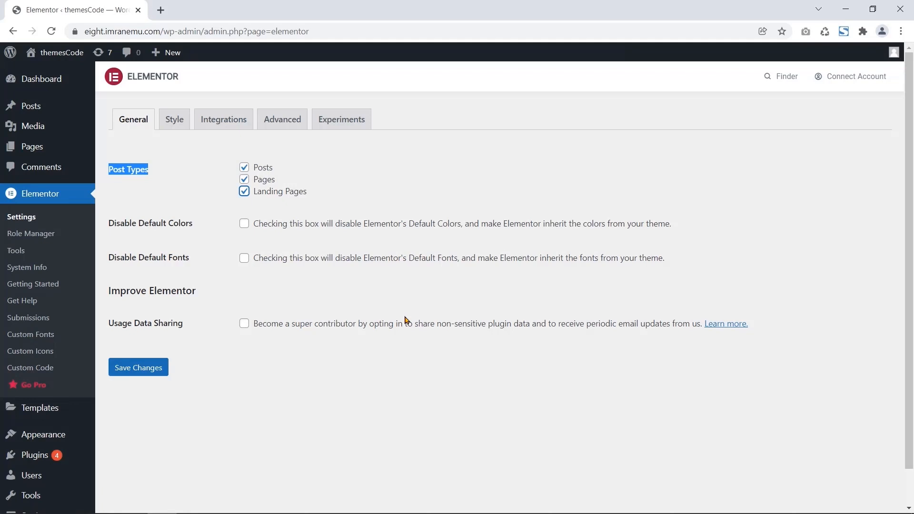
{"action": "mouse_move", "coordinate": [41, 148]}
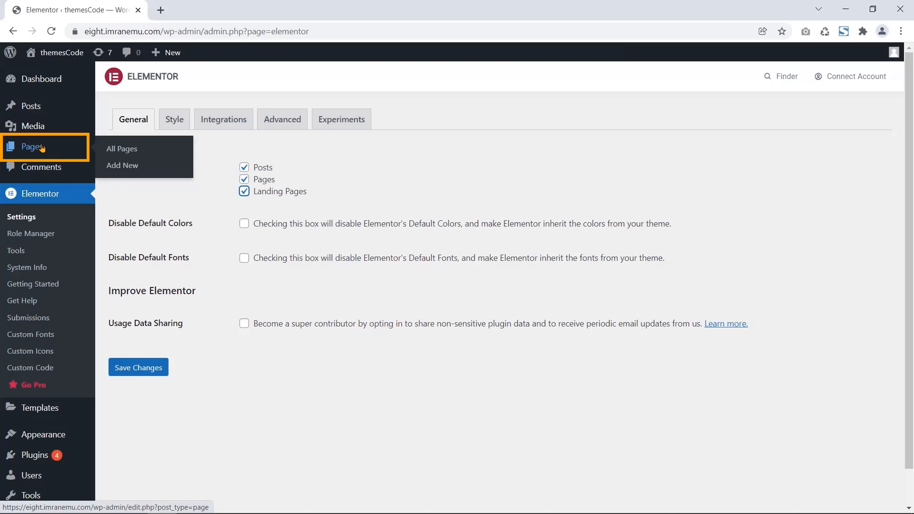
- Add a new page titled 'Elementor Page' and launch Edit with Elementor
{"action": "left_click", "coordinate": [119, 167]}
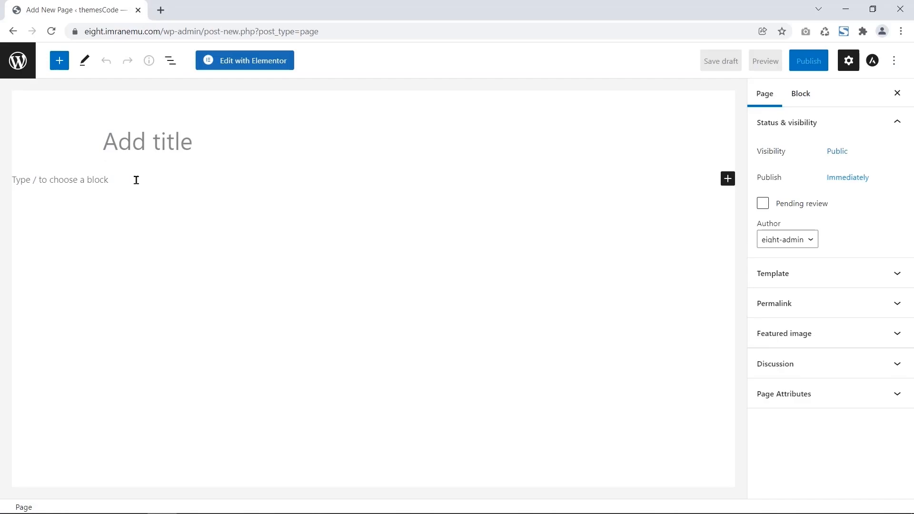
{"action": "type", "text": "Elementor"}
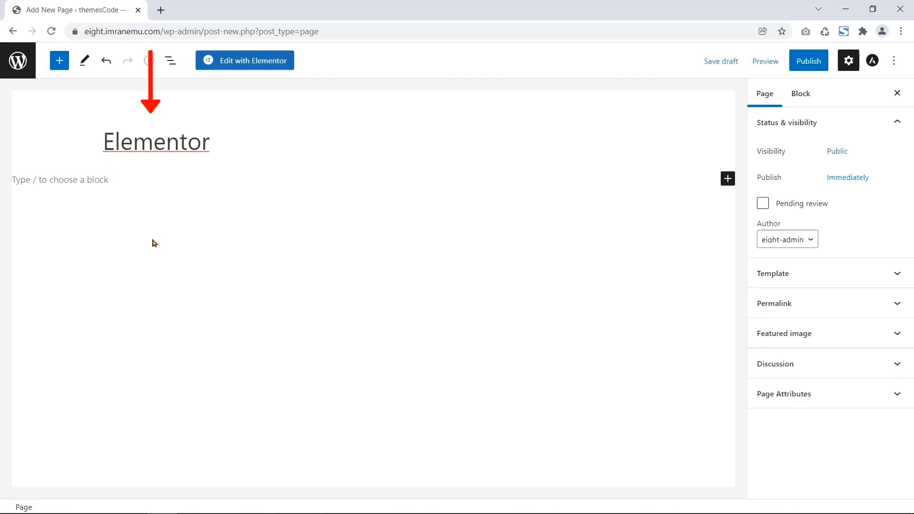
{"action": "type", "text": " Page"}
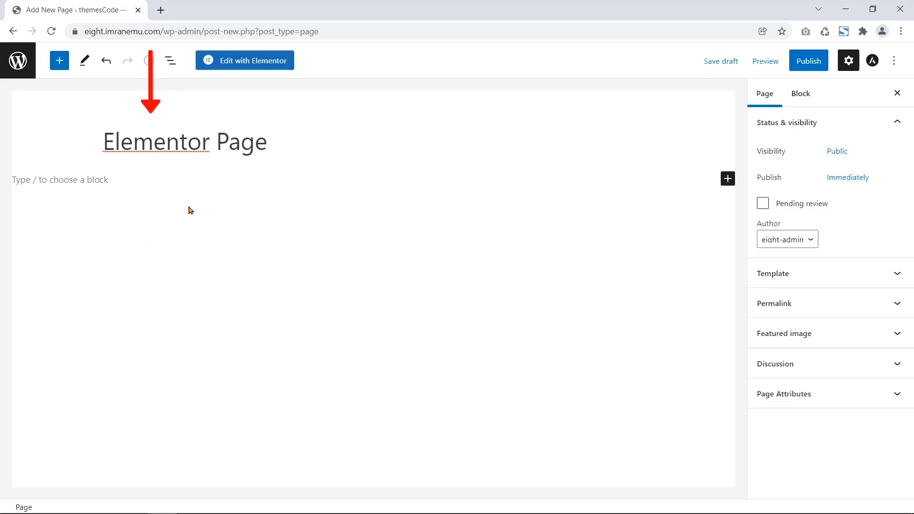
{"action": "left_click_drag", "start_coordinate": [267, 143], "coordinate": [103, 143]}
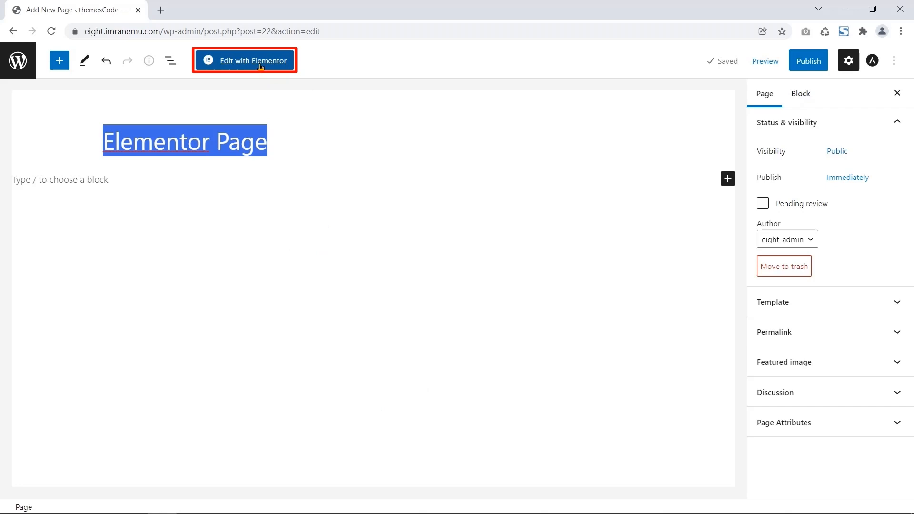
{"action": "left_click", "coordinate": [211, 63]}
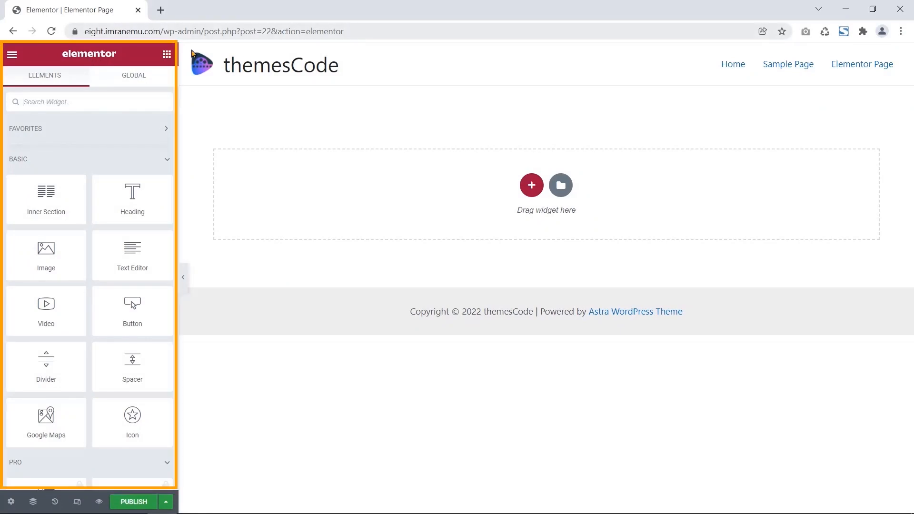
- Scroll the widget panel, then hide the editing panel and bring it back
{"action": "scroll", "coordinate": [143, 151], "scroll_direction": "down", "scroll_amount": 5}
{"action": "scroll", "coordinate": [150, 151], "scroll_direction": "down", "scroll_amount": 6}
{"action": "left_click_drag", "start_coordinate": [176, 242], "coordinate": [148, 139]}
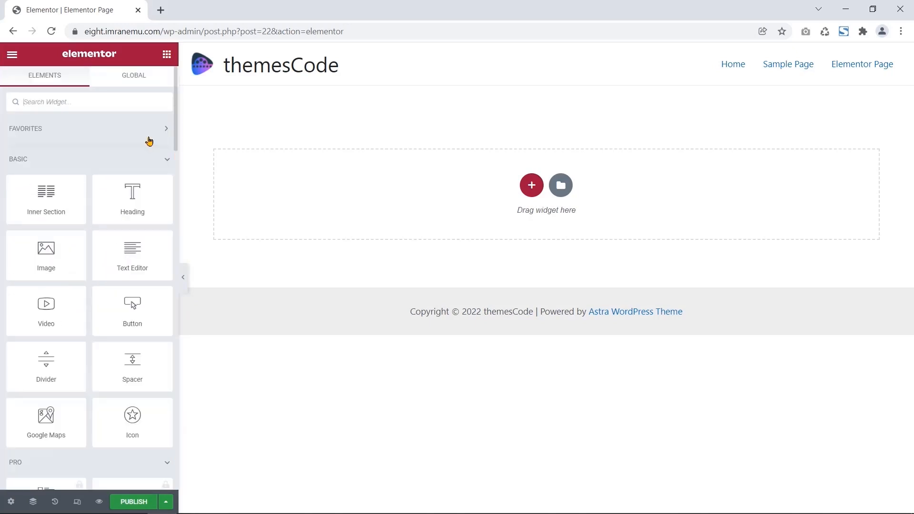
{"action": "left_click", "coordinate": [185, 284]}
{"action": "left_click", "coordinate": [6, 280]}
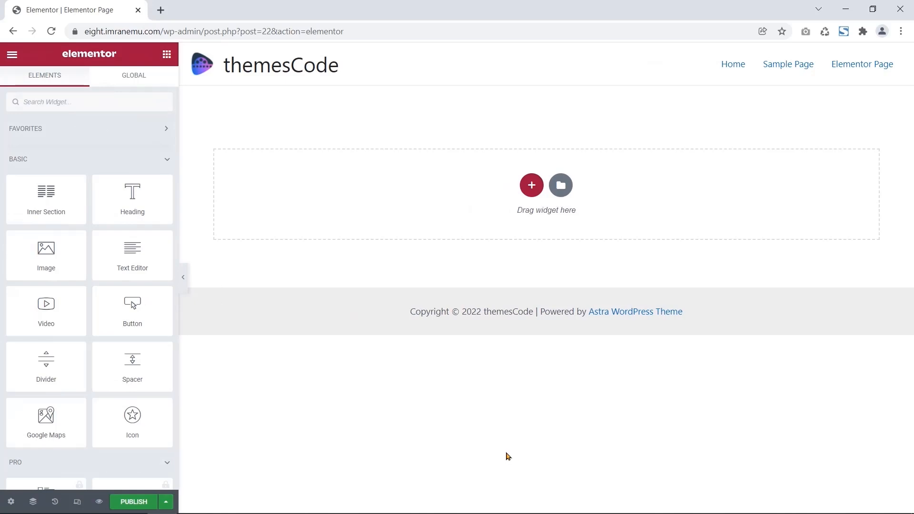
{"action": "key", "text": "ctrl+l"}
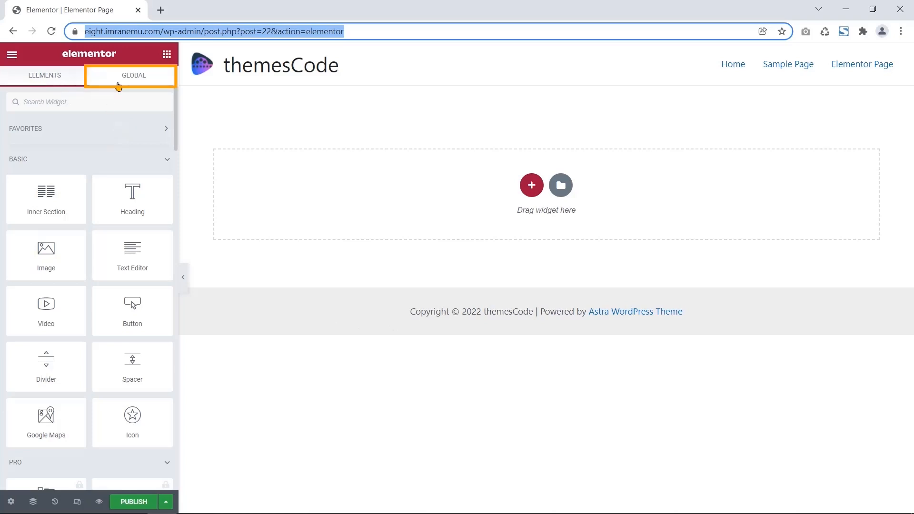
- Drop a two-column Inner Section onto the page, then delete it again
{"action": "left_click", "coordinate": [56, 203]}
{"action": "left_click_drag", "start_coordinate": [56, 203], "coordinate": [349, 210]}
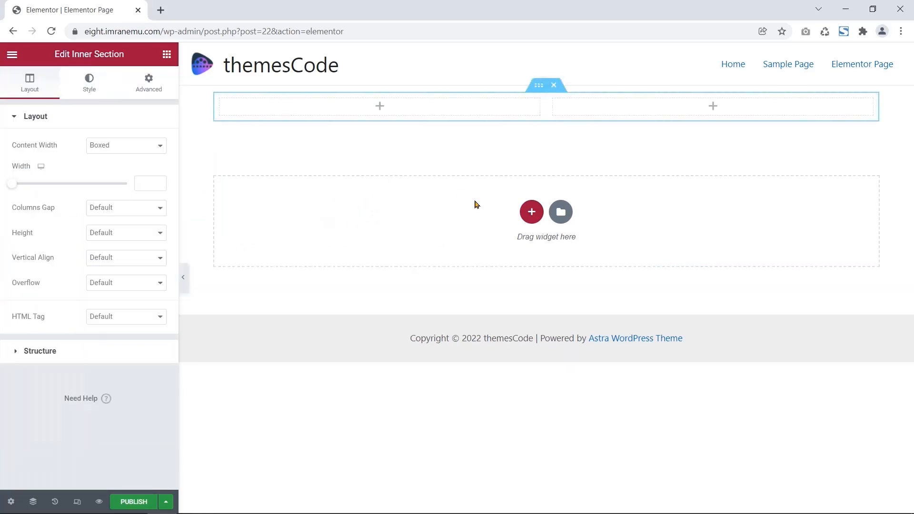
{"action": "left_click", "coordinate": [554, 84]}
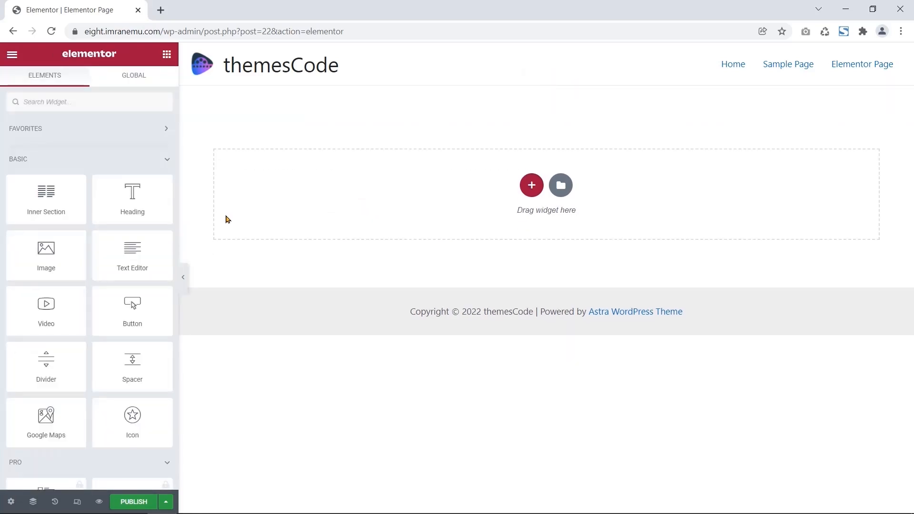
- Collapse the Favorites, Basic, Pro and General widget categories
{"action": "left_click", "coordinate": [157, 137]}
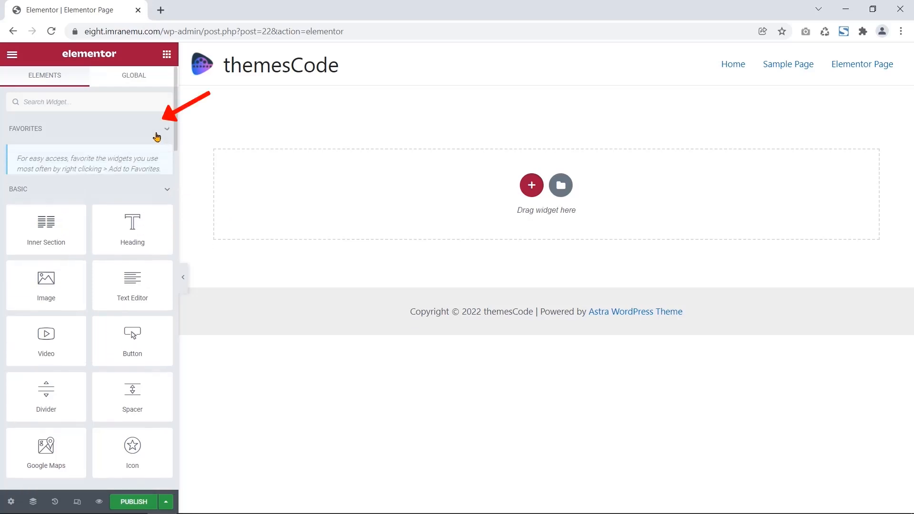
{"action": "left_click", "coordinate": [155, 138]}
{"action": "left_click", "coordinate": [149, 162]}
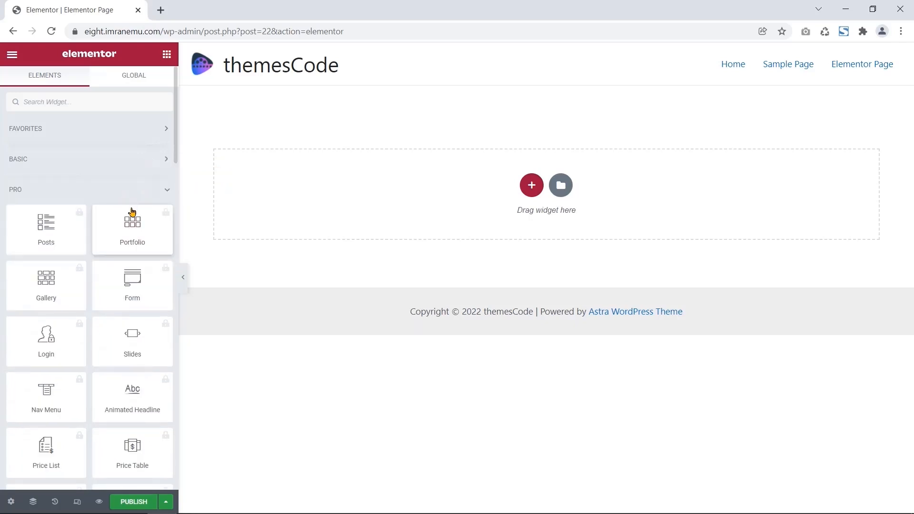
{"action": "scroll", "coordinate": [130, 215], "scroll_direction": "down", "scroll_amount": 3}
{"action": "scroll", "coordinate": [131, 217], "scroll_direction": "down", "scroll_amount": 9}
{"action": "scroll", "coordinate": [131, 216], "scroll_direction": "up", "scroll_amount": 6}
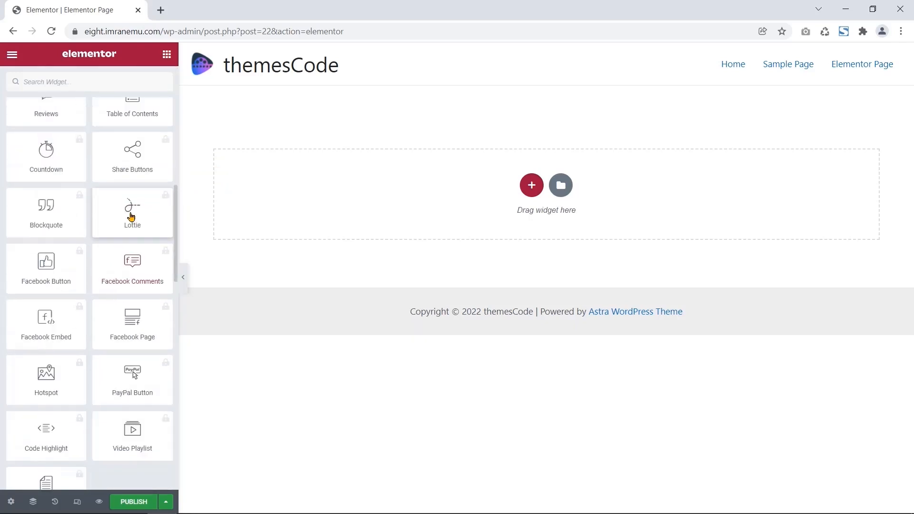
{"action": "scroll", "coordinate": [131, 216], "scroll_direction": "up", "scroll_amount": 6}
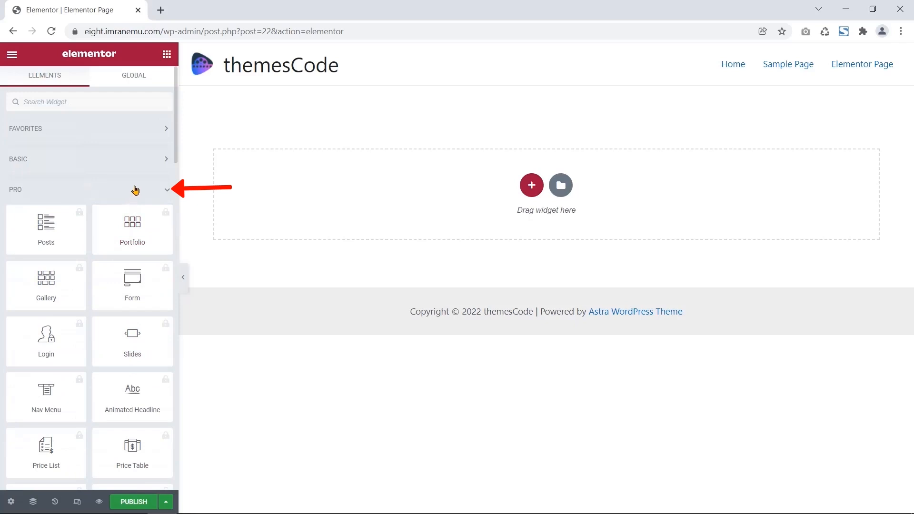
{"action": "left_click", "coordinate": [136, 189]}
{"action": "scroll", "coordinate": [131, 221], "scroll_direction": "down", "scroll_amount": 8}
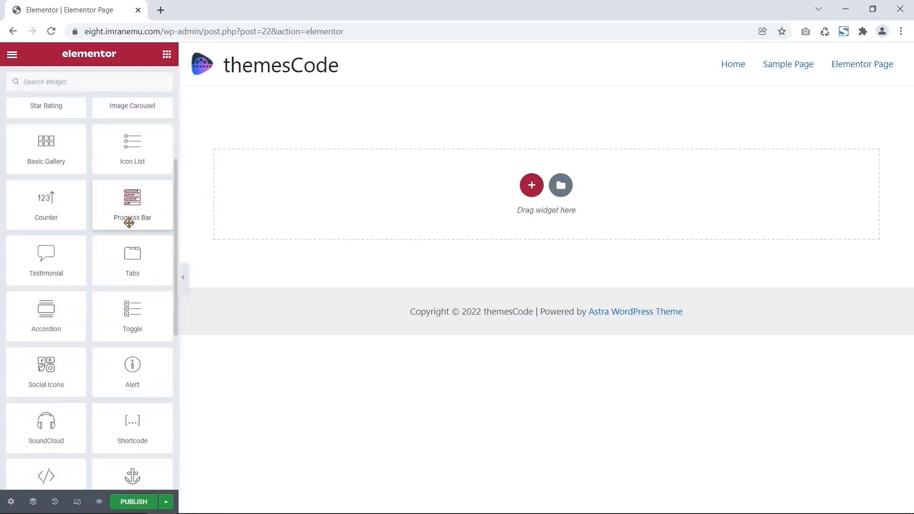
{"action": "scroll", "coordinate": [145, 217], "scroll_direction": "up", "scroll_amount": 9}
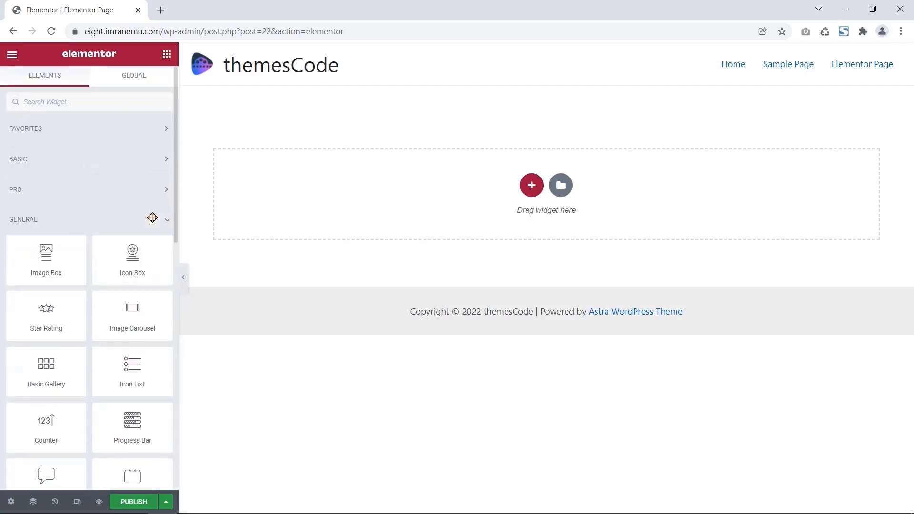
{"action": "left_click", "coordinate": [152, 220]}
- Expand and collapse the Site, WooCommerce and WordPress widget categories in turn
{"action": "left_click", "coordinate": [153, 249]}
{"action": "scroll", "coordinate": [153, 255], "scroll_direction": "down", "scroll_amount": 6}
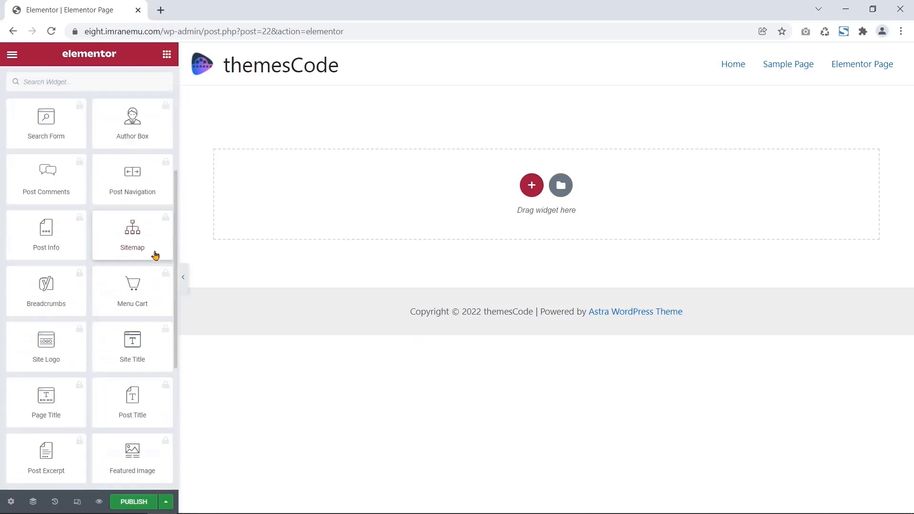
{"action": "scroll", "coordinate": [154, 255], "scroll_direction": "down", "scroll_amount": 2}
{"action": "scroll", "coordinate": [153, 253], "scroll_direction": "up", "scroll_amount": 9}
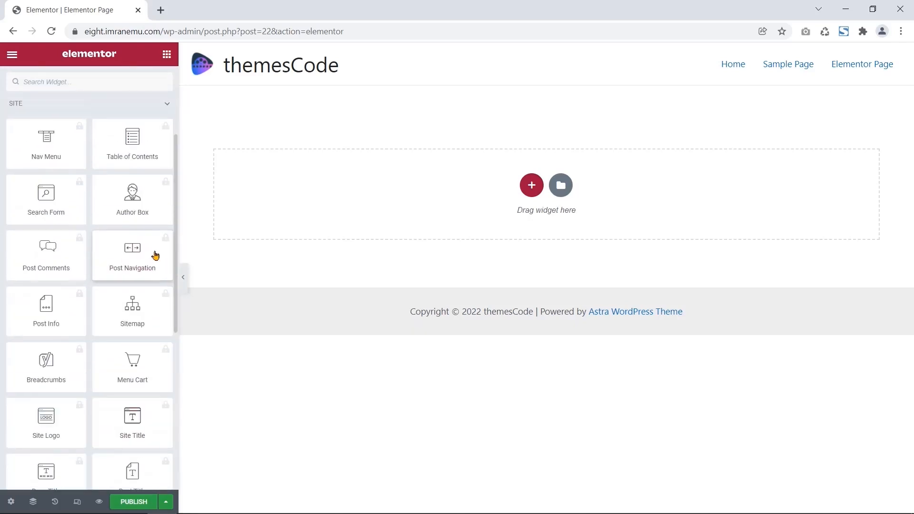
{"action": "left_click", "coordinate": [159, 248]}
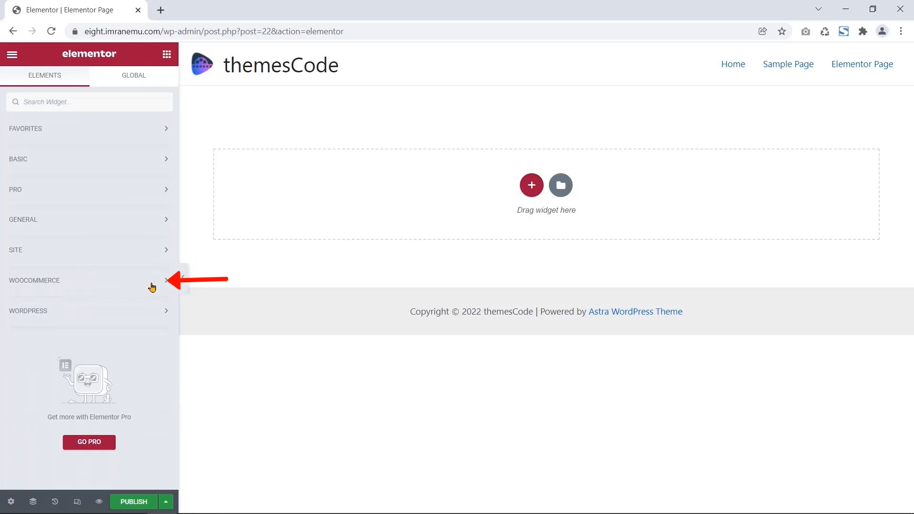
{"action": "left_click", "coordinate": [152, 285]}
{"action": "scroll", "coordinate": [151, 286], "scroll_direction": "down", "scroll_amount": 10}
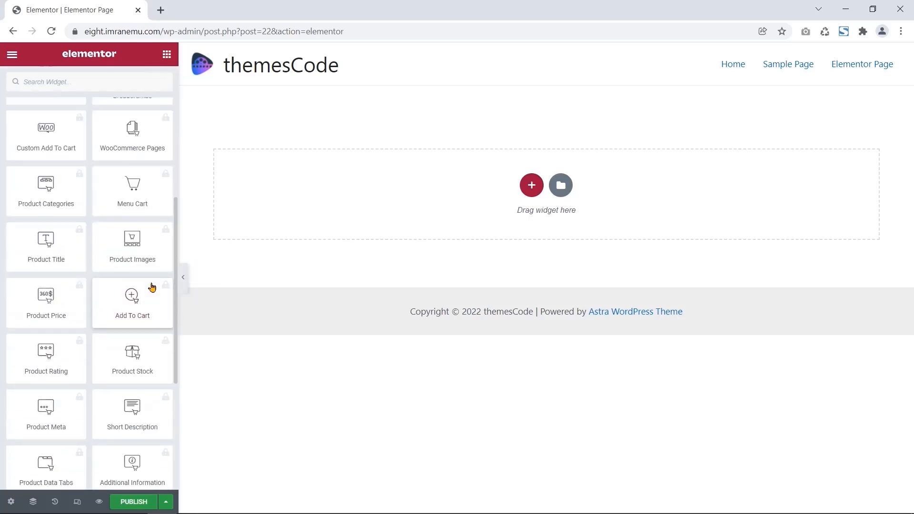
{"action": "scroll", "coordinate": [152, 286], "scroll_direction": "up", "scroll_amount": 8}
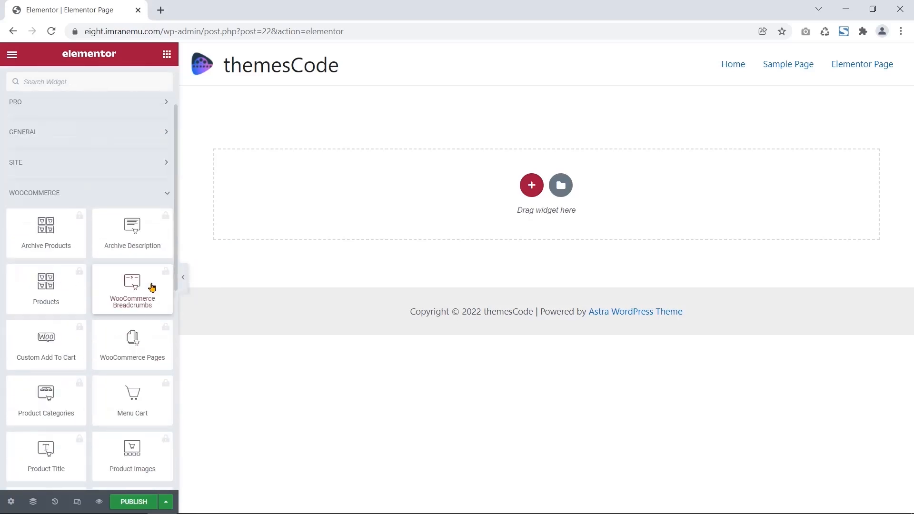
{"action": "left_click", "coordinate": [135, 194]}
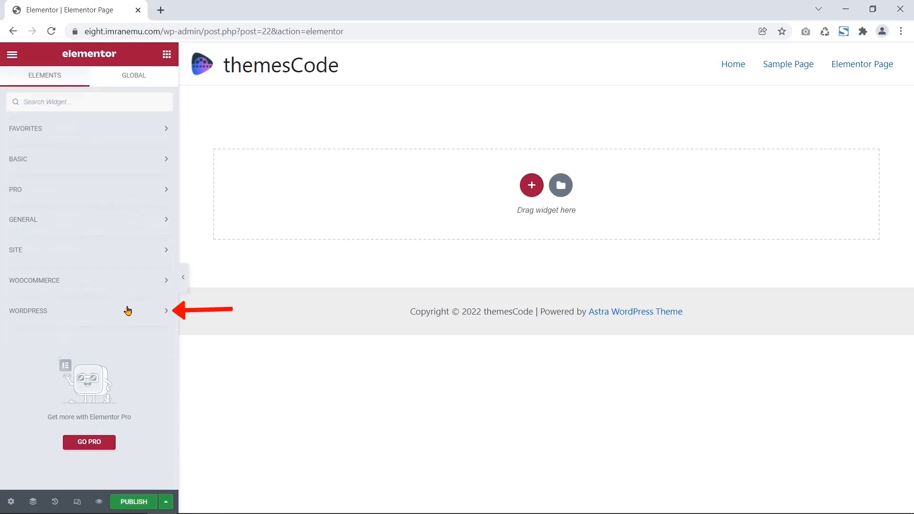
{"action": "left_click", "coordinate": [127, 310]}
{"action": "scroll", "coordinate": [144, 328], "scroll_direction": "down", "scroll_amount": 6}
{"action": "scroll", "coordinate": [143, 327], "scroll_direction": "up", "scroll_amount": 2}
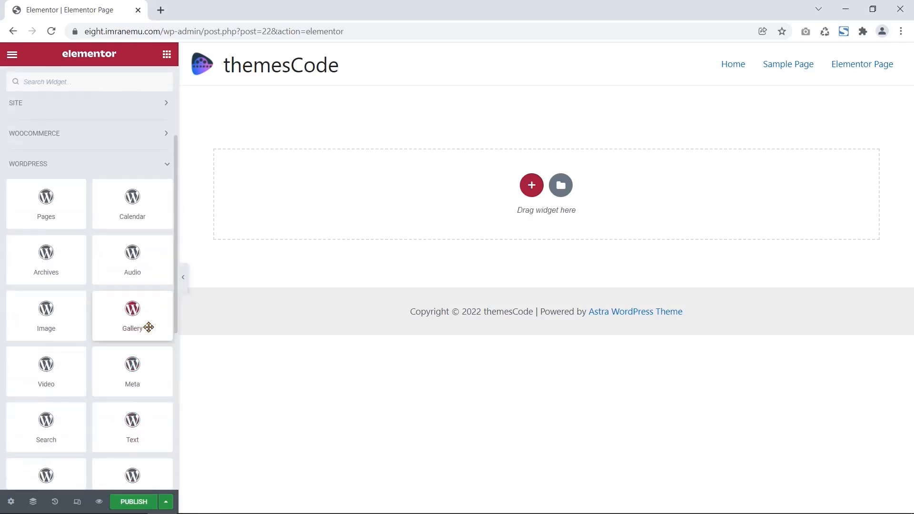
{"action": "scroll", "coordinate": [154, 324], "scroll_direction": "up", "scroll_amount": 3}
{"action": "left_click", "coordinate": [162, 312]}
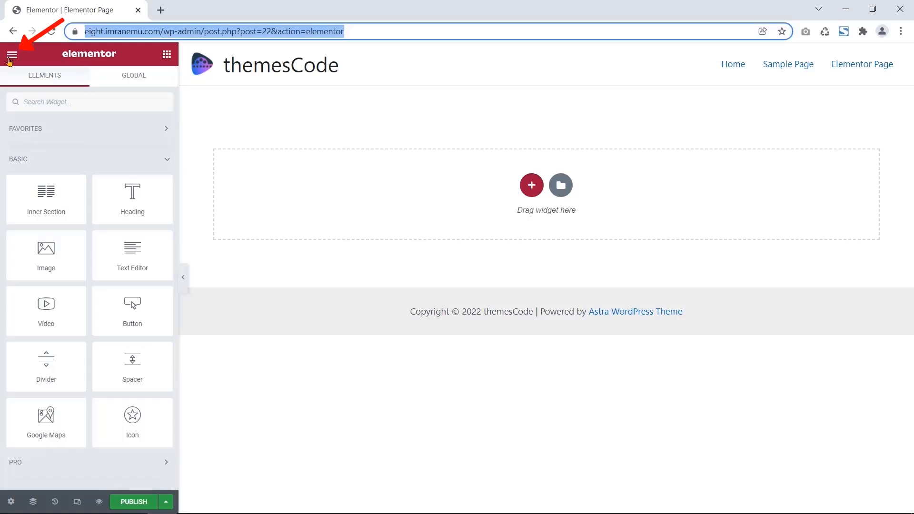
- Show the editor's hamburger menu with its Settings and Navigate from page sections
{"action": "left_click", "coordinate": [12, 55]}
{"action": "left_click_drag", "start_coordinate": [40, 84], "coordinate": [8, 85]}
{"action": "left_click_drag", "start_coordinate": [82, 188], "coordinate": [10, 193]}
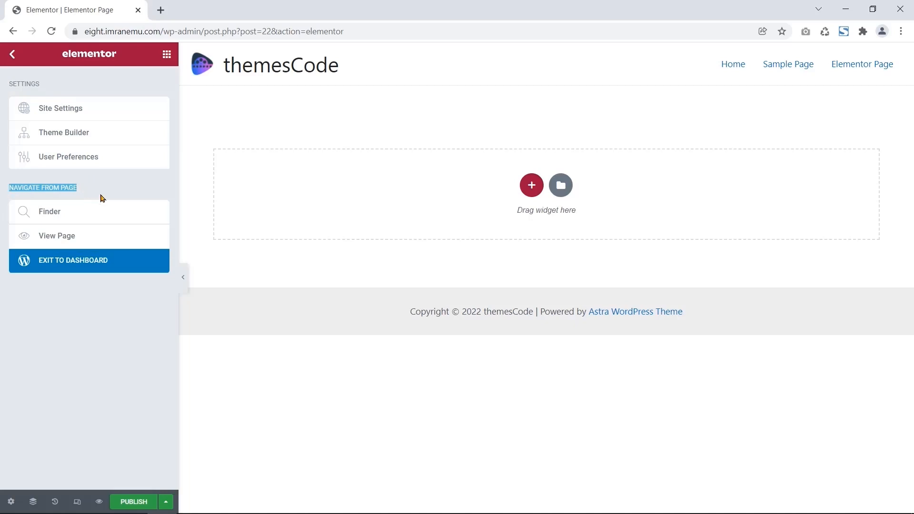
- In Site Settings Global Colors, change the Primary colour to #51BACD
{"action": "left_click", "coordinate": [79, 111]}
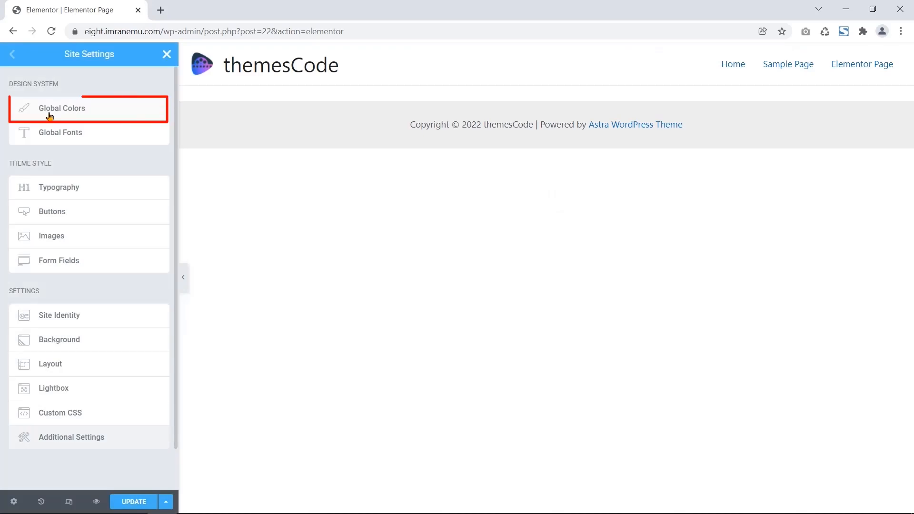
{"action": "left_click", "coordinate": [79, 112]}
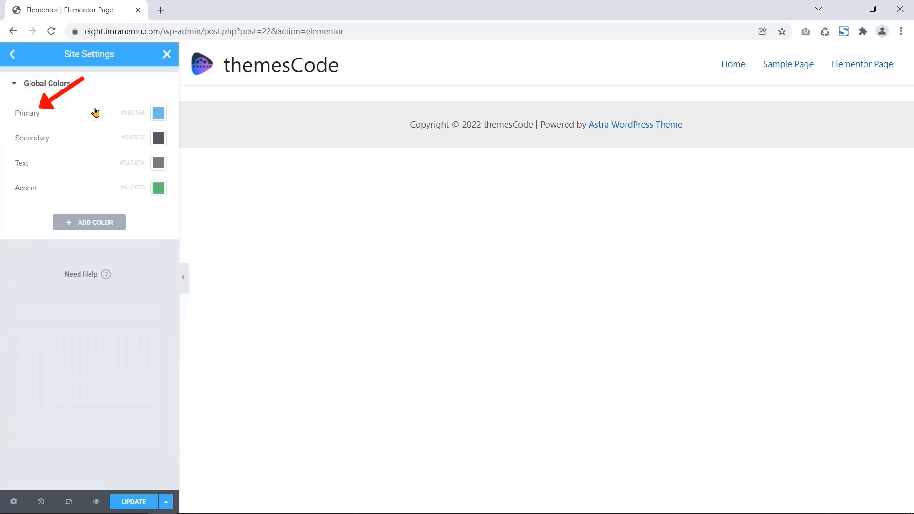
{"action": "left_click", "coordinate": [159, 114]}
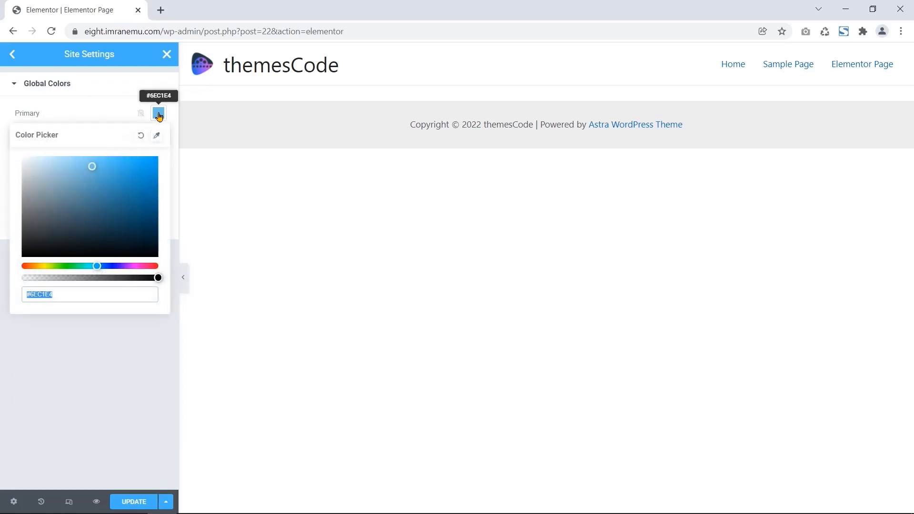
{"action": "triple_click", "coordinate": [75, 136]}
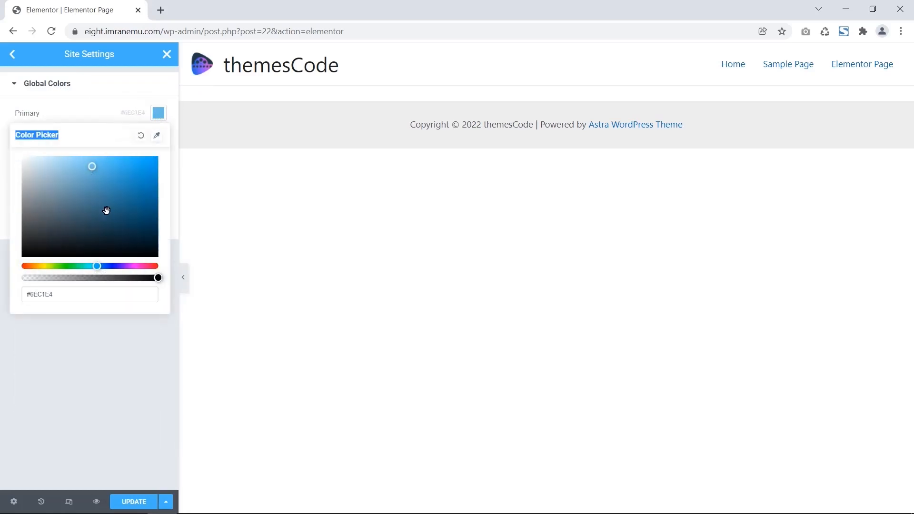
{"action": "mouse_move", "coordinate": [107, 212]}
{"action": "left_mouse_down"}
{"action": "mouse_move", "coordinate": [86, 214]}
{"action": "mouse_move", "coordinate": [112, 224]}
{"action": "left_mouse_up"}
{"action": "left_click", "coordinate": [94, 297]}
{"action": "key", "text": "BackSpace"}
{"action": "key", "text": "BackSpace"}
{"action": "key", "text": "BackSpace"}
{"action": "key", "text": "BackSpace"}
{"action": "key", "text": "BackSpace"}
{"action": "type", "text": "51bac"}
{"action": "type", "text": "d"}
{"action": "left_click", "coordinate": [184, 160]}
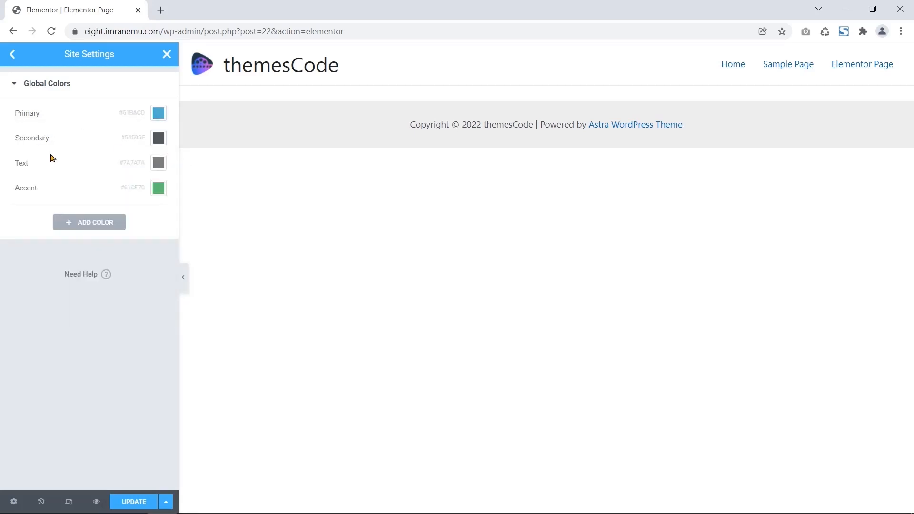
- Change the global Text colour to #343434
{"action": "left_click", "coordinate": [158, 164]}
{"action": "left_click", "coordinate": [111, 344]}
{"action": "key", "text": "BackSpace"}
{"action": "key", "text": "BackSpace"}
{"action": "key", "text": "BackSpace"}
{"action": "key", "text": "BackSpace"}
{"action": "key", "text": "BackSpace"}
{"action": "key", "text": "BackSpace"}
{"action": "type", "text": "343434"}
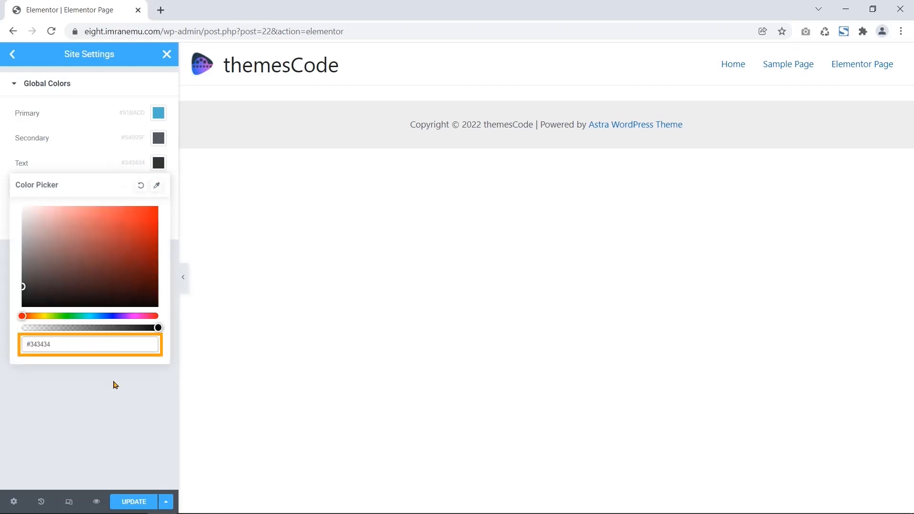
{"action": "left_click", "coordinate": [113, 383]}
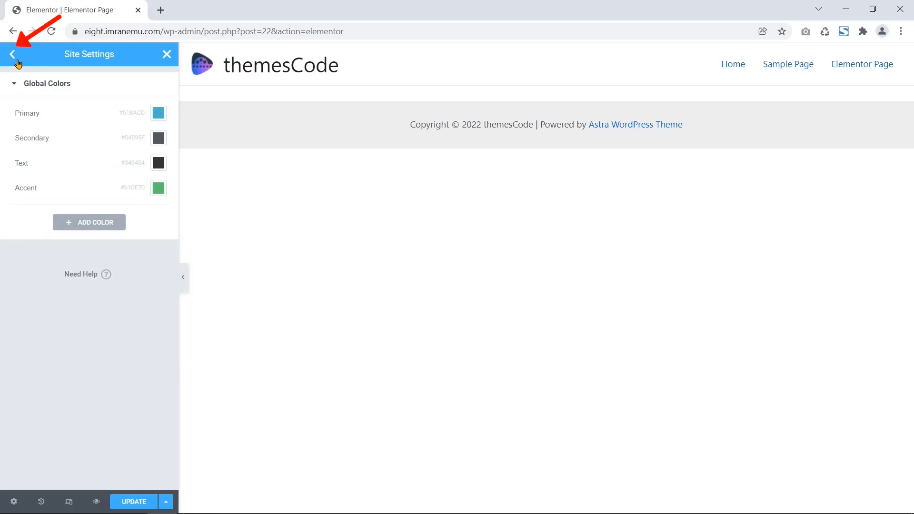
{"action": "left_click", "coordinate": [13, 55]}
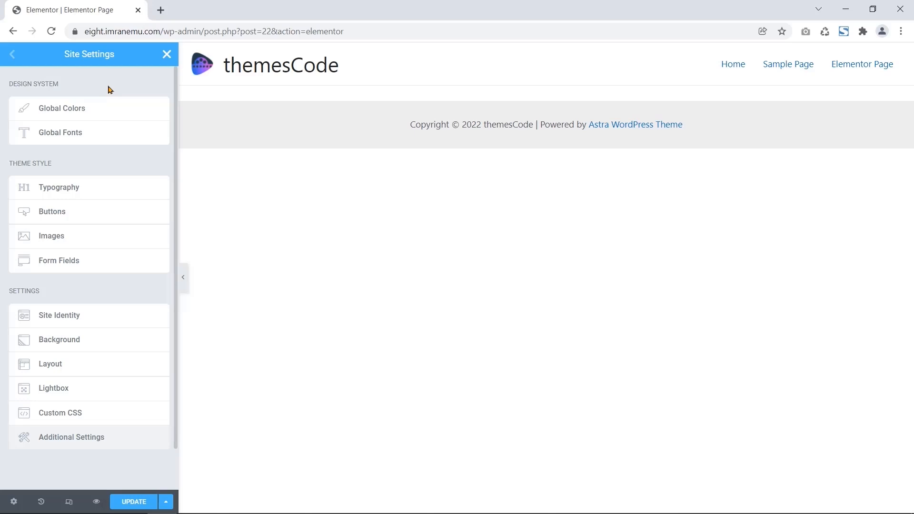
- In Global Fonts, set the Text font family to Poppins
{"action": "left_click", "coordinate": [89, 137]}
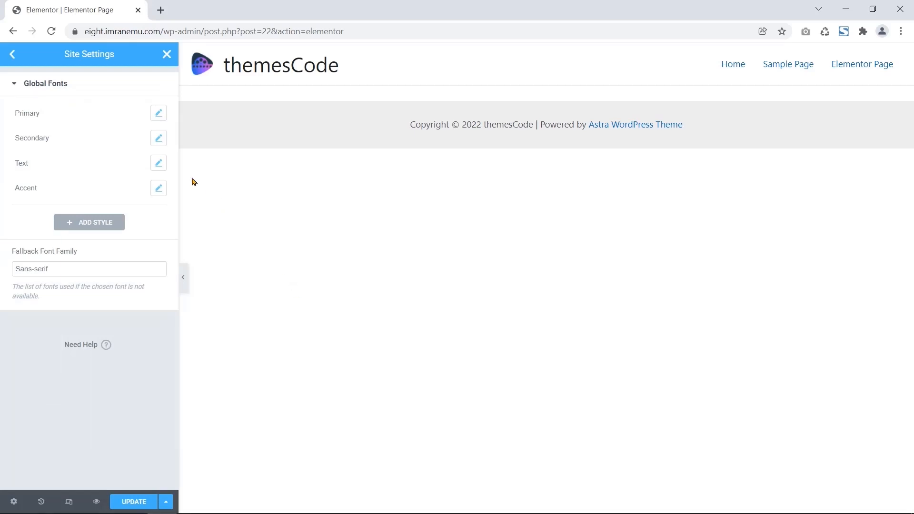
{"action": "left_click", "coordinate": [21, 163]}
{"action": "double_click", "coordinate": [21, 163]}
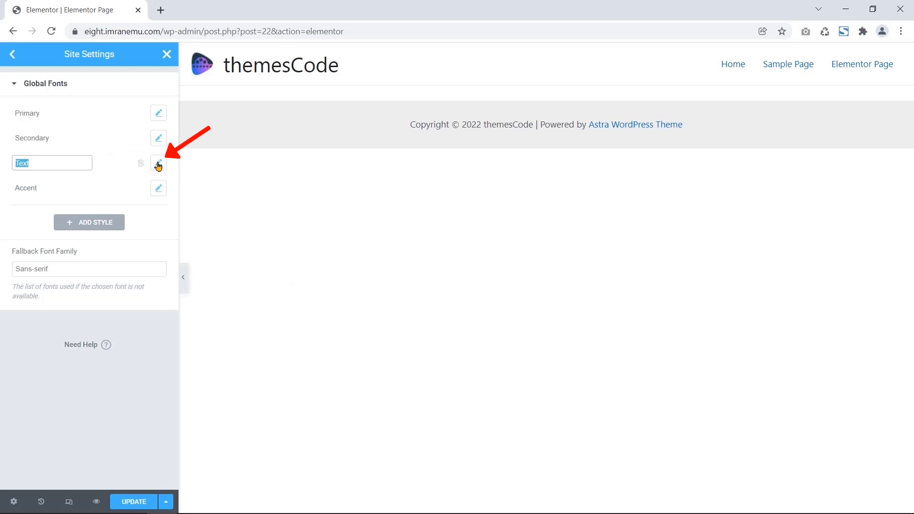
{"action": "left_click", "coordinate": [159, 166]}
{"action": "left_click_drag", "start_coordinate": [74, 187], "coordinate": [17, 188]}
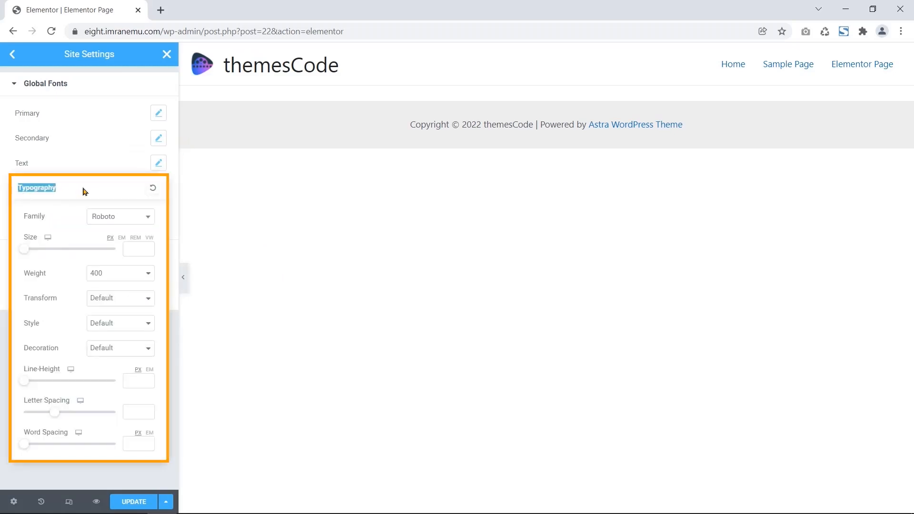
{"action": "left_click", "coordinate": [142, 217]}
{"action": "type", "text": "Pop"}
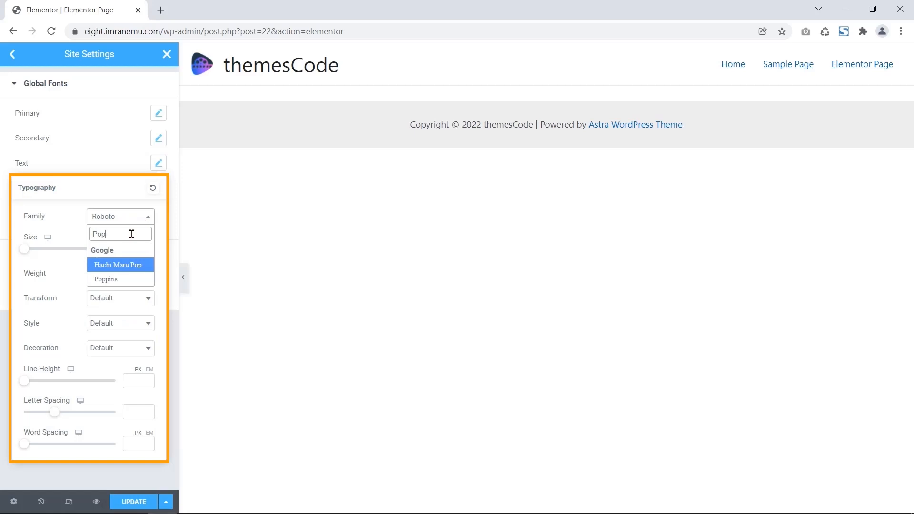
{"action": "left_click", "coordinate": [124, 279]}
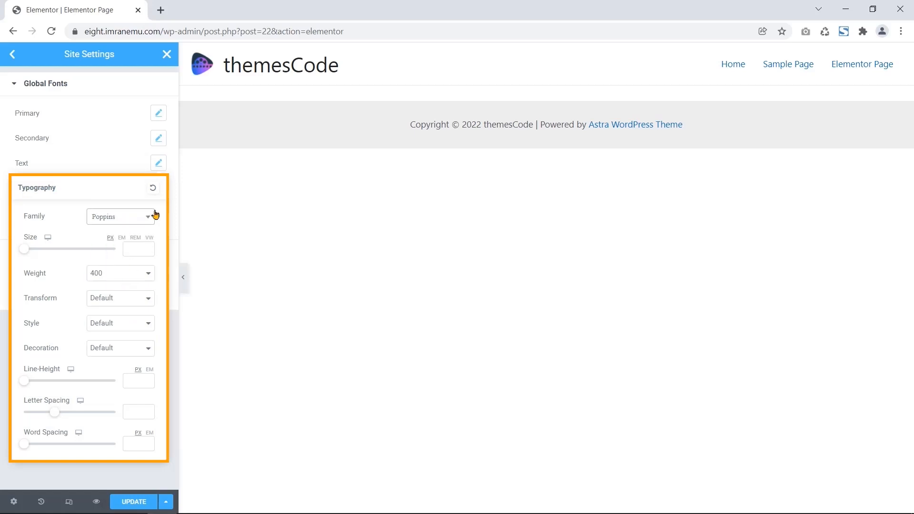
- Set the Primary global font family to Poppins
{"action": "left_click", "coordinate": [159, 113]}
{"action": "left_click", "coordinate": [165, 124]}
{"action": "left_click", "coordinate": [159, 114]}
{"action": "left_click", "coordinate": [132, 167]}
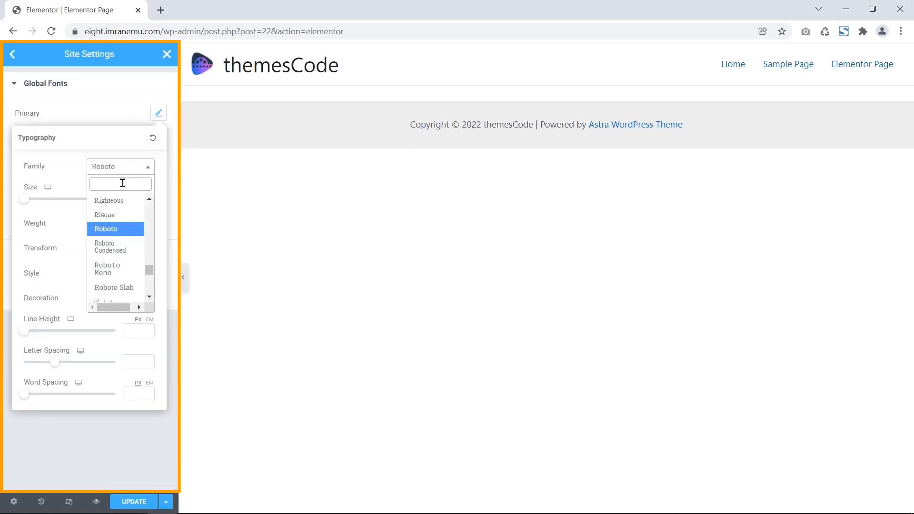
{"action": "type", "text": "Pop"}
{"action": "key", "text": "Return"}
{"action": "left_click", "coordinate": [164, 143]}
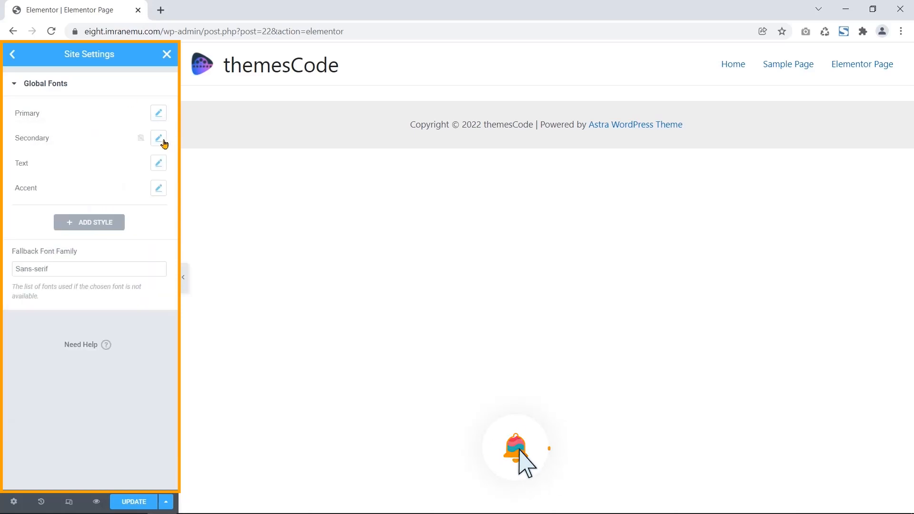
- Set the Secondary global font family to Poppins
{"action": "left_click", "coordinate": [165, 142]}
{"action": "left_click", "coordinate": [126, 193]}
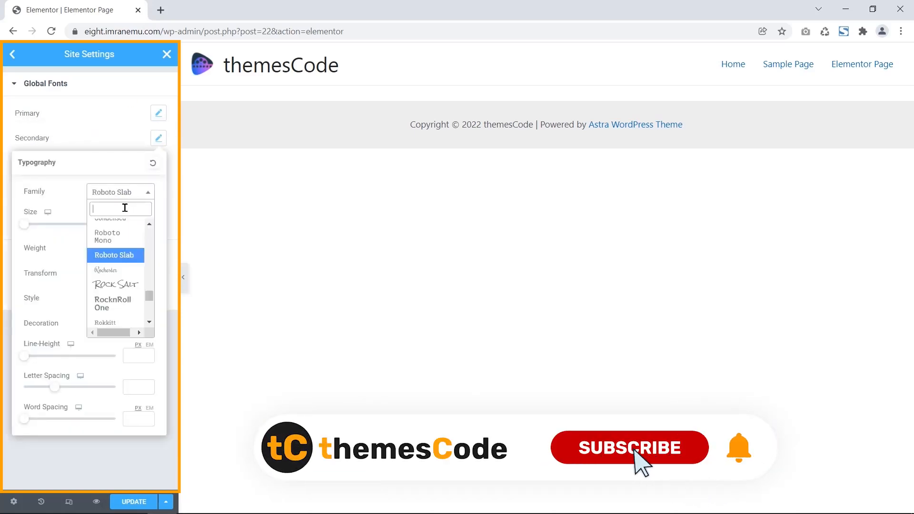
{"action": "type", "text": "Pop"}
{"action": "left_click", "coordinate": [120, 263]}
{"action": "left_click", "coordinate": [174, 147]}
- Set the Accent global font family to Poppins
{"action": "left_click", "coordinate": [159, 188]}
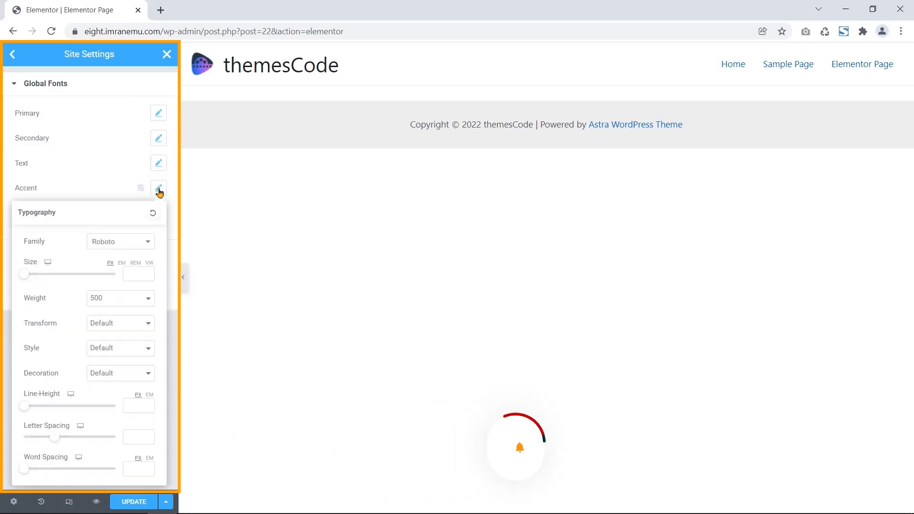
{"action": "left_click", "coordinate": [133, 247]}
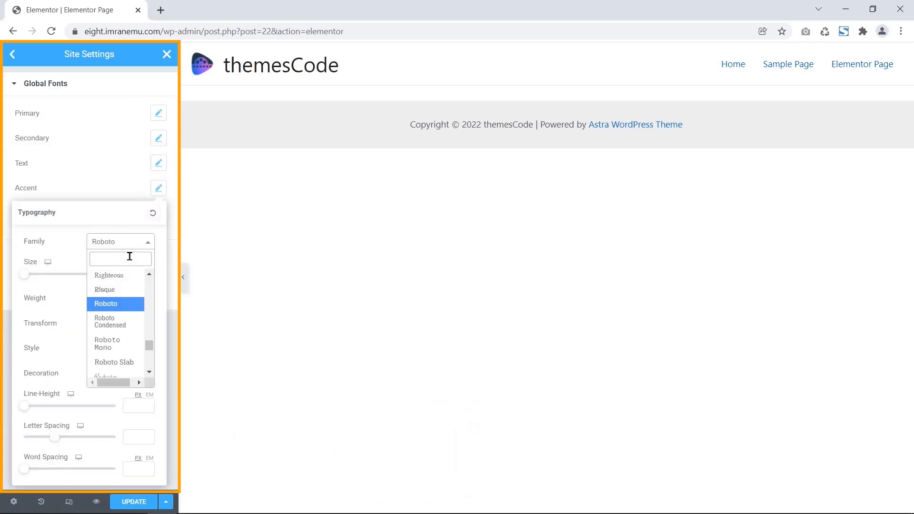
{"action": "type", "text": "Pop"}
{"action": "left_click", "coordinate": [116, 312]}
{"action": "left_click", "coordinate": [175, 211]}
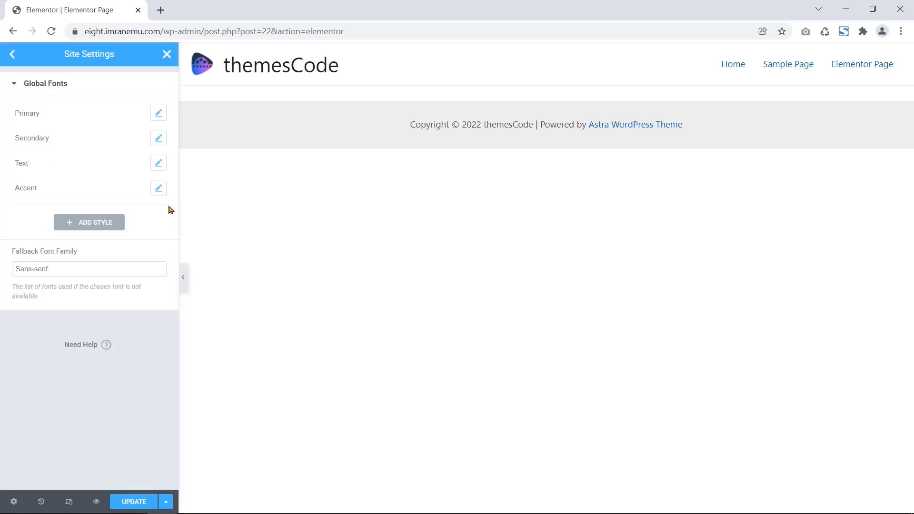
- In Theme Style typography, set the body text colour to dark grey
{"action": "left_click", "coordinate": [14, 55]}
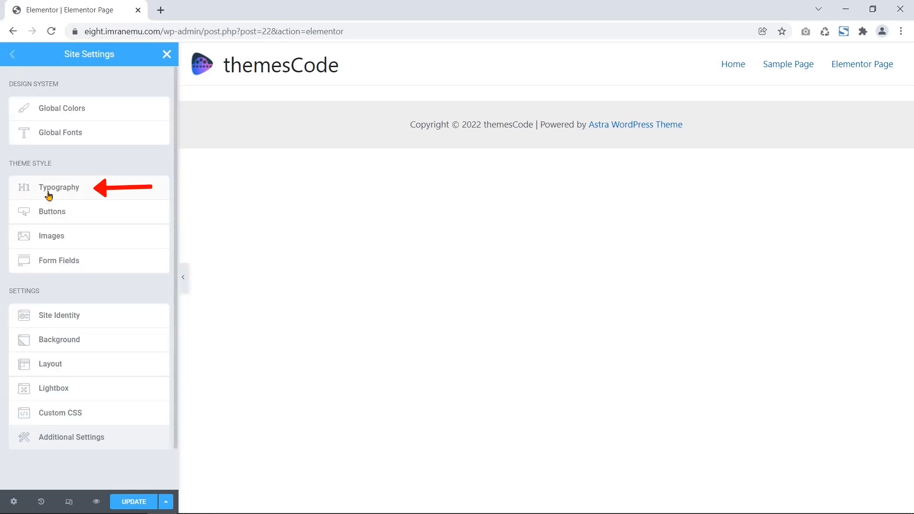
{"action": "mouse_move", "coordinate": [9, 166]}
{"action": "left_mouse_down"}
{"action": "mouse_move", "coordinate": [57, 163]}
{"action": "mouse_move", "coordinate": [13, 176]}
{"action": "mouse_move", "coordinate": [47, 197]}
{"action": "mouse_move", "coordinate": [9, 198]}
{"action": "left_mouse_up"}
{"action": "left_click", "coordinate": [76, 192]}
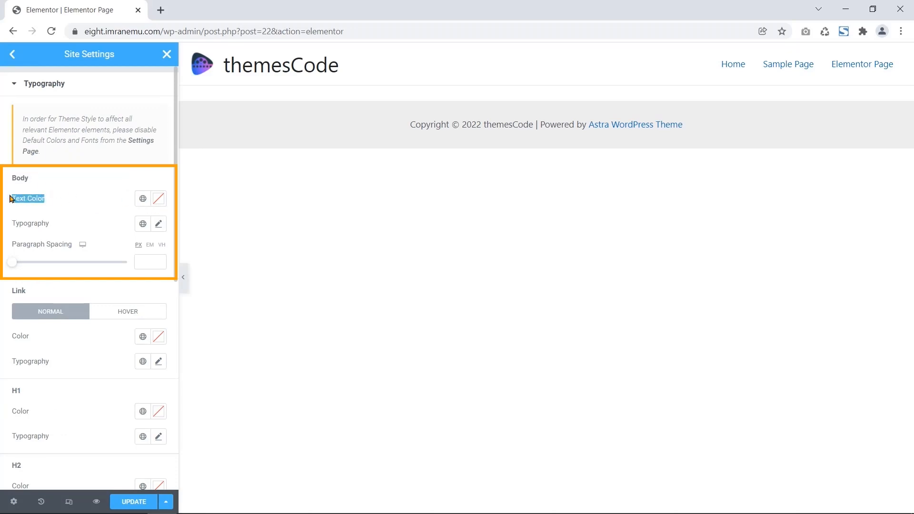
{"action": "left_click_drag", "start_coordinate": [51, 224], "coordinate": [74, 242]}
{"action": "left_click", "coordinate": [7, 196]}
{"action": "left_click", "coordinate": [159, 199]}
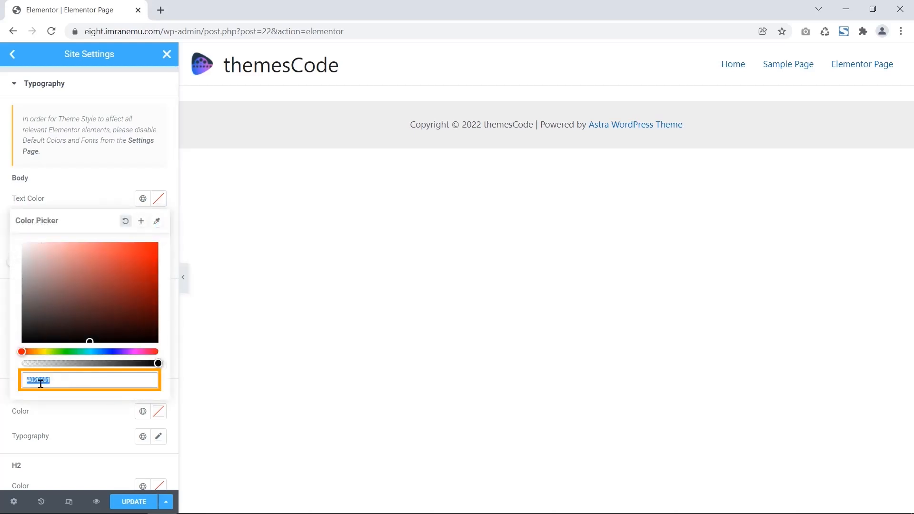
{"action": "type", "text": "#"}
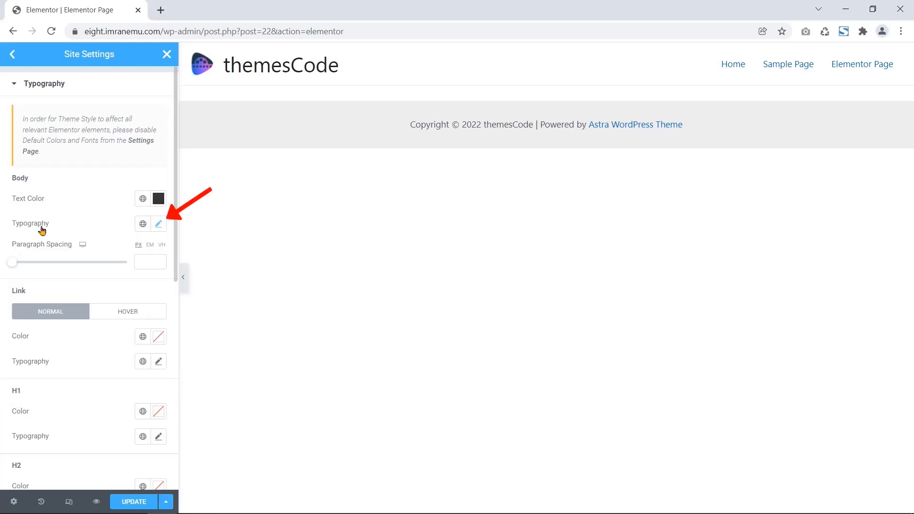
- Set the body typography font family to Poppins
{"action": "left_click", "coordinate": [160, 227]}
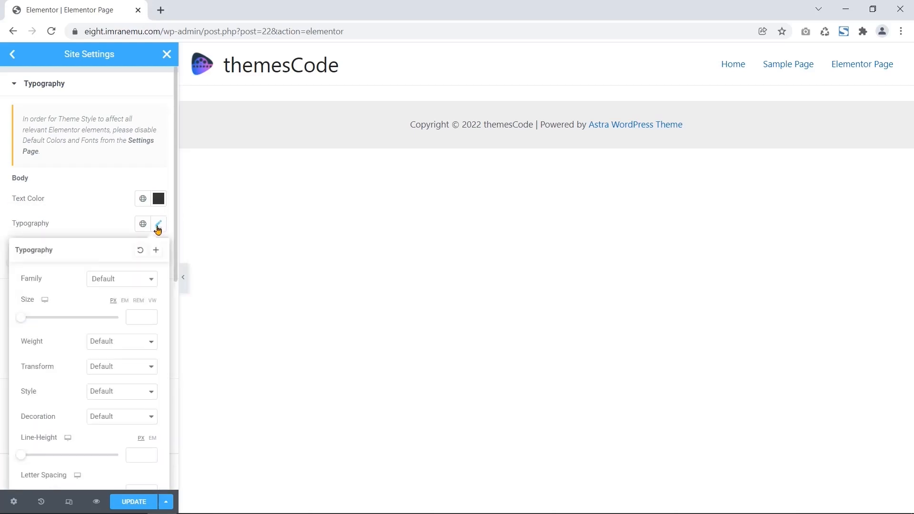
{"action": "left_click", "coordinate": [141, 284]}
{"action": "type", "text": "Poppin"}
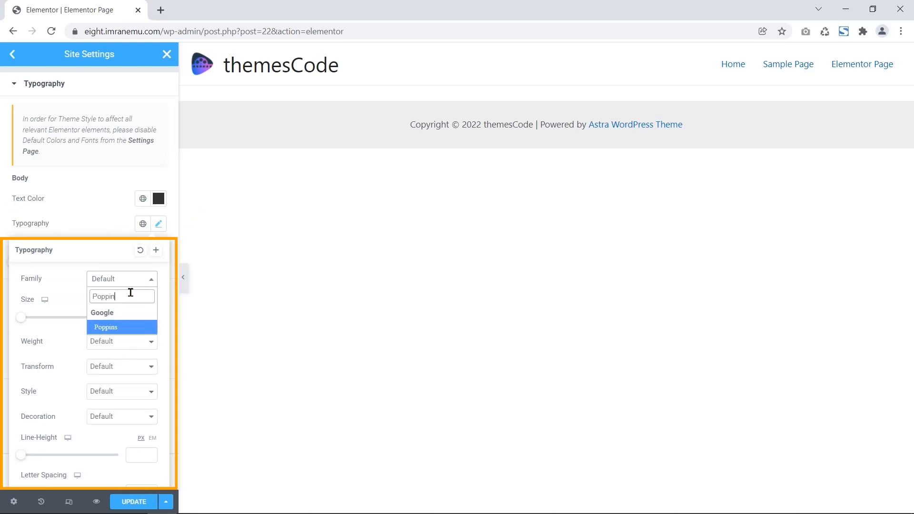
{"action": "key", "text": "Return"}
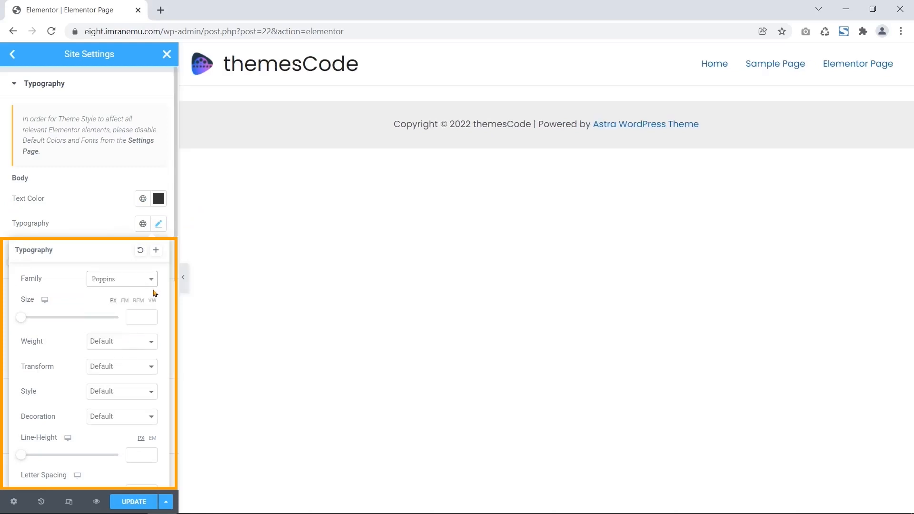
{"action": "scroll", "coordinate": [174, 227], "scroll_direction": "down", "scroll_amount": 7}
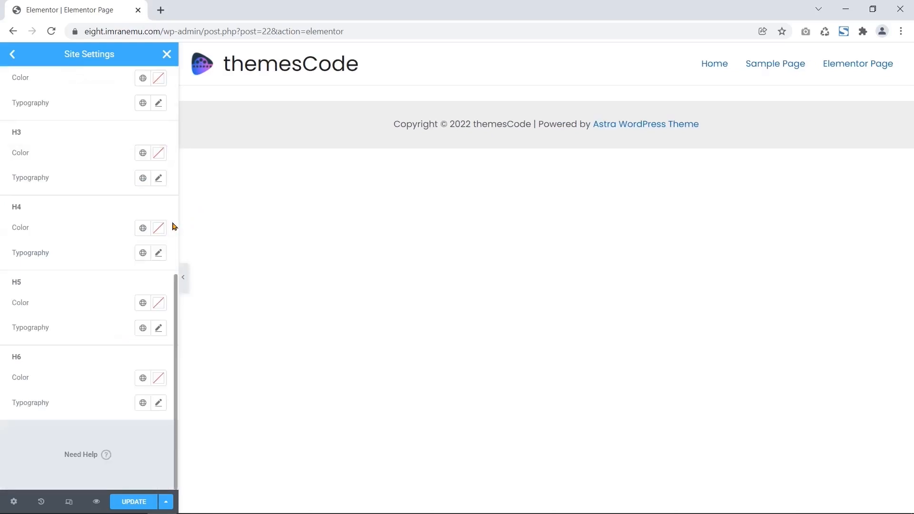
{"action": "scroll", "coordinate": [174, 227], "scroll_direction": "up", "scroll_amount": 8}
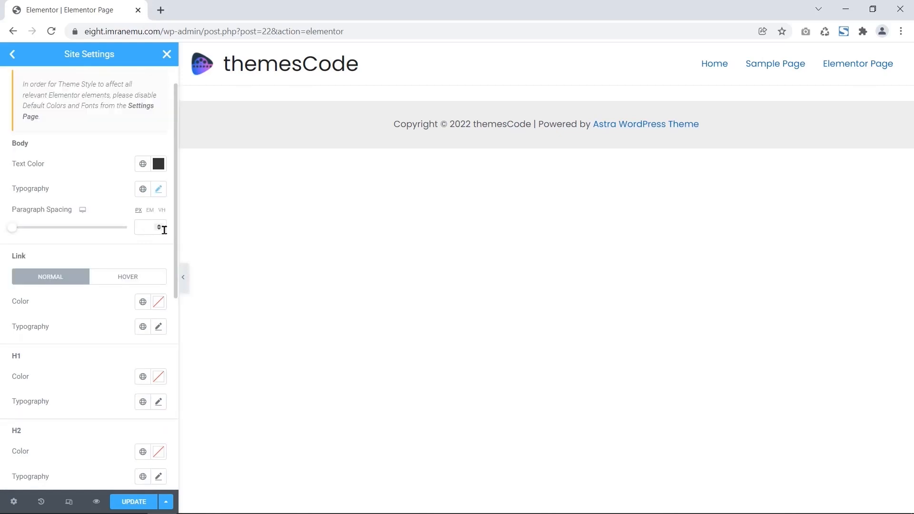
{"action": "left_click_drag", "start_coordinate": [27, 258], "coordinate": [8, 260]}
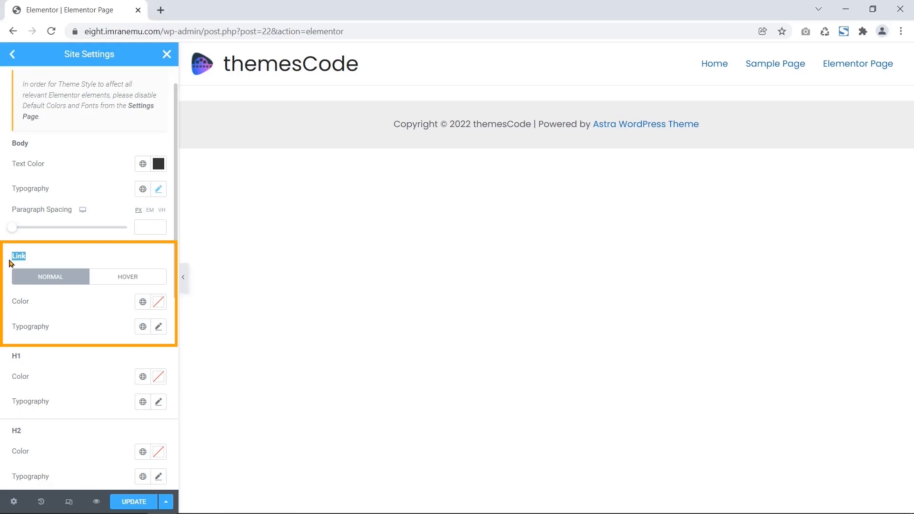
{"action": "scroll", "coordinate": [9, 263], "scroll_direction": "down", "scroll_amount": 2}
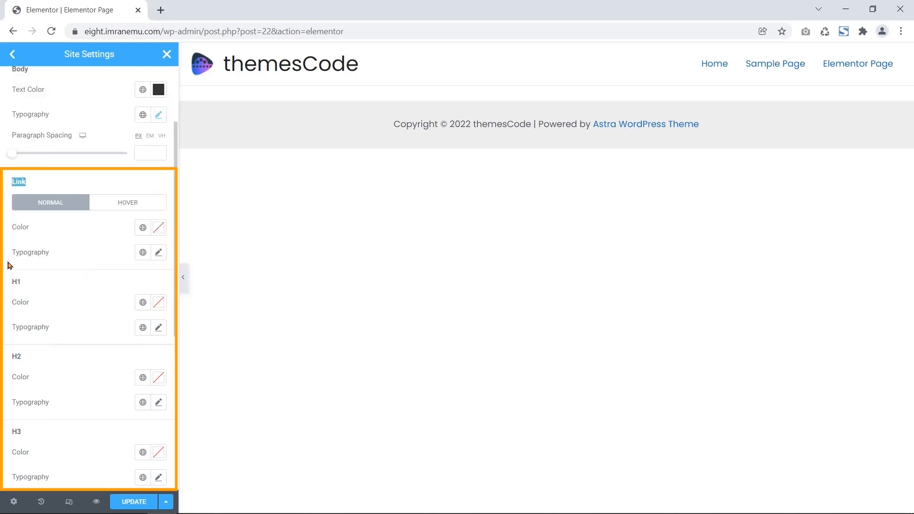
{"action": "left_click_drag", "start_coordinate": [10, 282], "coordinate": [21, 289]}
{"action": "left_click_drag", "start_coordinate": [11, 354], "coordinate": [23, 357]}
{"action": "scroll", "coordinate": [22, 360], "scroll_direction": "down", "scroll_amount": 1}
{"action": "scroll", "coordinate": [23, 360], "scroll_direction": "down", "scroll_amount": 2}
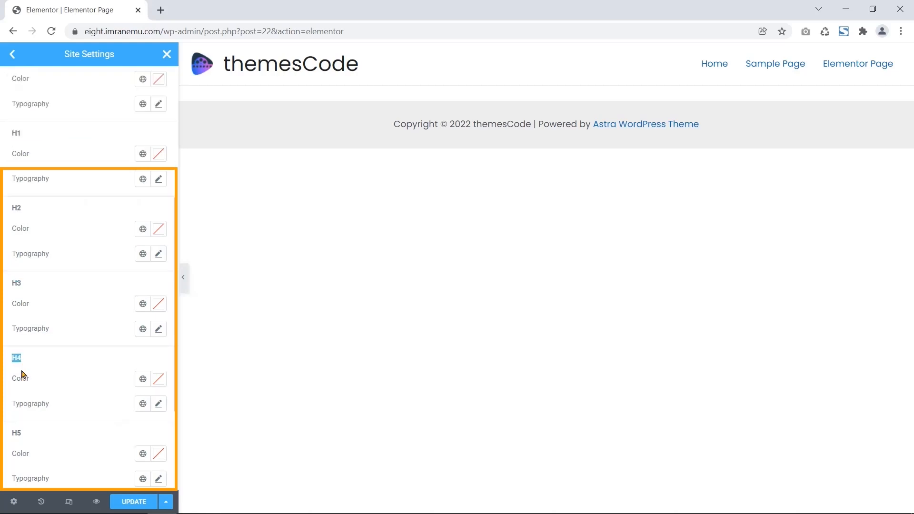
{"action": "scroll", "coordinate": [26, 430], "scroll_direction": "down", "scroll_amount": 2}
{"action": "mouse_move", "coordinate": [11, 429]}
{"action": "left_mouse_down"}
{"action": "mouse_move", "coordinate": [26, 434]}
{"action": "mouse_move", "coordinate": [11, 432]}
{"action": "left_mouse_up"}
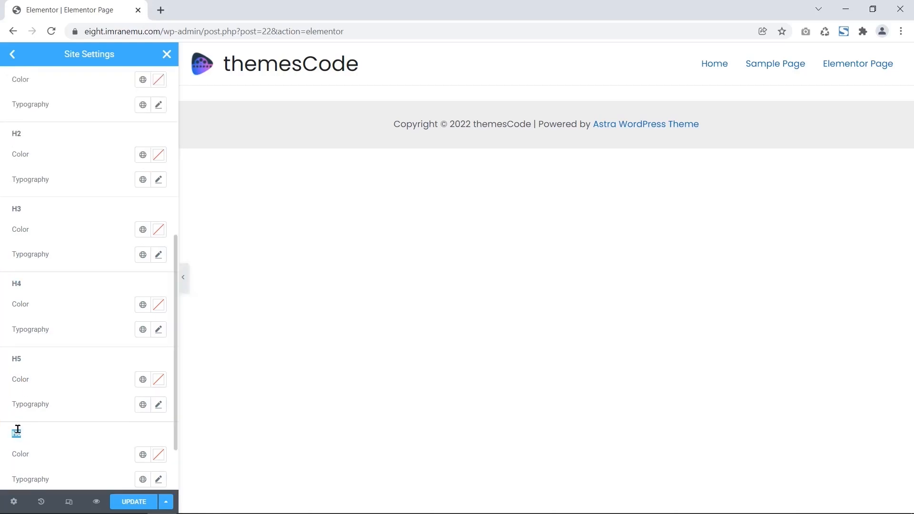
{"action": "scroll", "coordinate": [14, 370], "scroll_direction": "up", "scroll_amount": 3}
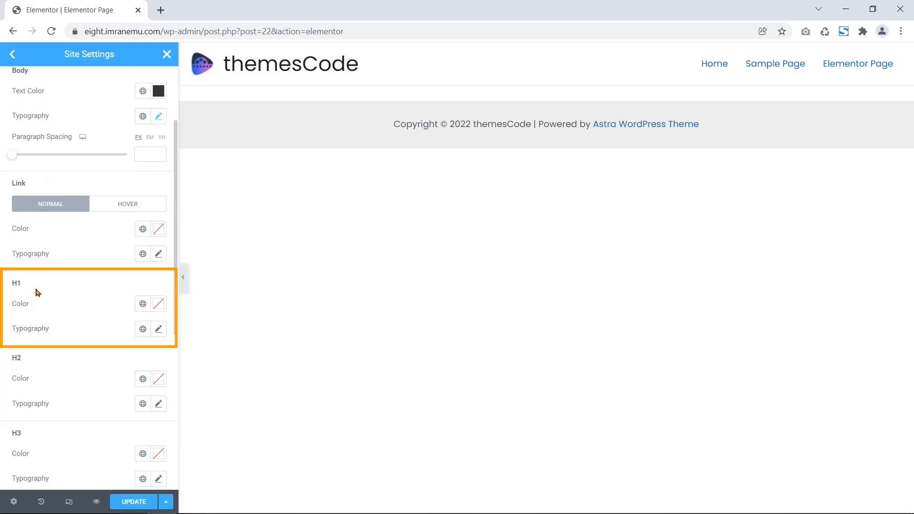
{"action": "left_click_drag", "start_coordinate": [40, 306], "coordinate": [13, 307]}
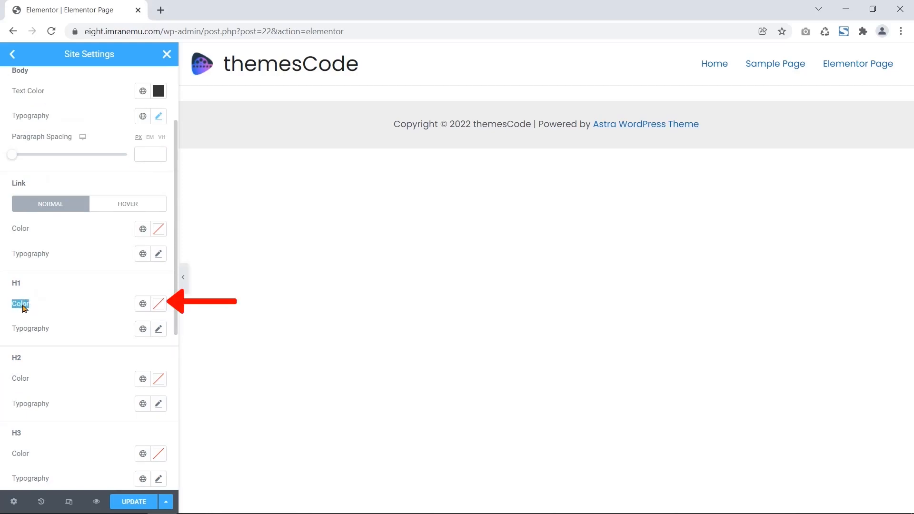
{"action": "left_click", "coordinate": [160, 305]}
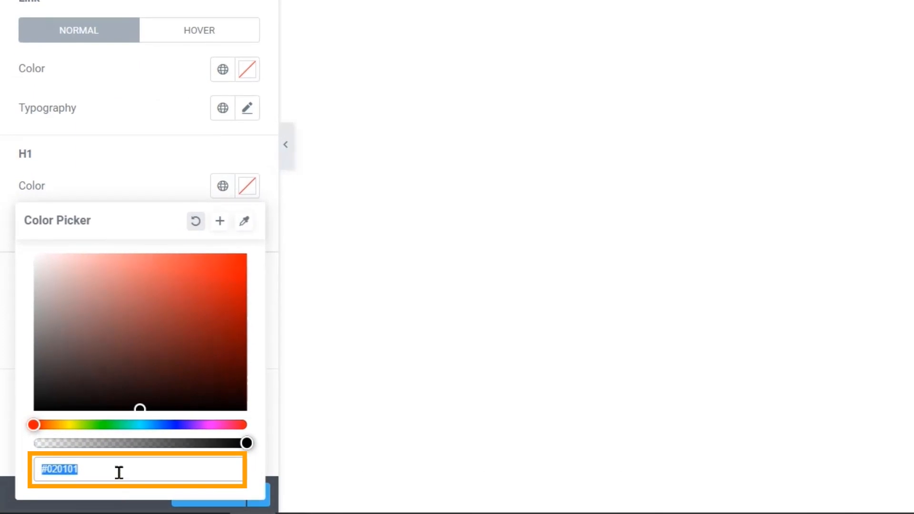
- Give H1 headings colour #51bacd and the Poppins font, then save and close Site Settings
{"action": "type", "text": "#51bacd"}
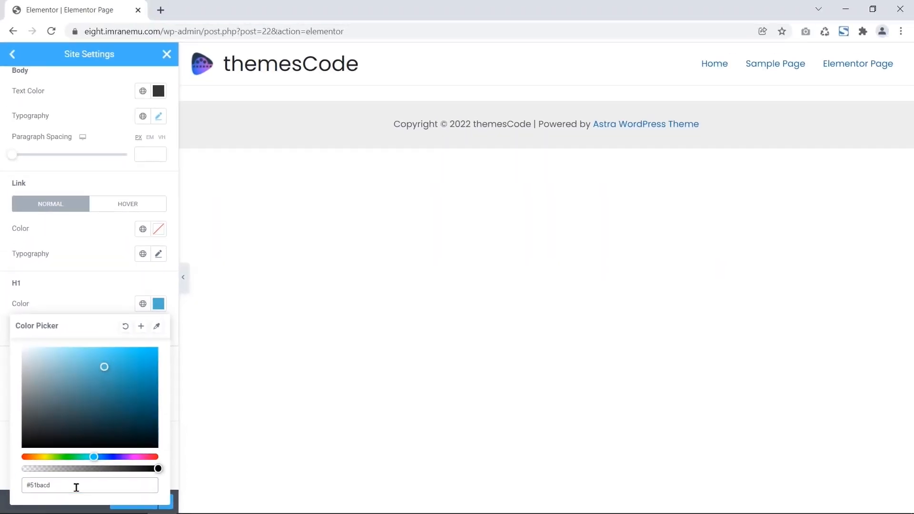
{"action": "left_click", "coordinate": [4, 308]}
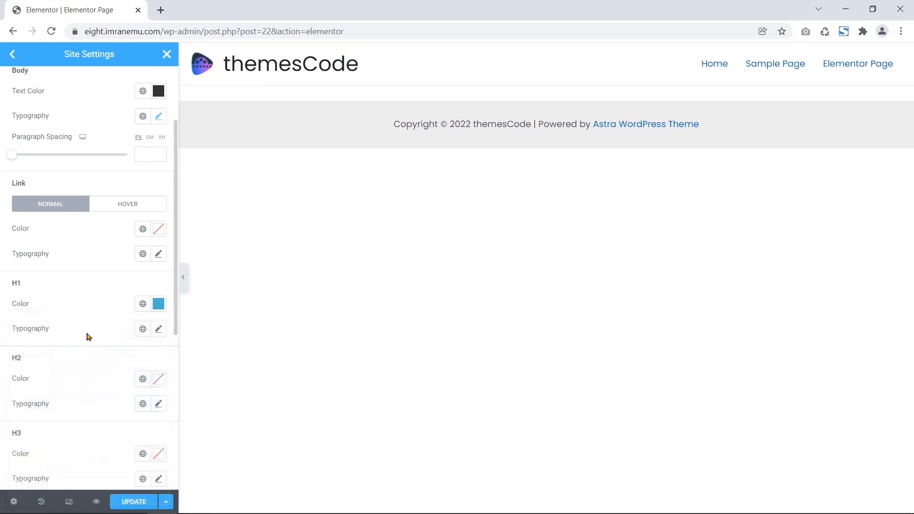
{"action": "left_click", "coordinate": [159, 328]}
{"action": "left_click", "coordinate": [149, 384]}
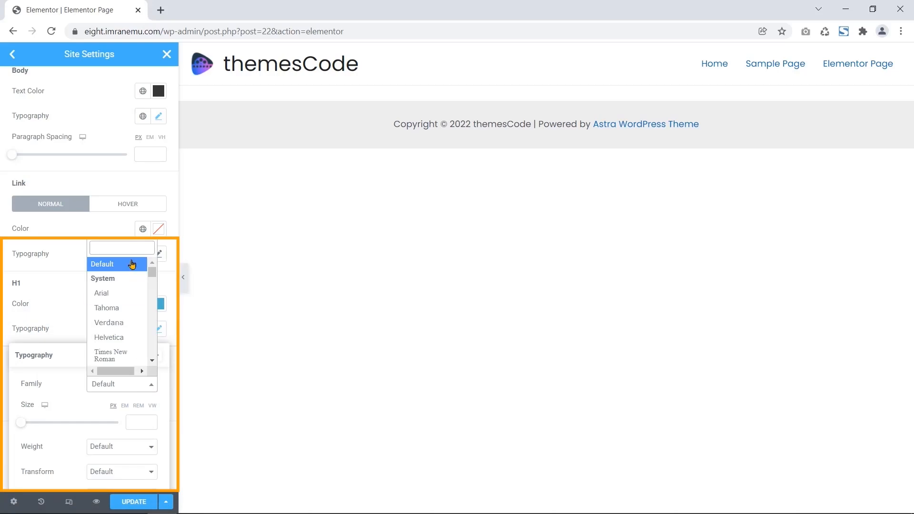
{"action": "type", "text": "popp"}
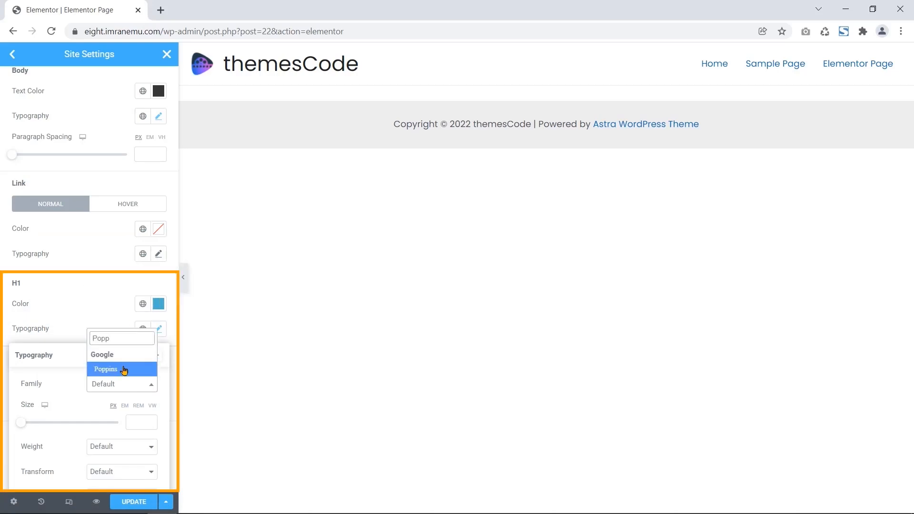
{"action": "left_click", "coordinate": [125, 369]}
{"action": "left_click", "coordinate": [8, 324]}
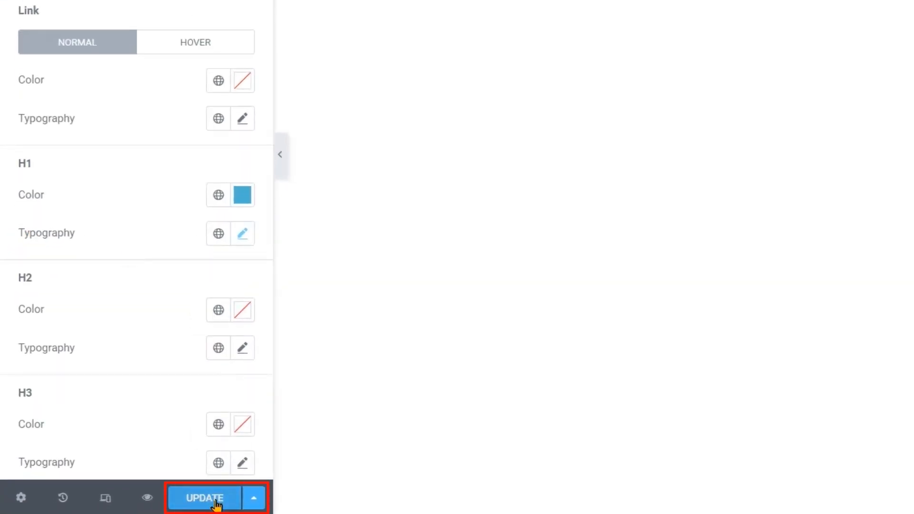
{"action": "left_click", "coordinate": [214, 500]}
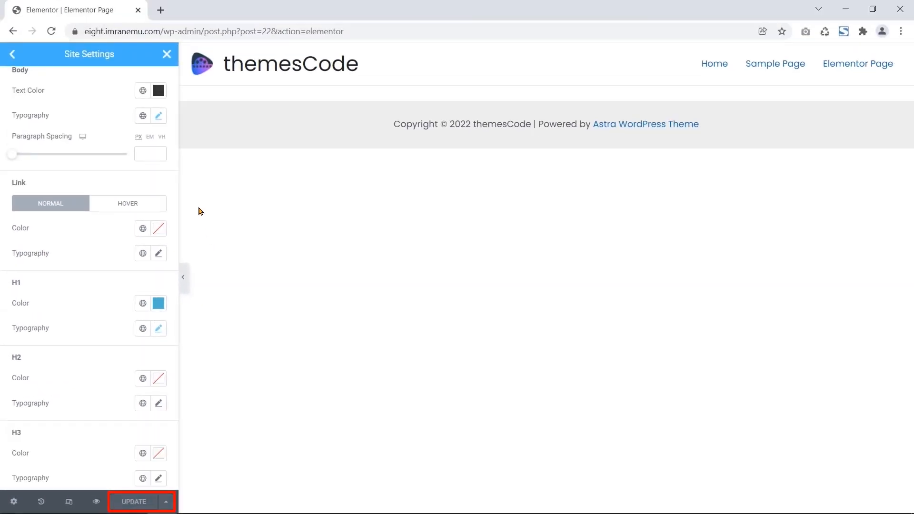
{"action": "left_click", "coordinate": [167, 54]}
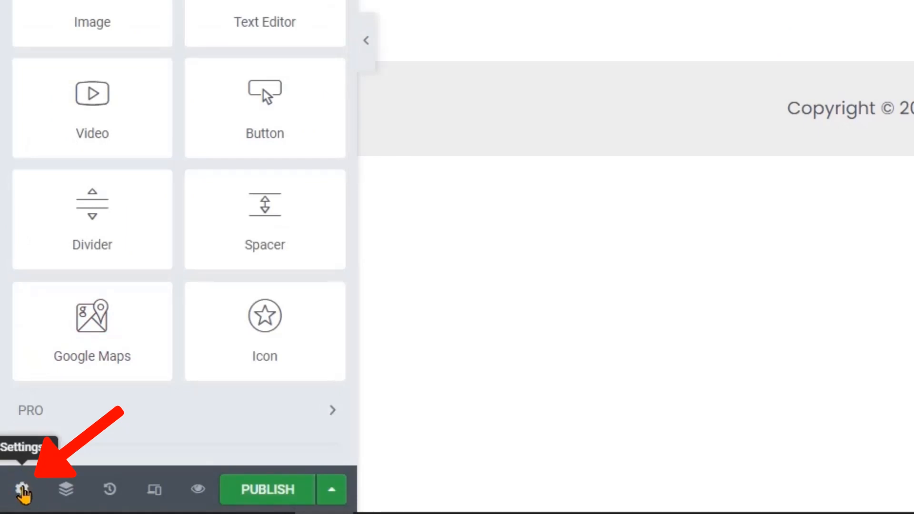
- Review the Page Settings Style, Advanced and General options, keeping the status as Draft
{"action": "left_click", "coordinate": [22, 490]}
{"action": "left_click_drag", "start_coordinate": [61, 54], "coordinate": [122, 53]}
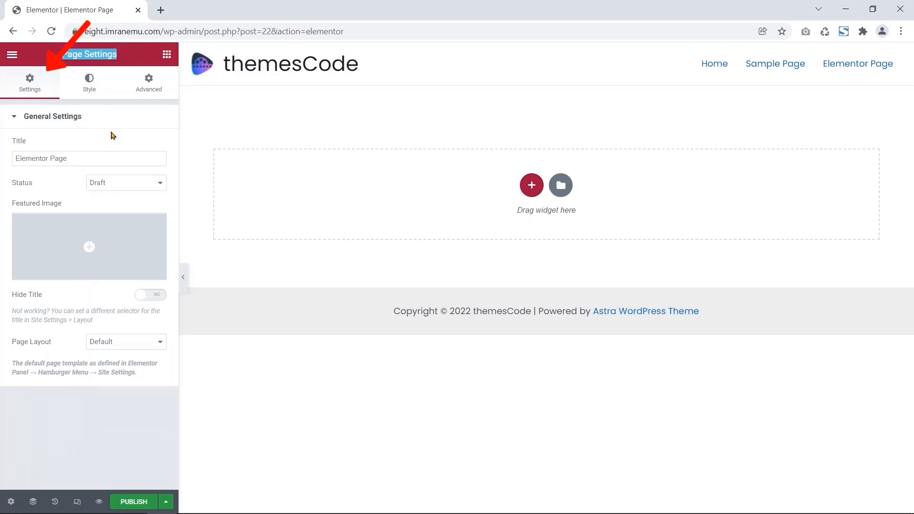
{"action": "left_click", "coordinate": [93, 93]}
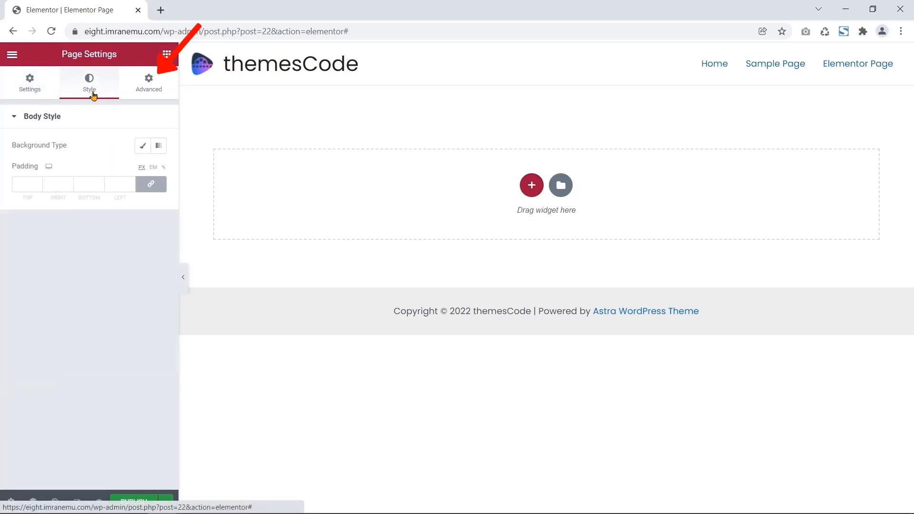
{"action": "left_click", "coordinate": [148, 82]}
{"action": "left_click", "coordinate": [30, 83]}
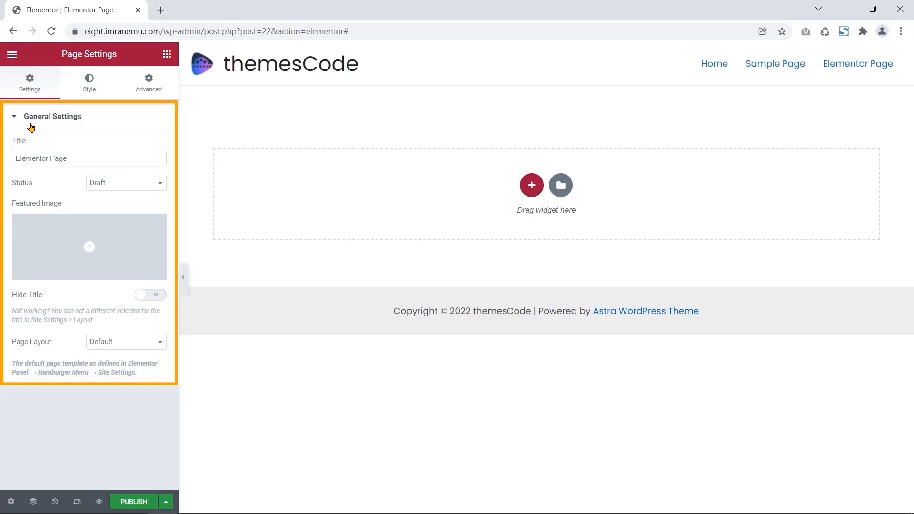
{"action": "left_click_drag", "start_coordinate": [24, 119], "coordinate": [87, 119]}
{"action": "left_click", "coordinate": [21, 116]}
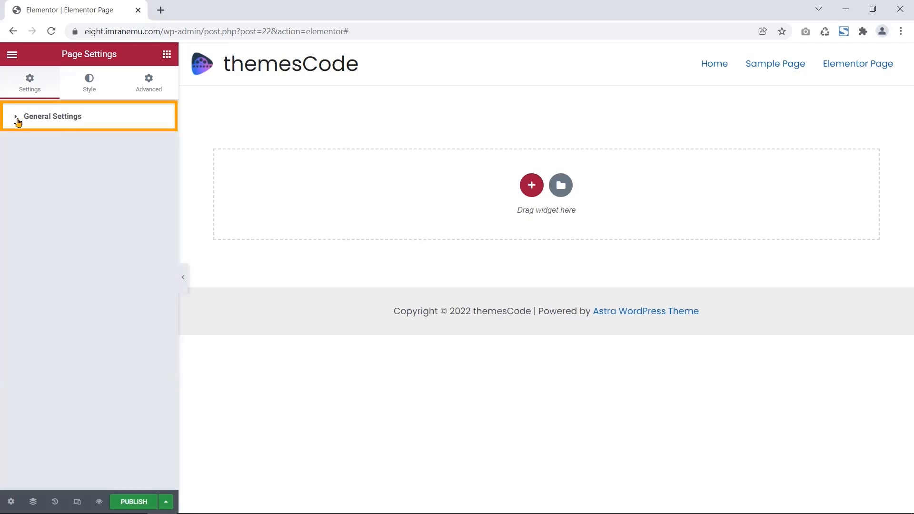
{"action": "left_click", "coordinate": [17, 119]}
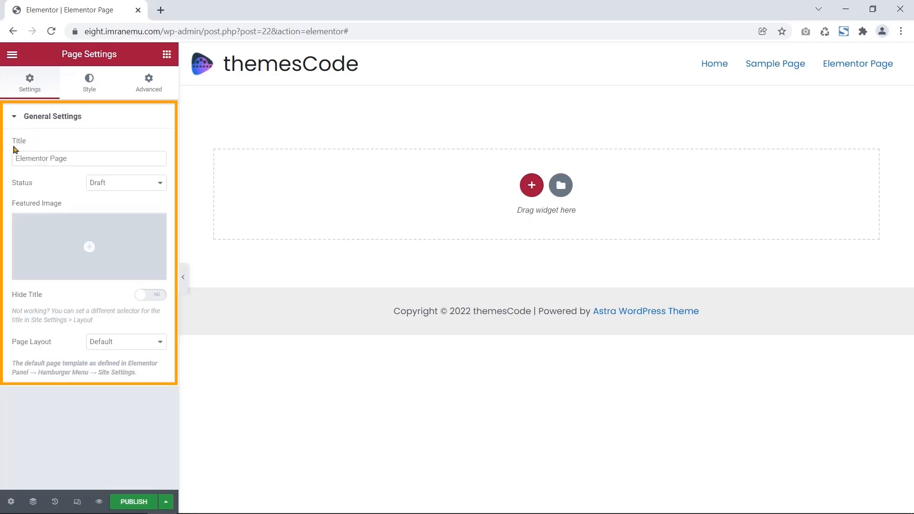
{"action": "double_click", "coordinate": [79, 158]}
{"action": "left_click_drag", "start_coordinate": [15, 188], "coordinate": [38, 185]}
{"action": "left_click", "coordinate": [113, 182]}
{"action": "left_click", "coordinate": [133, 195]}
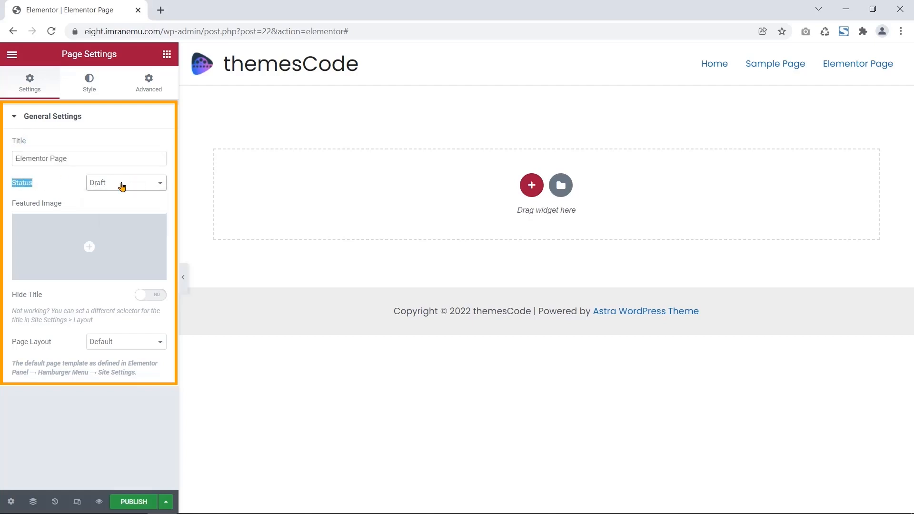
- Change the Page Layout from Default to Elementor Full Width
{"action": "left_click", "coordinate": [157, 341]}
{"action": "left_click", "coordinate": [157, 341]}
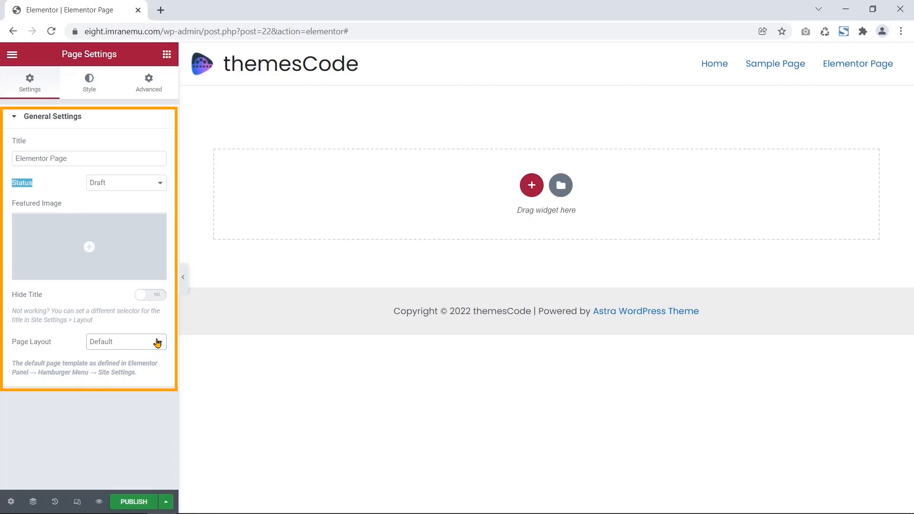
{"action": "left_click_drag", "start_coordinate": [56, 344], "coordinate": [11, 346]}
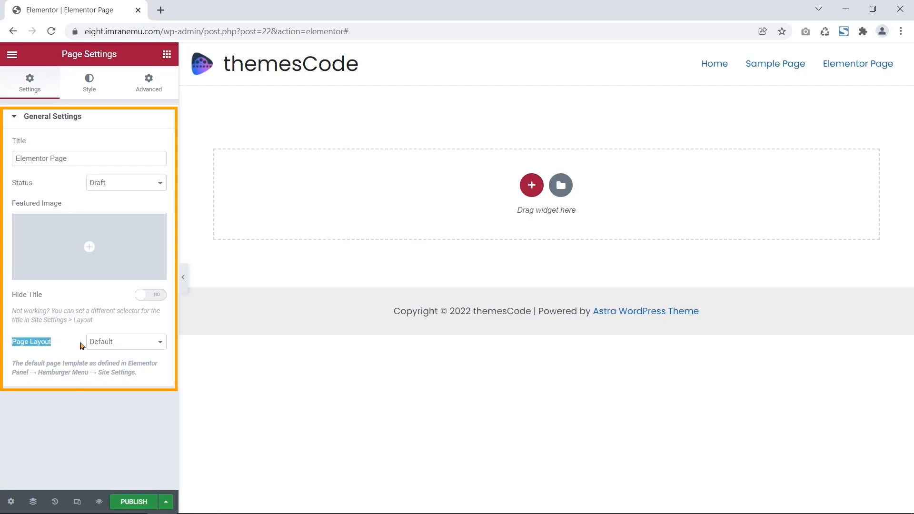
{"action": "left_click", "coordinate": [105, 347]}
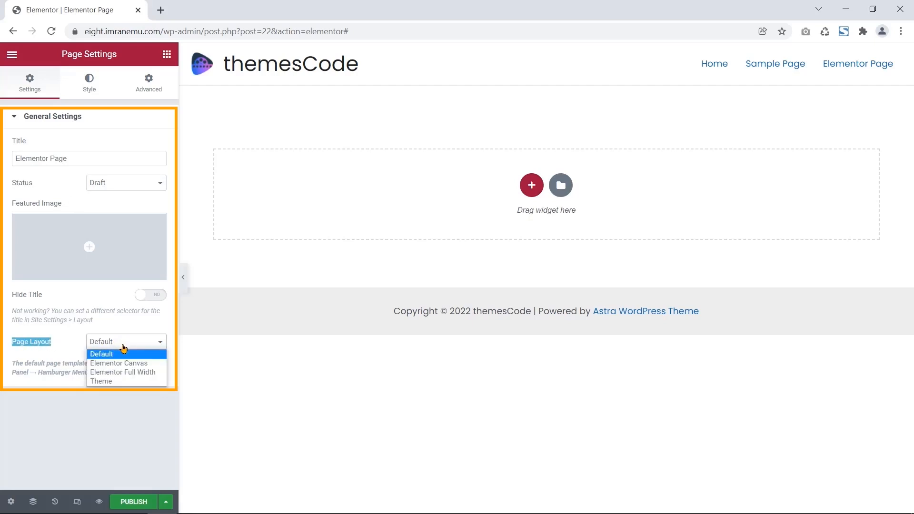
{"action": "left_click", "coordinate": [141, 372]}
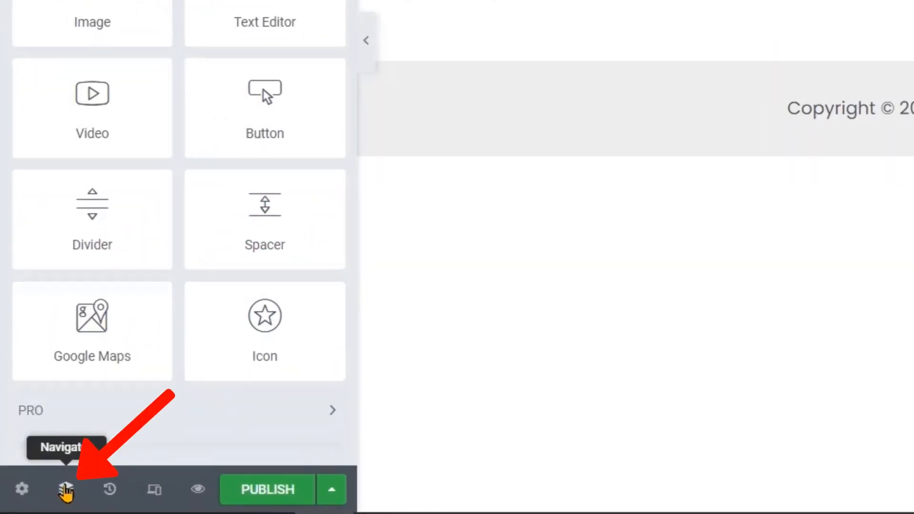
- Inspect the Navigator and the History panel's actions and revisions lists
{"action": "left_click", "coordinate": [65, 489]}
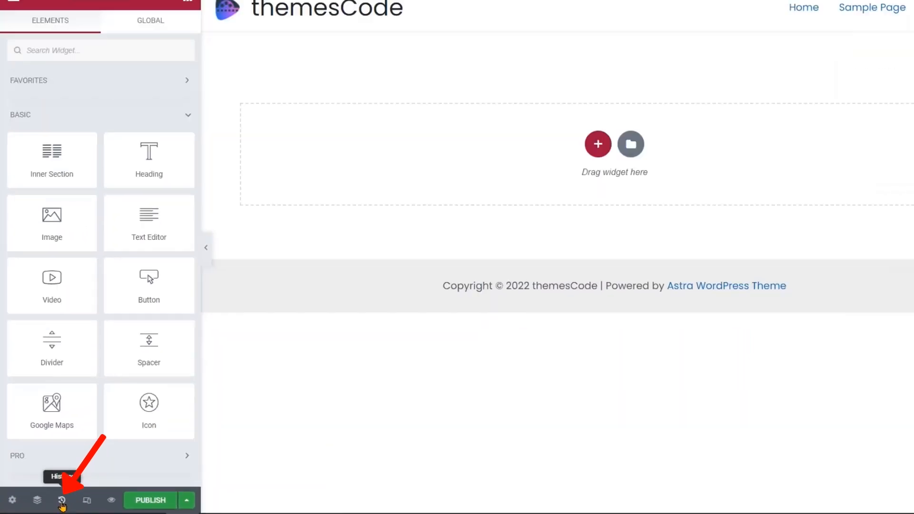
{"action": "left_click", "coordinate": [109, 489]}
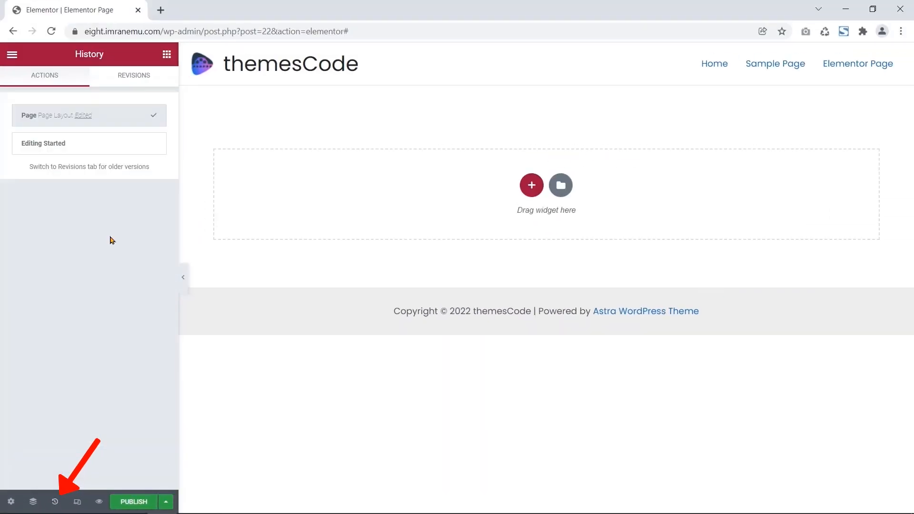
{"action": "left_click", "coordinate": [143, 80]}
{"action": "left_click", "coordinate": [56, 80]}
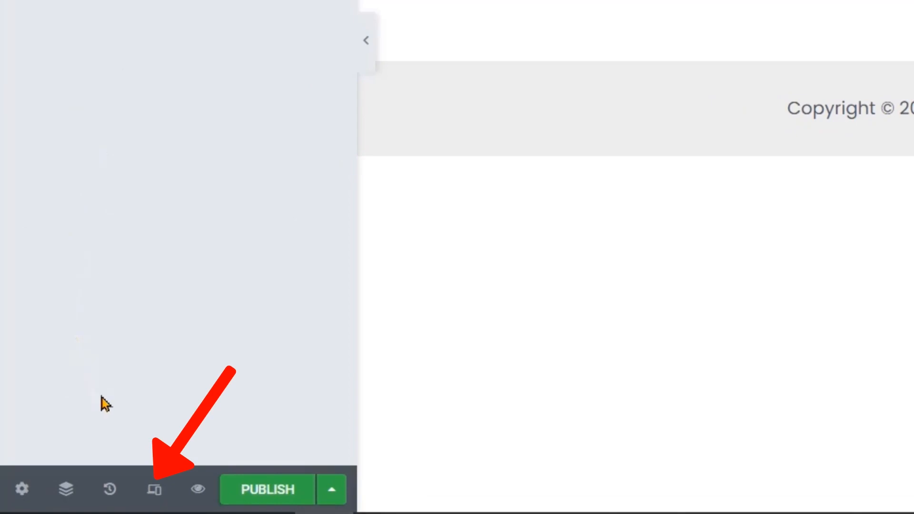
- Preview the empty page in responsive mode at tablet and mobile widths
{"action": "left_click", "coordinate": [156, 494]}
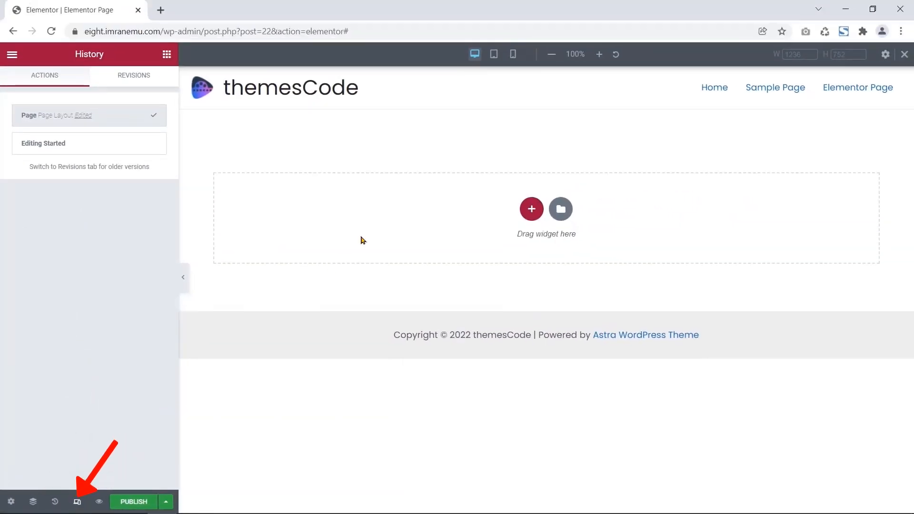
{"action": "left_click", "coordinate": [494, 57]}
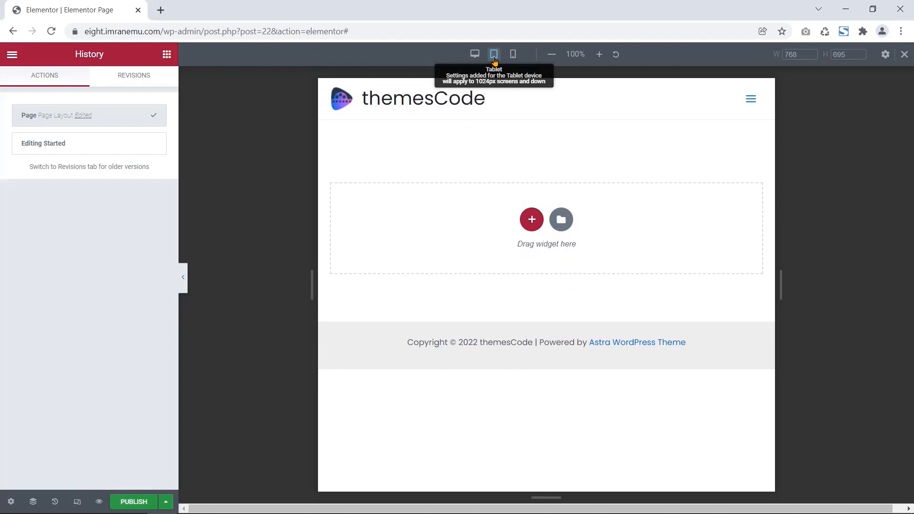
{"action": "left_click", "coordinate": [514, 54]}
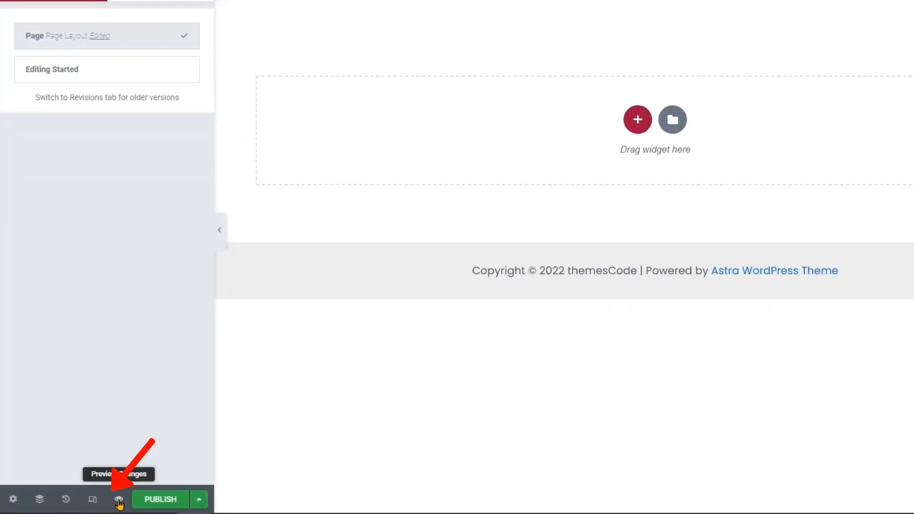
- Preview the page, publish it, then preview the live page and check its revisions
{"action": "left_click", "coordinate": [198, 489]}
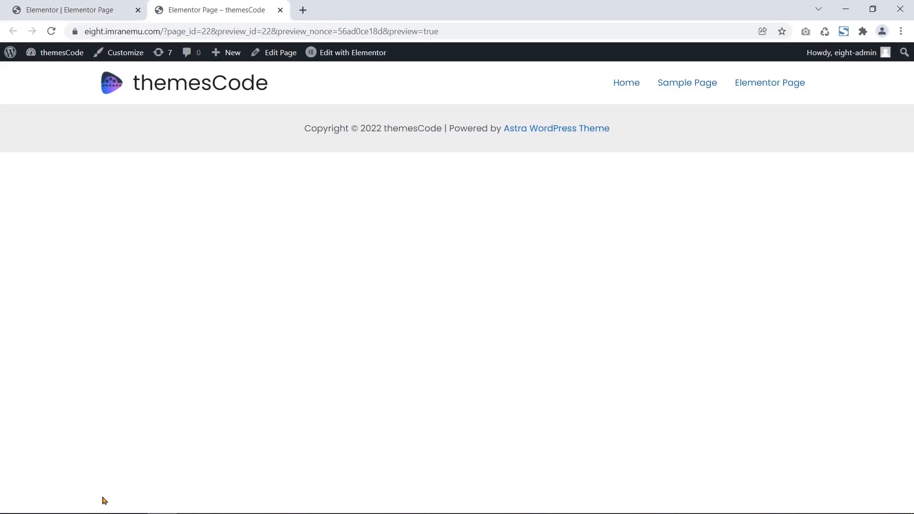
{"action": "left_click", "coordinate": [280, 10]}
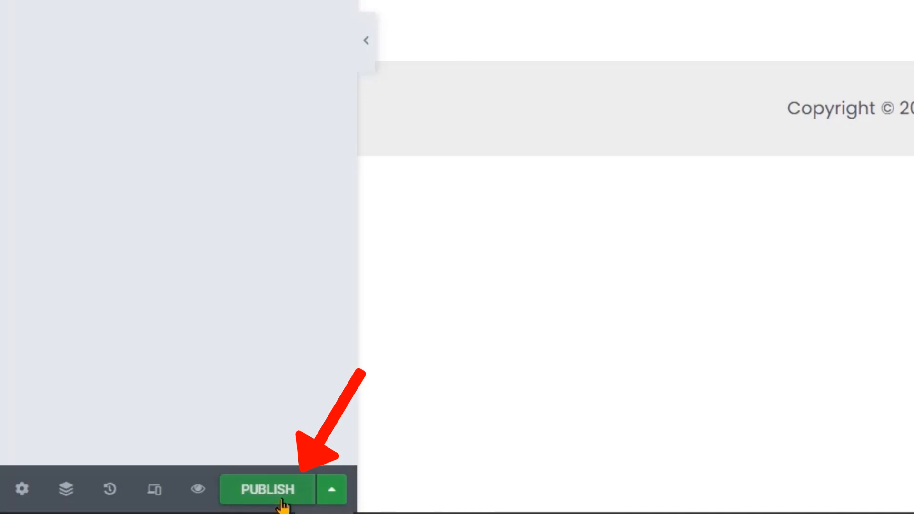
{"action": "left_click", "coordinate": [291, 497]}
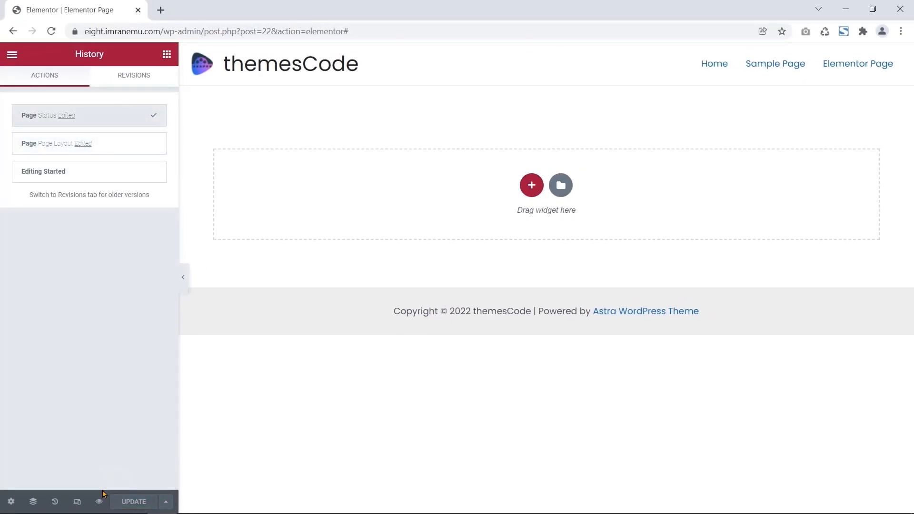
{"action": "left_click", "coordinate": [99, 501]}
{"action": "left_click", "coordinate": [270, 10]}
{"action": "left_click", "coordinate": [129, 80]}
- Add a new section with the 33/66 two-column structure to the canvas
{"action": "left_click", "coordinate": [84, 79]}
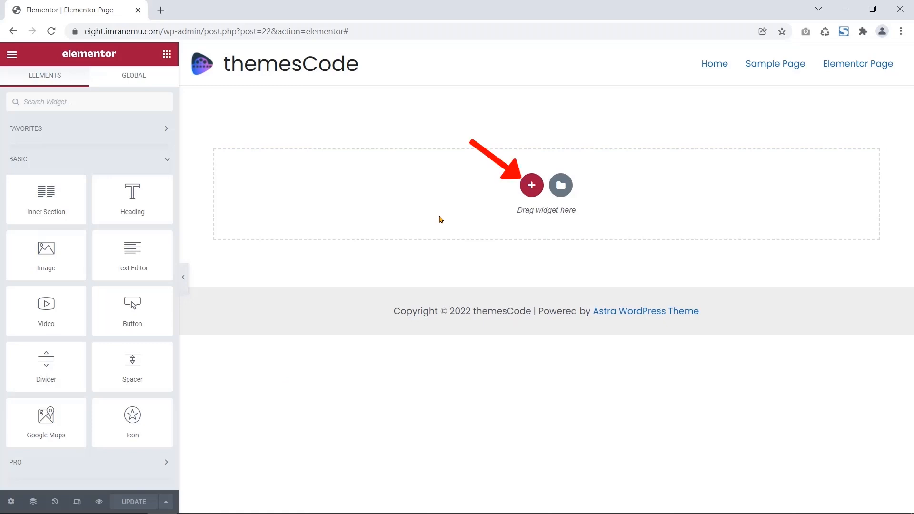
{"action": "left_click", "coordinate": [532, 186]}
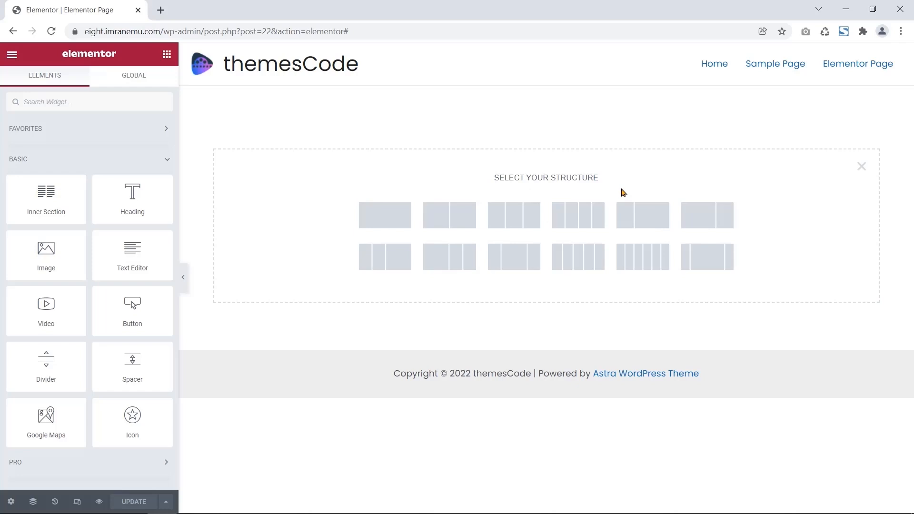
{"action": "left_click", "coordinate": [638, 217]}
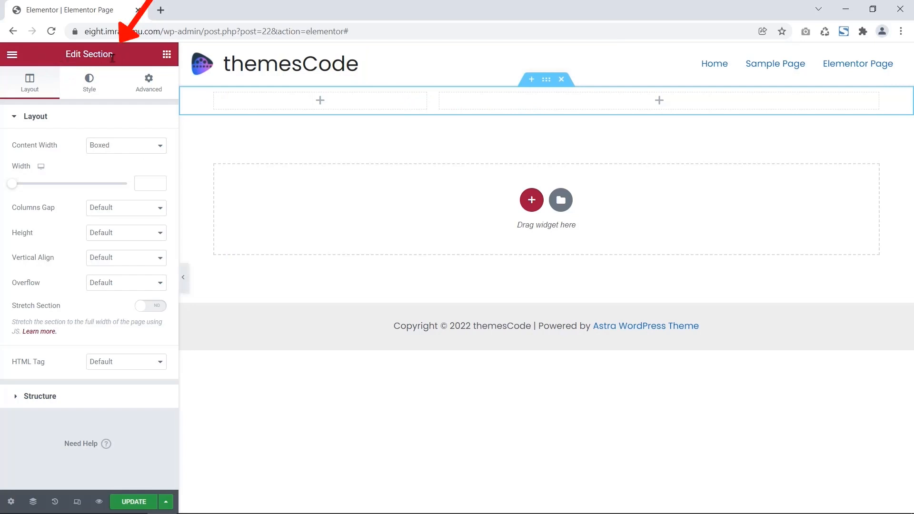
- Glance at the section's Style and Advanced tabs, then expand Layout and Structure
{"action": "left_click_drag", "start_coordinate": [112, 58], "coordinate": [64, 56]}
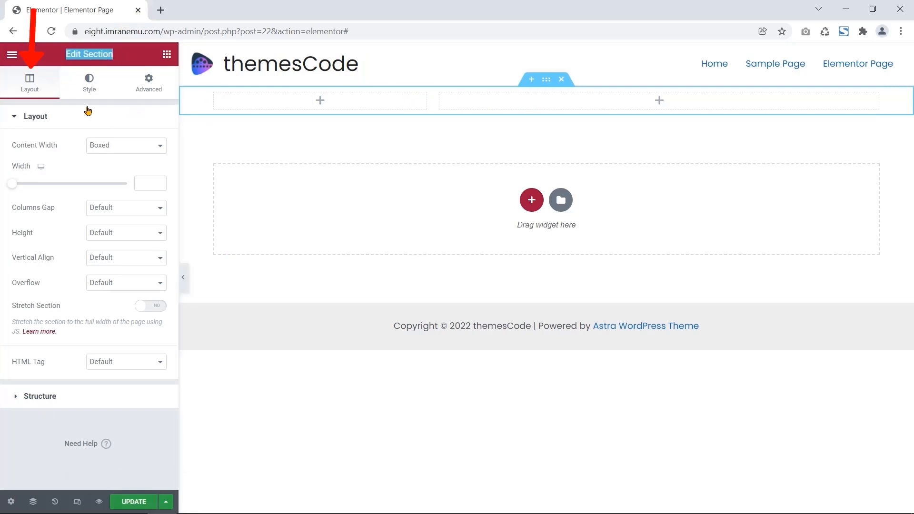
{"action": "left_click", "coordinate": [101, 88]}
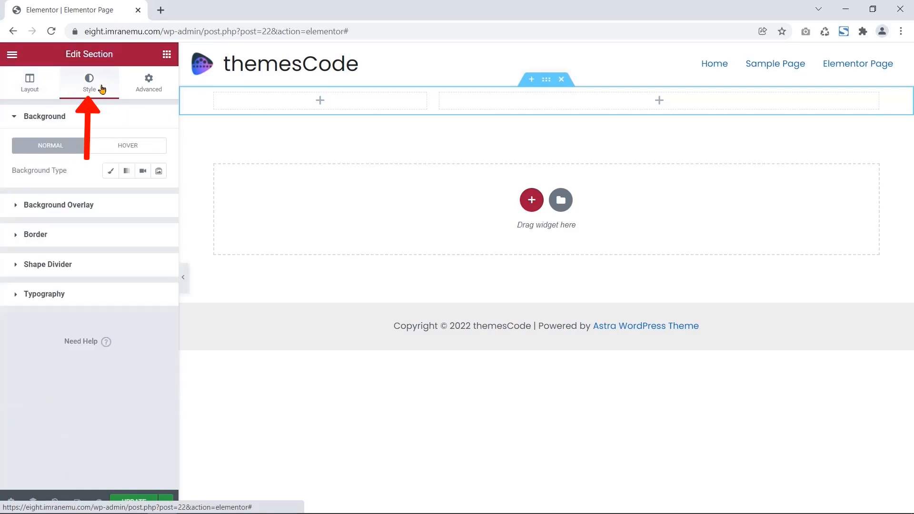
{"action": "left_click", "coordinate": [147, 87]}
{"action": "left_click", "coordinate": [43, 85]}
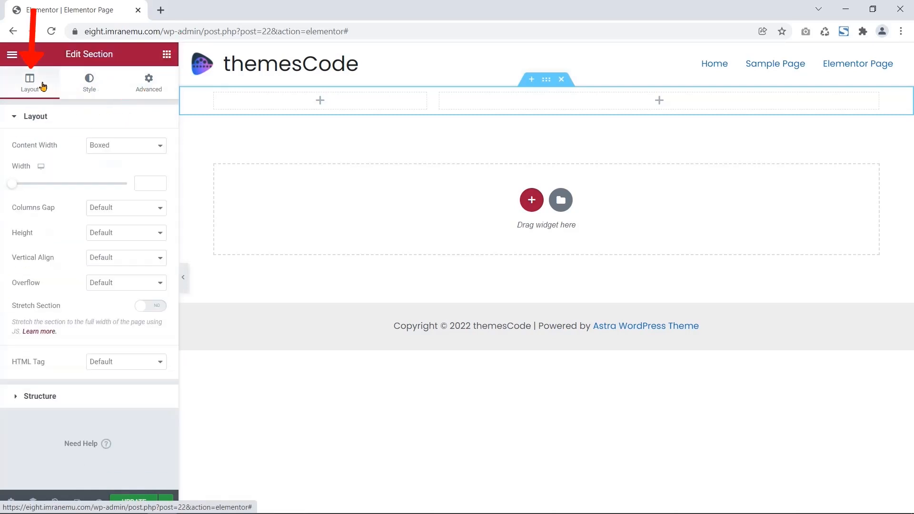
{"action": "left_click", "coordinate": [38, 117]}
{"action": "left_click", "coordinate": [38, 117]}
{"action": "left_click", "coordinate": [61, 400]}
{"action": "left_click", "coordinate": [54, 121]}
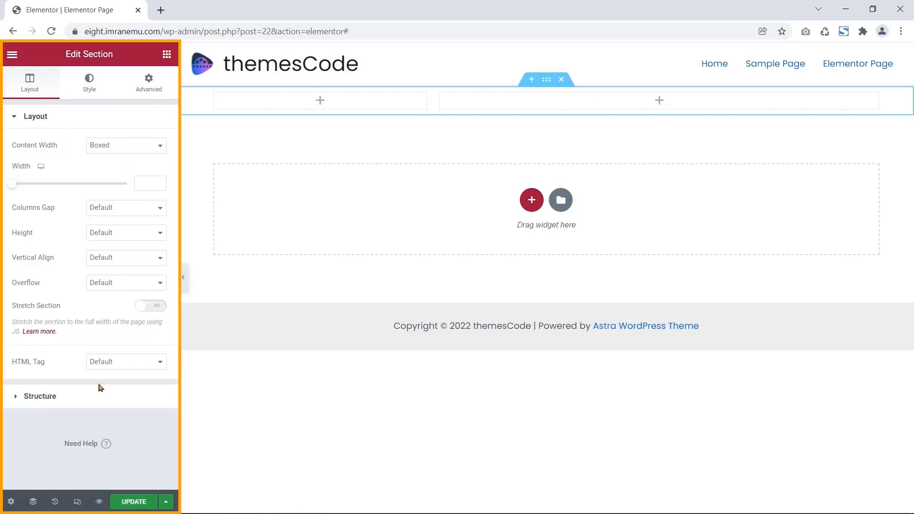
{"action": "left_click", "coordinate": [17, 399]}
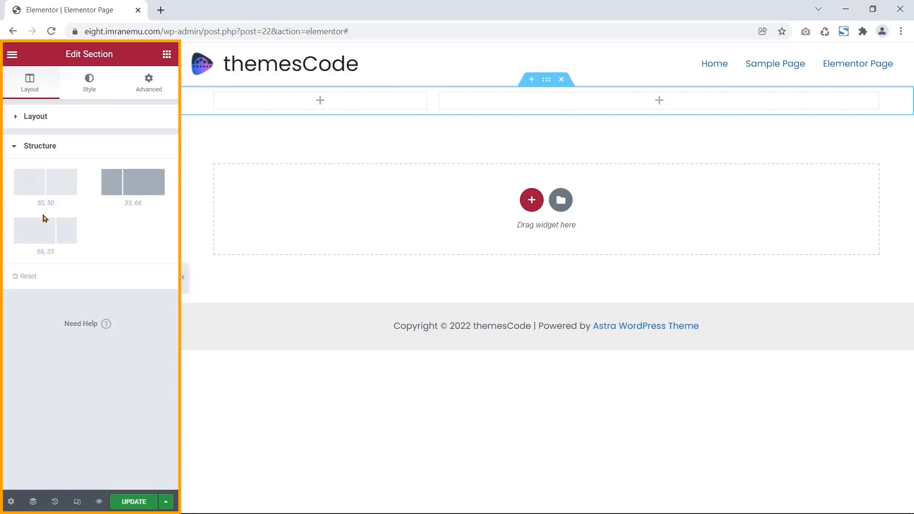
- Try the 50/50 and 66/33 column splits, then settle back on 33/66
{"action": "left_click", "coordinate": [56, 189]}
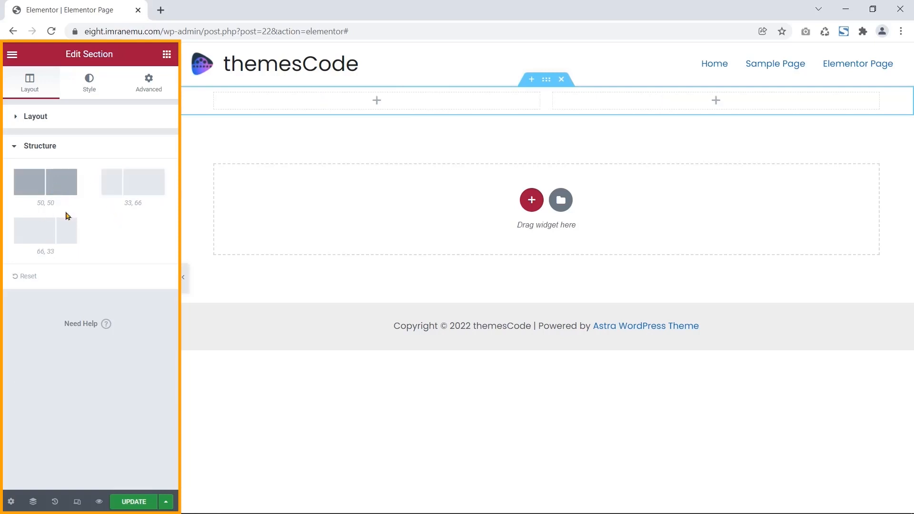
{"action": "left_click", "coordinate": [62, 242]}
{"action": "left_click", "coordinate": [126, 190]}
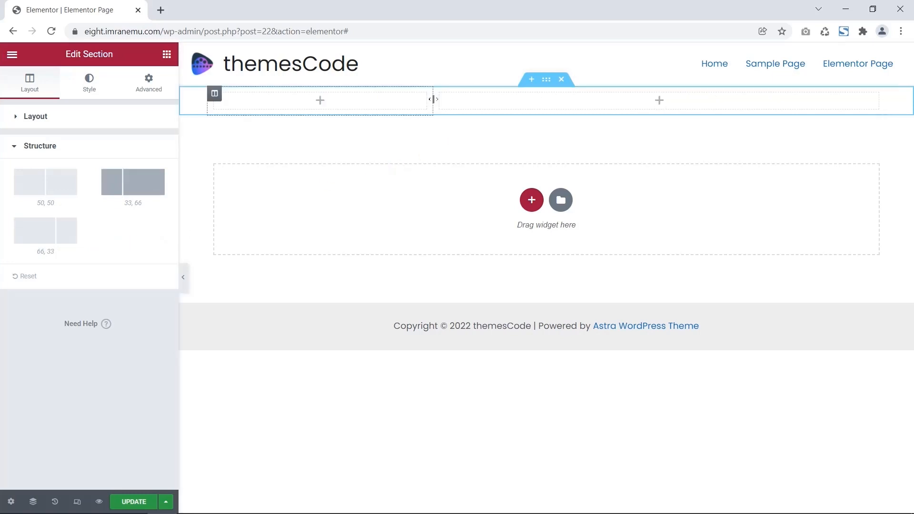
{"action": "left_click_drag", "start_coordinate": [433, 99], "coordinate": [459, 108]}
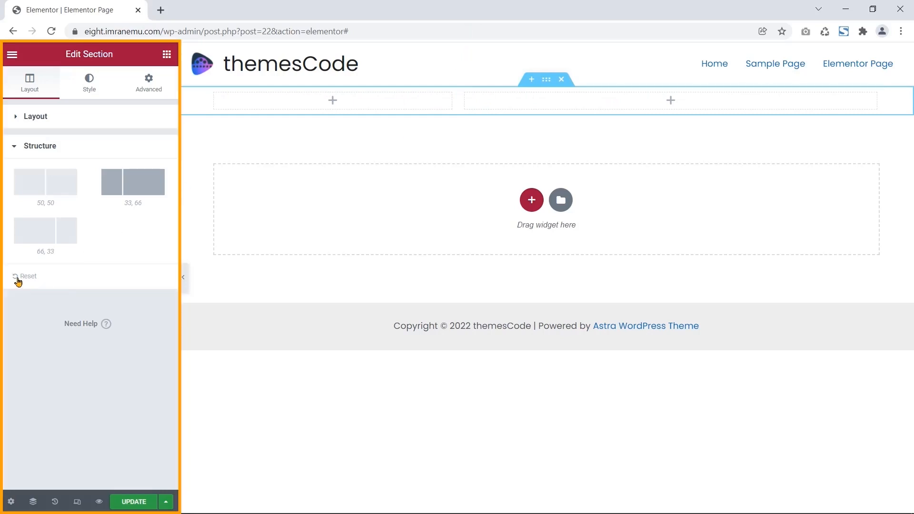
{"action": "left_click", "coordinate": [161, 197]}
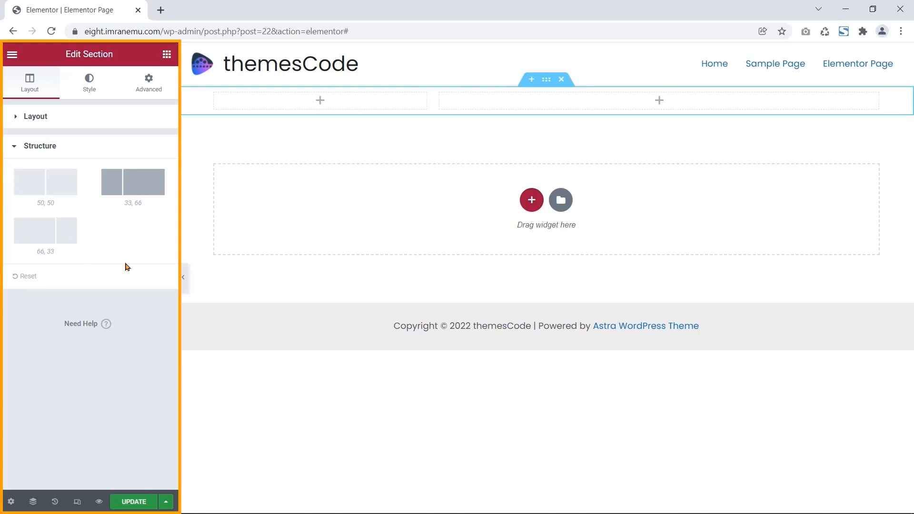
- Browse the section's Border, Shape Divider and Typography style options, then open Advanced
{"action": "left_click", "coordinate": [94, 90]}
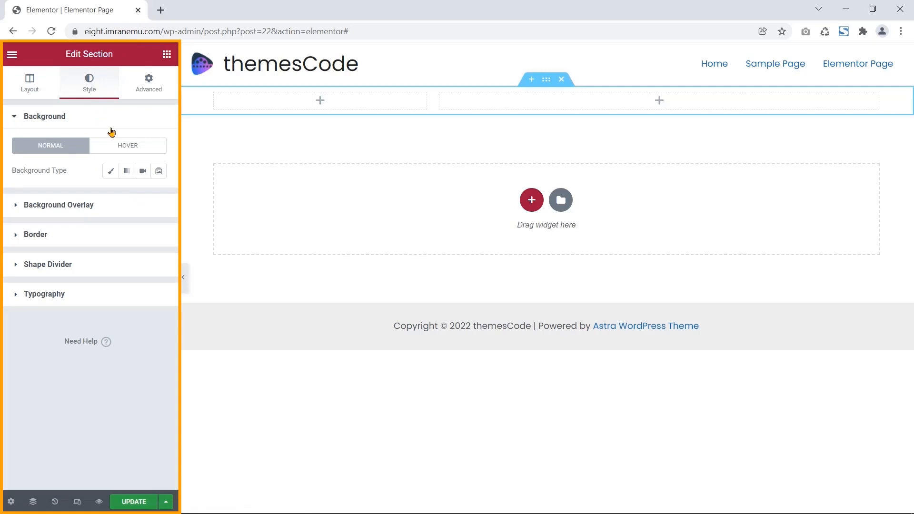
{"action": "left_click", "coordinate": [71, 234]}
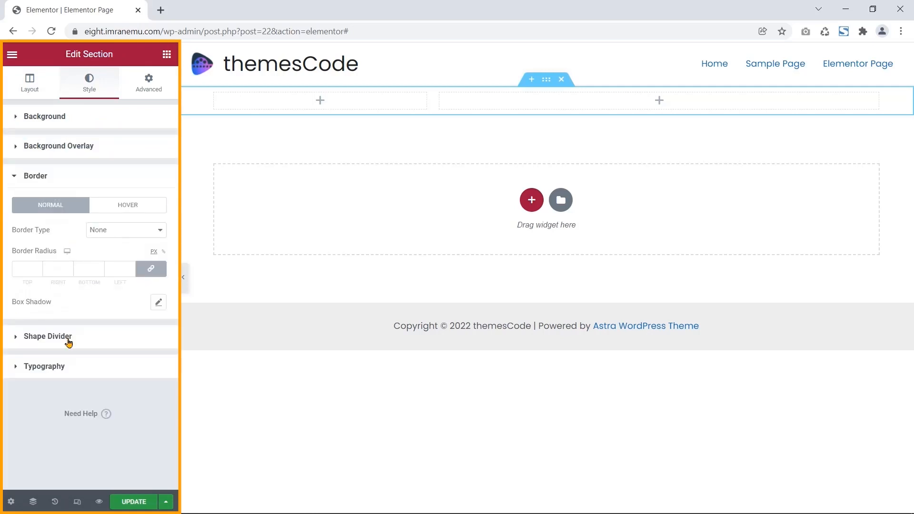
{"action": "left_click", "coordinate": [74, 279]}
{"action": "left_click", "coordinate": [79, 296]}
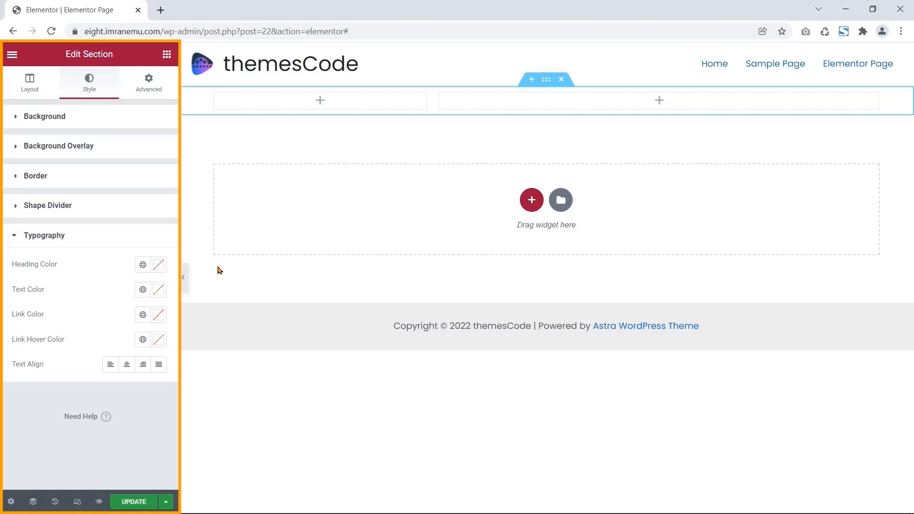
{"action": "left_click", "coordinate": [149, 84]}
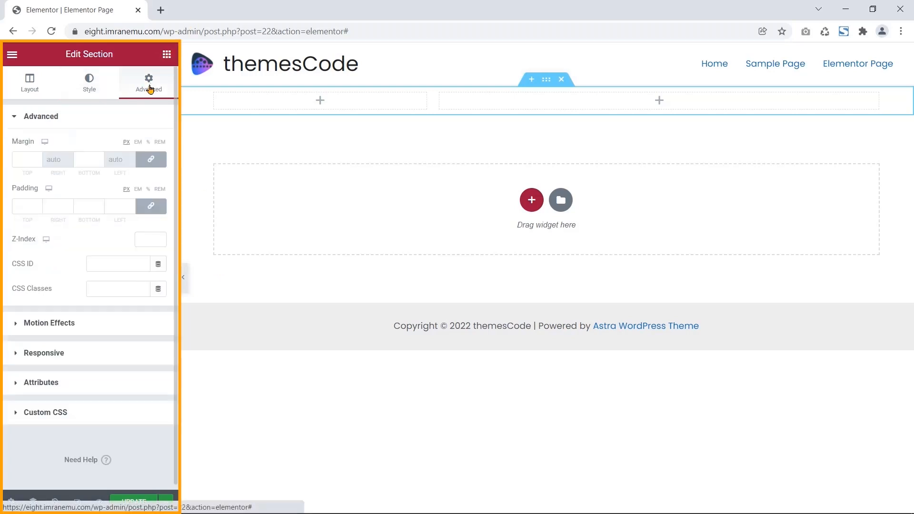
- Unlink the section padding and set top 20, right 0 and bottom 20 px
{"action": "left_click_drag", "start_coordinate": [11, 187], "coordinate": [39, 195]}
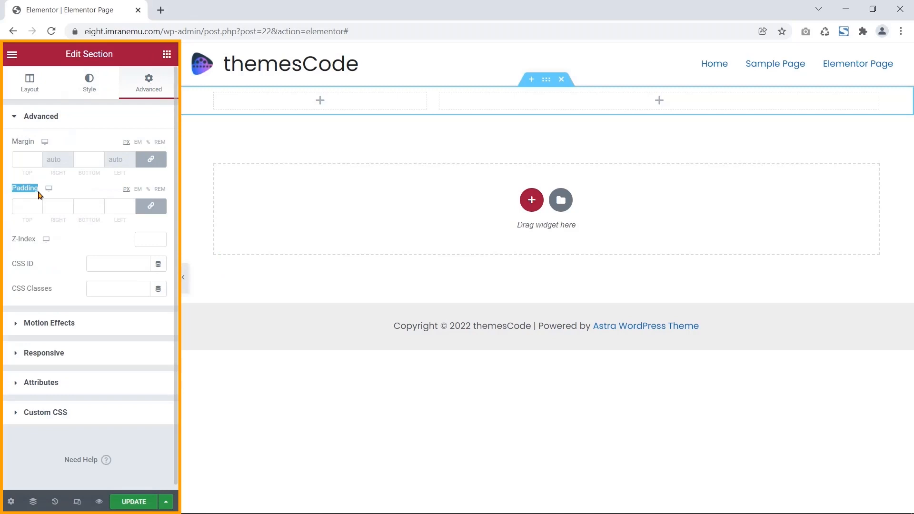
{"action": "left_click", "coordinate": [153, 213]}
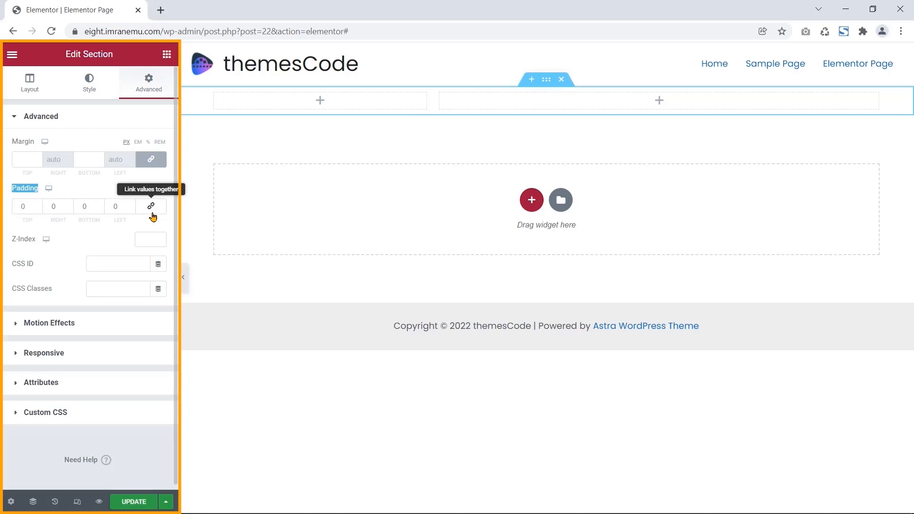
{"action": "left_click", "coordinate": [20, 206]}
{"action": "key", "text": "BackSpace"}
{"action": "type", "text": "20"}
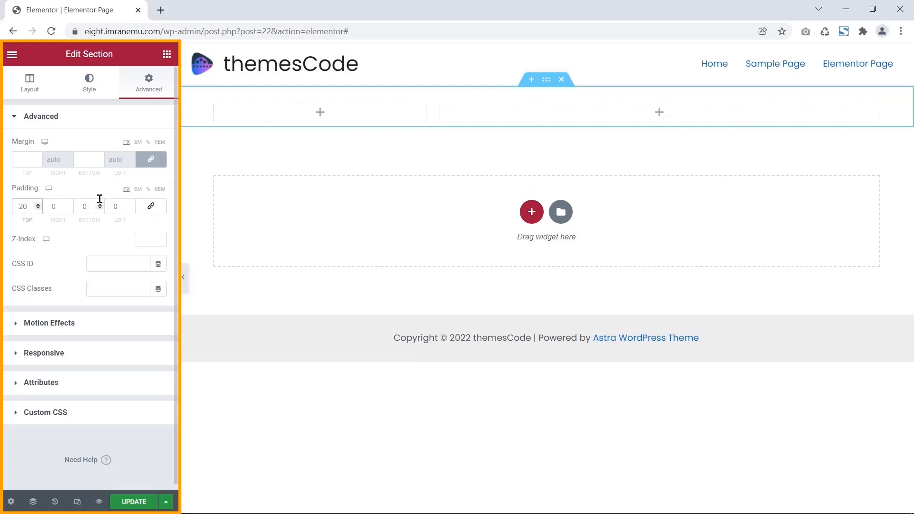
{"action": "mouse_move", "coordinate": [68, 208]}
{"action": "left_mouse_down"}
{"action": "mouse_move", "coordinate": [80, 208]}
{"action": "mouse_move", "coordinate": [71, 208]}
{"action": "left_mouse_up"}
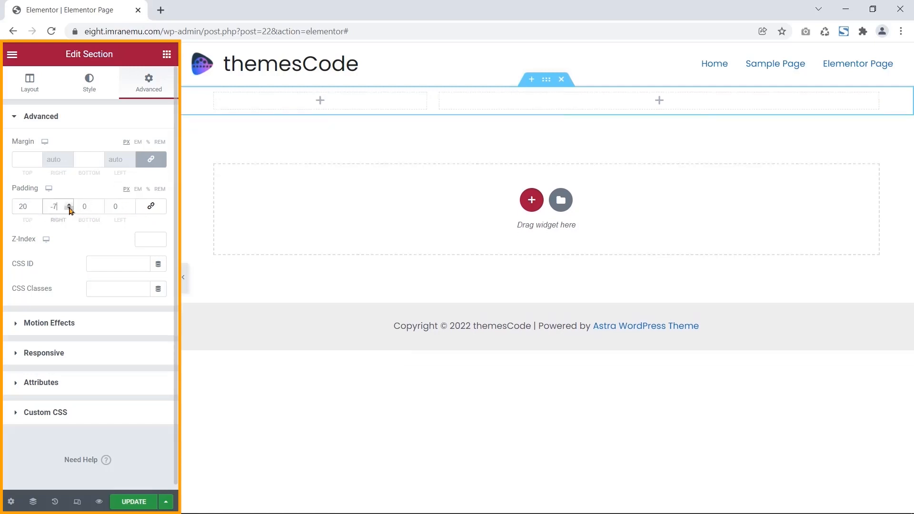
{"action": "left_click", "coordinate": [69, 208]}
{"action": "left_click", "coordinate": [70, 208]}
{"action": "left_click", "coordinate": [68, 205]}
{"action": "left_click", "coordinate": [53, 203]}
{"action": "type", "text": "0"}
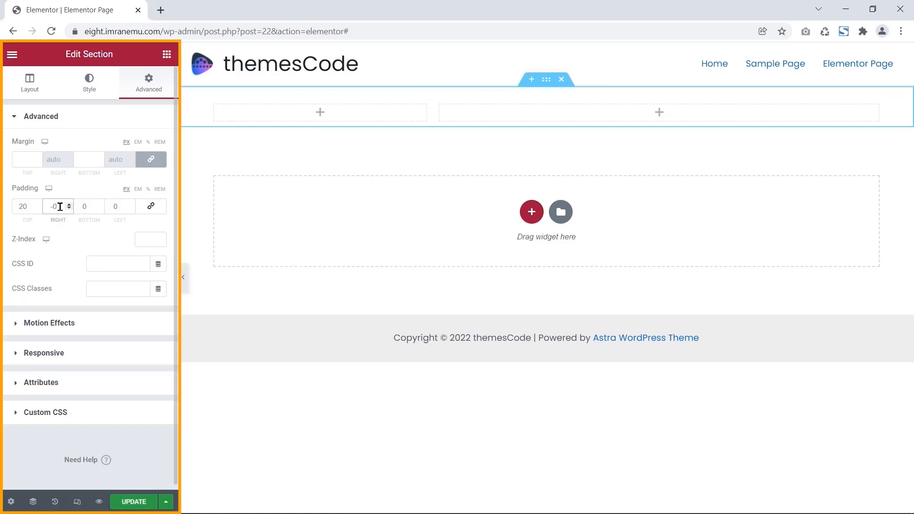
{"action": "left_click", "coordinate": [70, 209]}
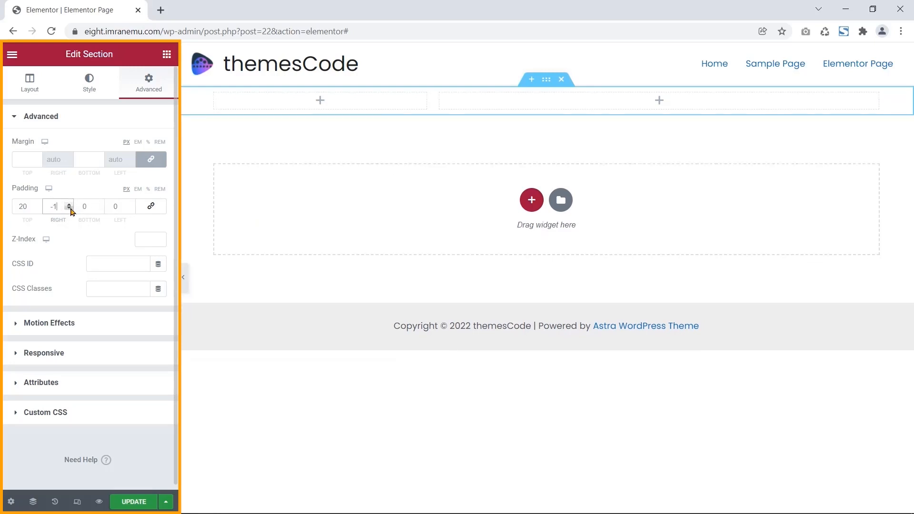
{"action": "left_click", "coordinate": [69, 203]}
{"action": "double_click", "coordinate": [81, 207]}
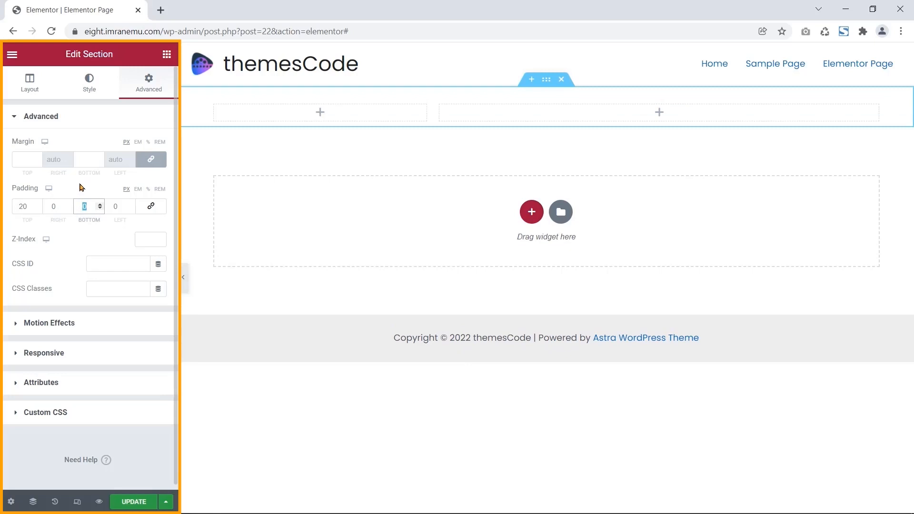
{"action": "type", "text": "2"}
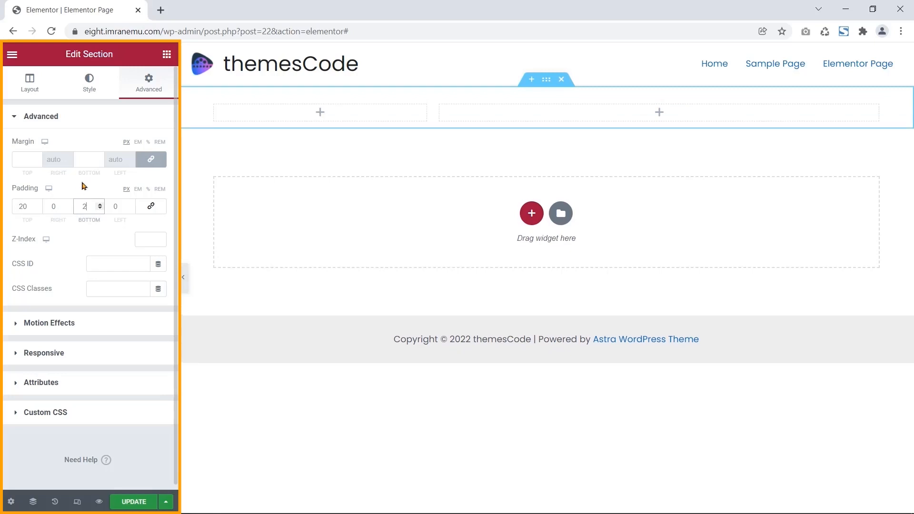
{"action": "type", "text": "0"}
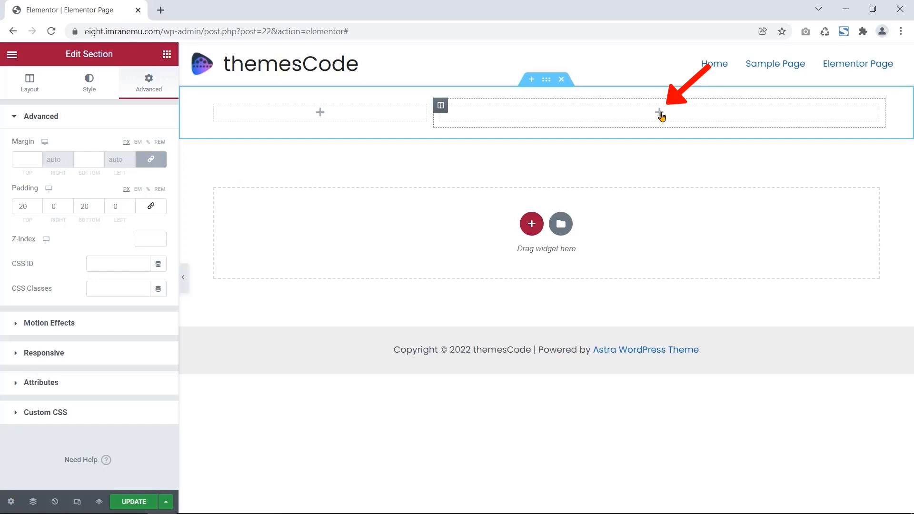
{"action": "left_click", "coordinate": [659, 114]}
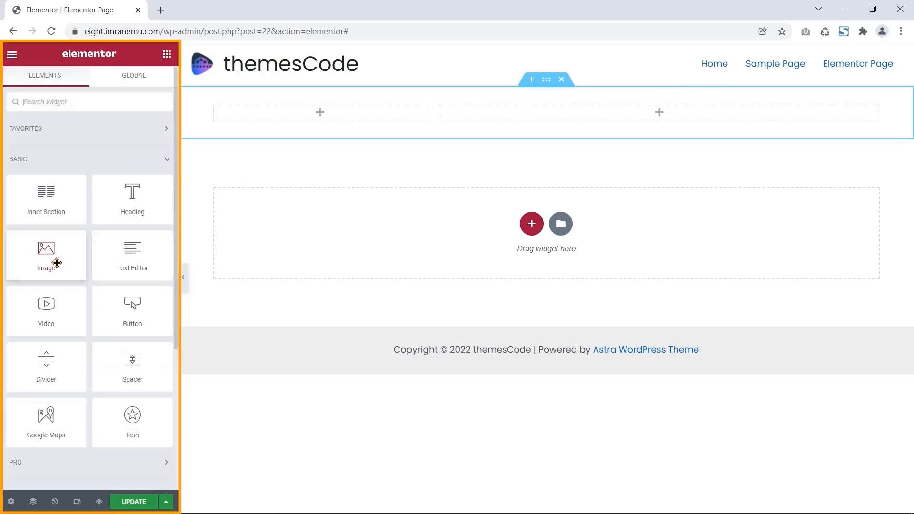
{"action": "left_click_drag", "start_coordinate": [10, 160], "coordinate": [41, 174]}
{"action": "left_click", "coordinate": [40, 174]}
{"action": "mouse_move", "coordinate": [62, 250]}
{"action": "left_mouse_down"}
{"action": "mouse_move", "coordinate": [228, 208]}
{"action": "mouse_move", "coordinate": [277, 210]}
{"action": "mouse_move", "coordinate": [603, 113]}
{"action": "mouse_move", "coordinate": [657, 123]}
{"action": "left_mouse_up"}
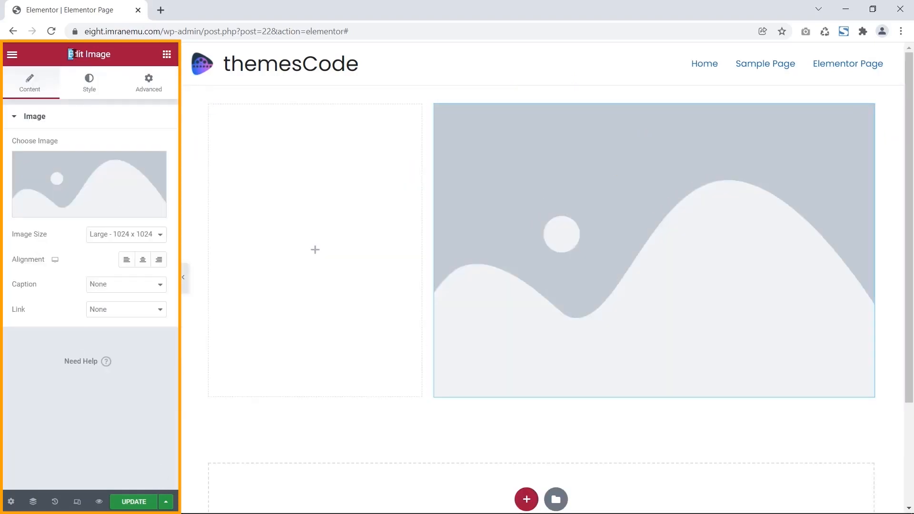
{"action": "left_click_drag", "start_coordinate": [69, 54], "coordinate": [113, 57]}
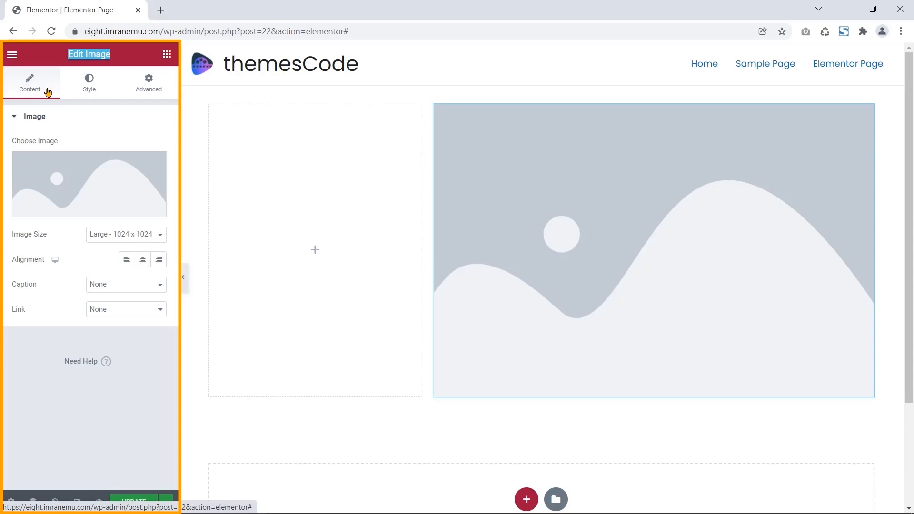
{"action": "left_click_drag", "start_coordinate": [13, 142], "coordinate": [58, 142]}
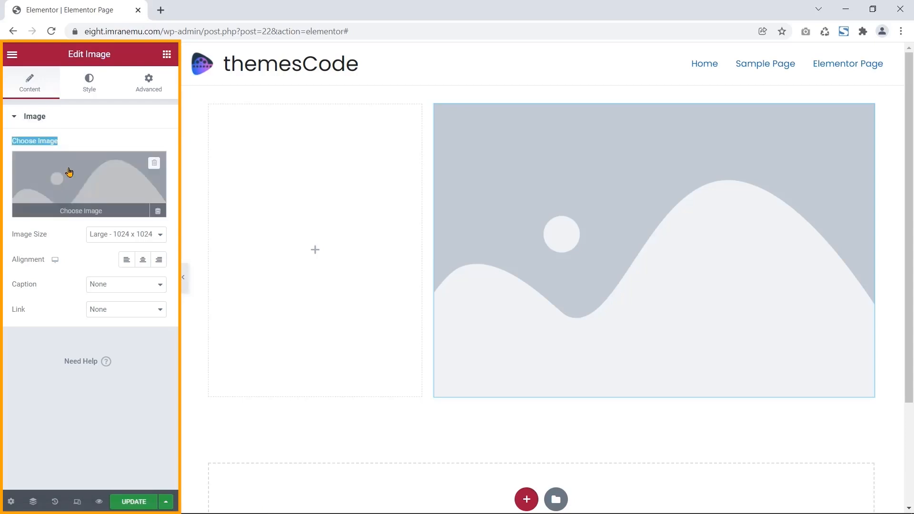
- Upload team.png from the Desktop and insert it into the Image widget
{"action": "left_click", "coordinate": [94, 211]}
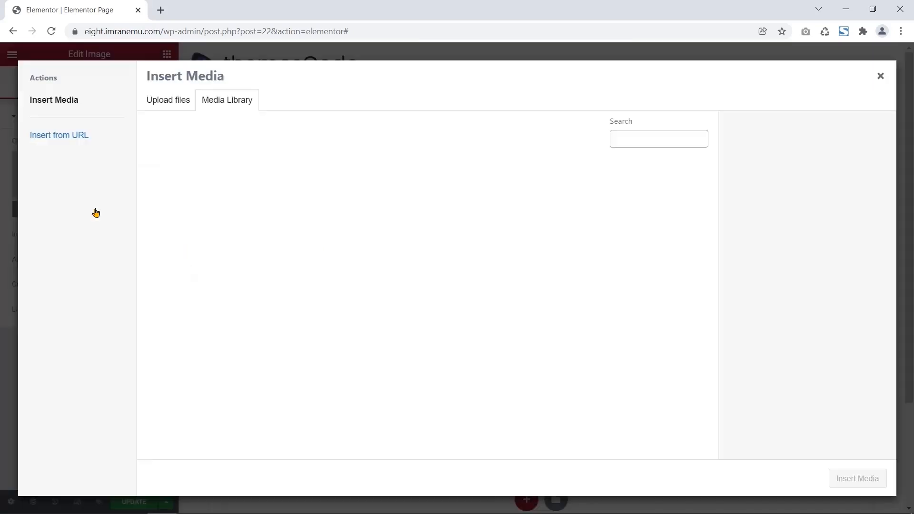
{"action": "left_click", "coordinate": [172, 102]}
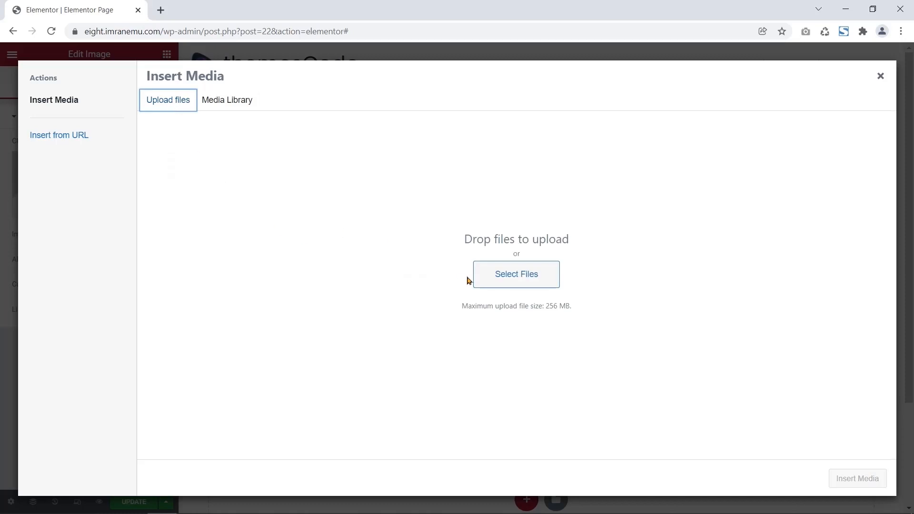
{"action": "left_click", "coordinate": [493, 282]}
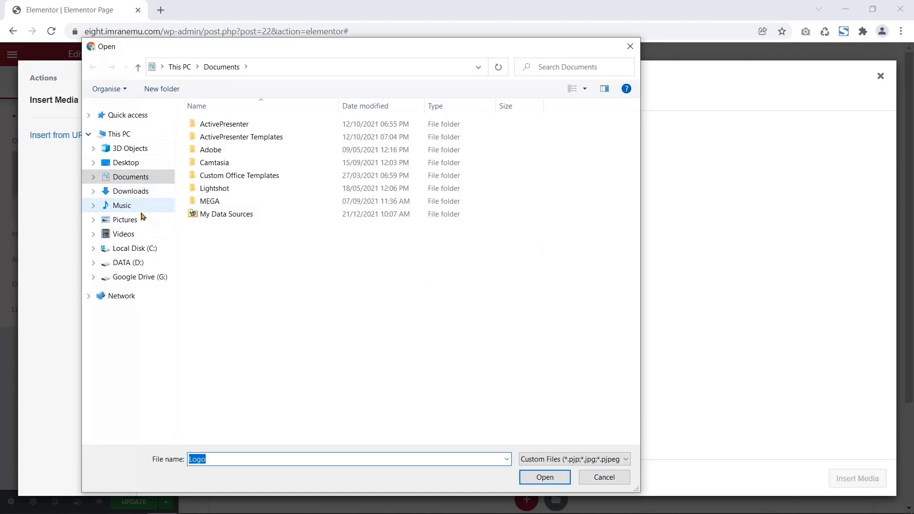
{"action": "left_click", "coordinate": [135, 163]}
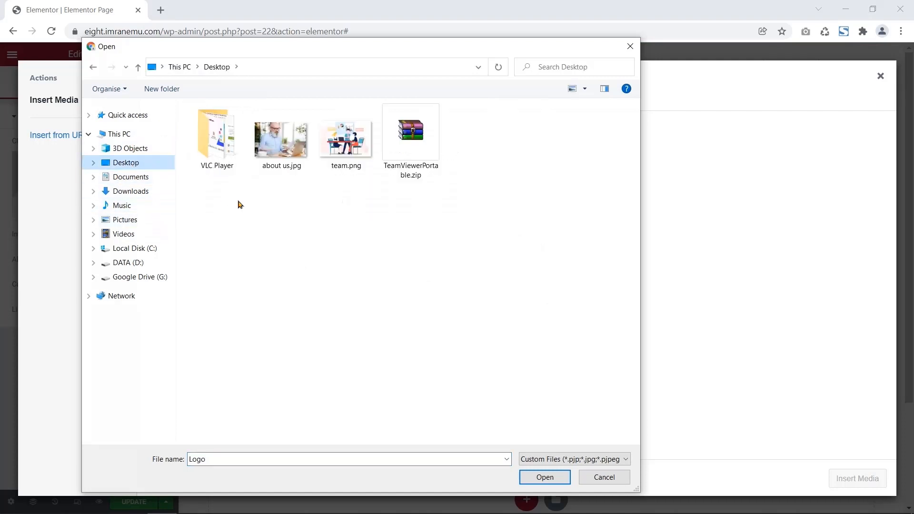
{"action": "left_click", "coordinate": [352, 160]}
{"action": "left_click", "coordinate": [547, 479]}
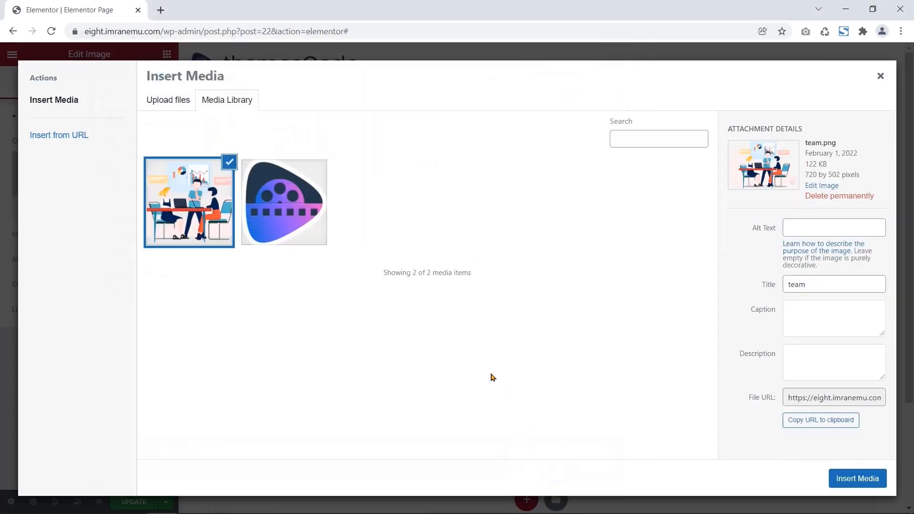
{"action": "left_click", "coordinate": [838, 479]}
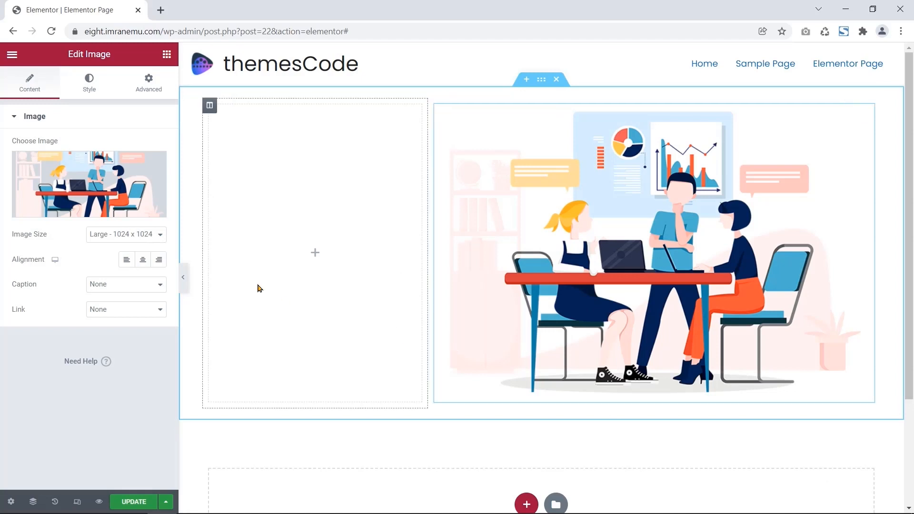
- Set the image size to Medium Large - 768
{"action": "left_click", "coordinate": [161, 236]}
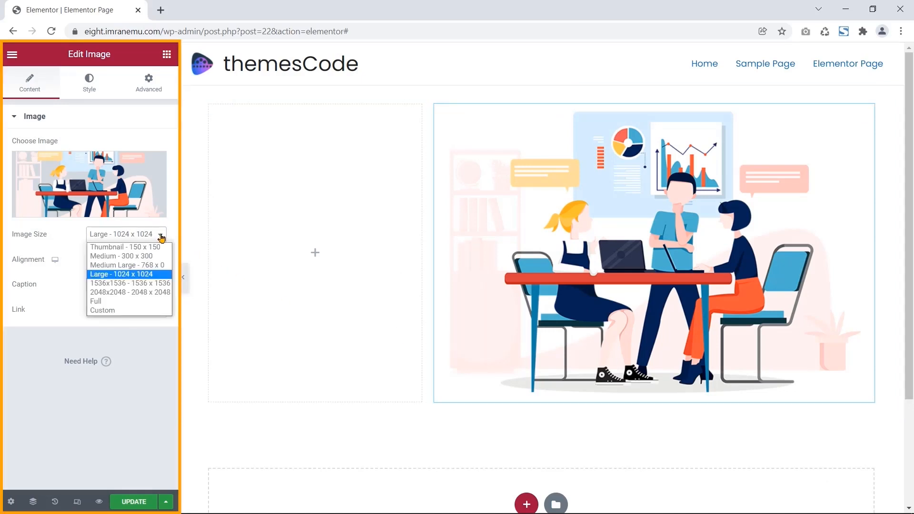
{"action": "left_click", "coordinate": [133, 264]}
{"action": "left_click_drag", "start_coordinate": [21, 239], "coordinate": [17, 243]}
{"action": "left_click", "coordinate": [71, 232]}
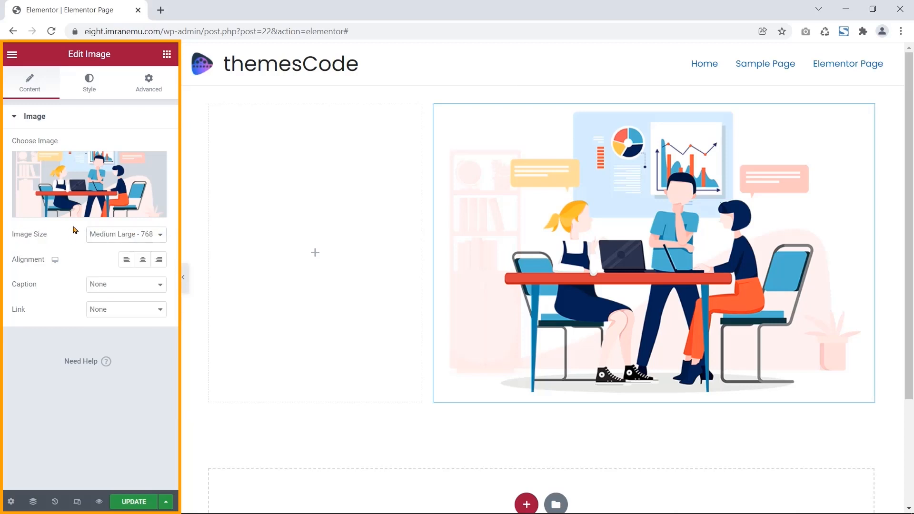
- Unlink the image's padding and set the left padding to 40 px
{"action": "left_click", "coordinate": [89, 83]}
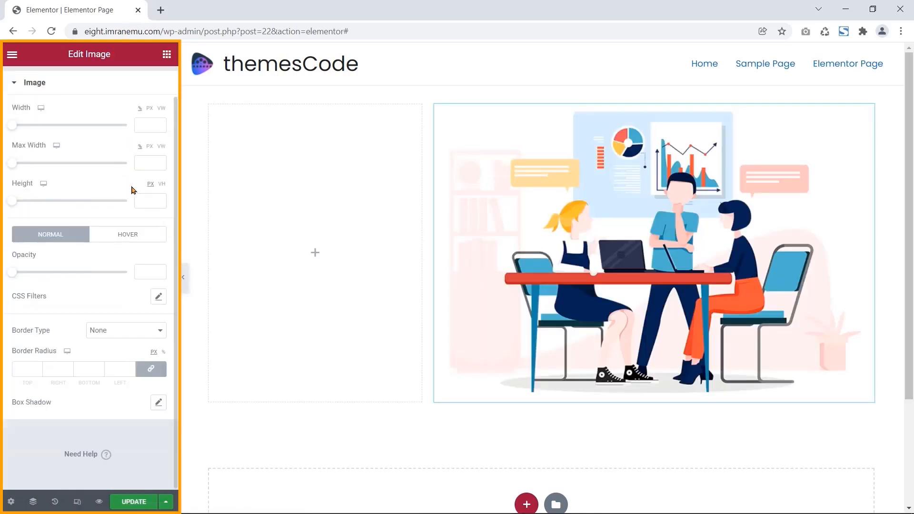
{"action": "left_click", "coordinate": [157, 87]}
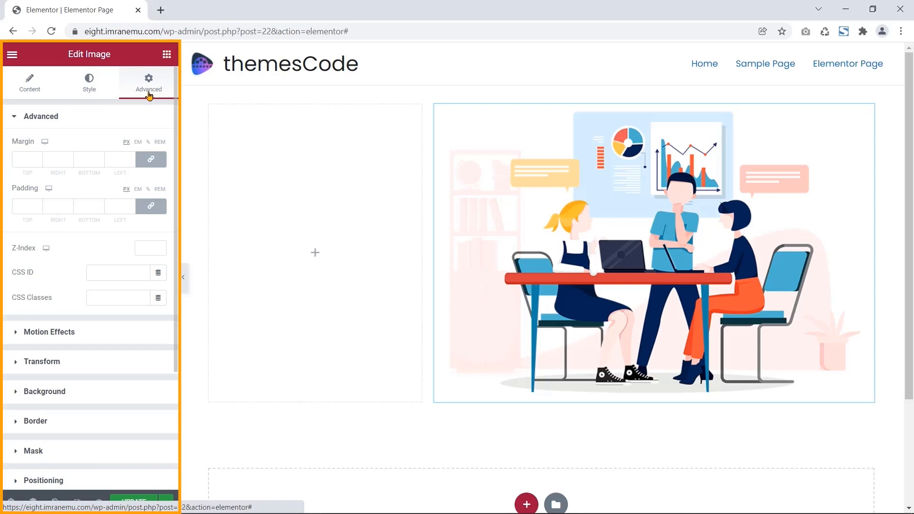
{"action": "left_click_drag", "start_coordinate": [40, 188], "coordinate": [11, 189]}
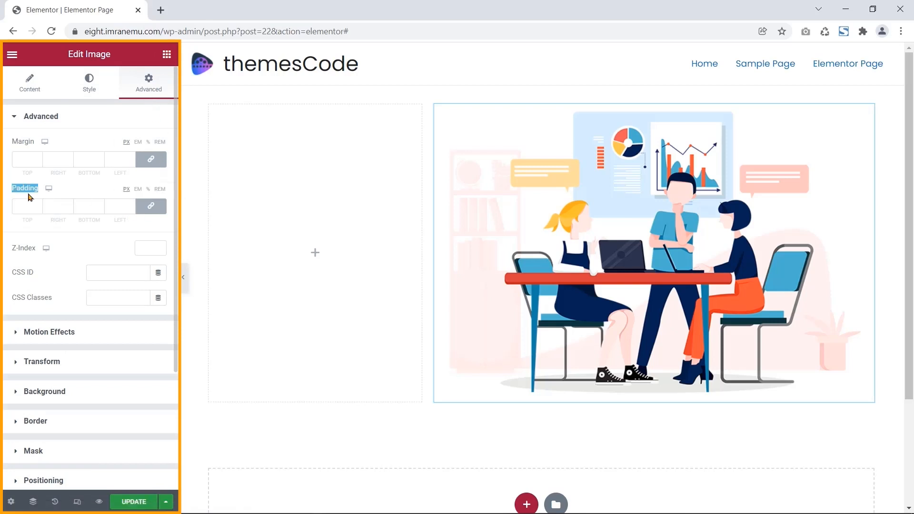
{"action": "left_click", "coordinate": [151, 209]}
{"action": "double_click", "coordinate": [113, 203]}
{"action": "type", "text": "40"}
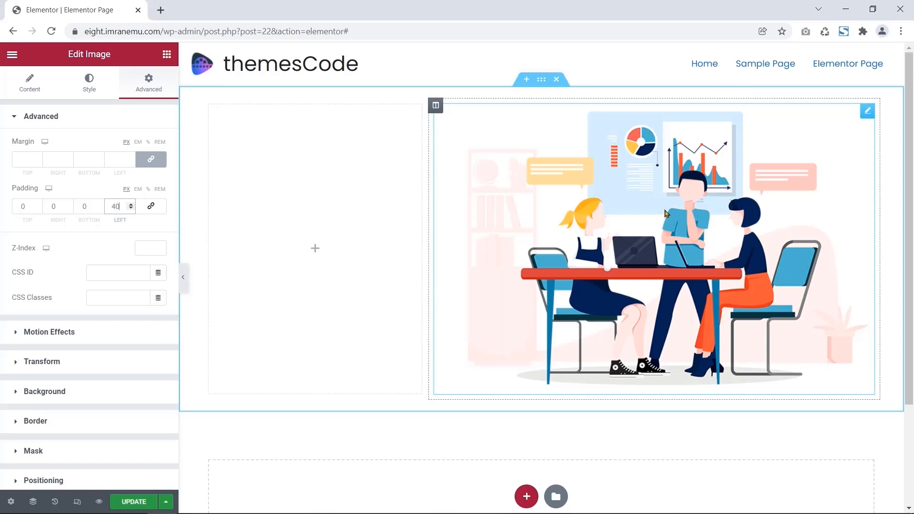
- Set the illustration's column width to 63%
{"action": "left_click", "coordinate": [435, 106]}
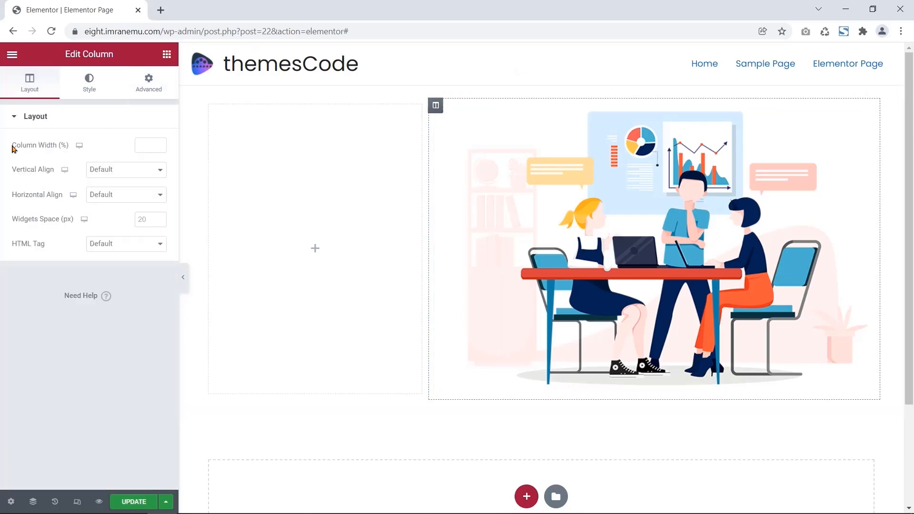
{"action": "left_click_drag", "start_coordinate": [13, 149], "coordinate": [67, 146]}
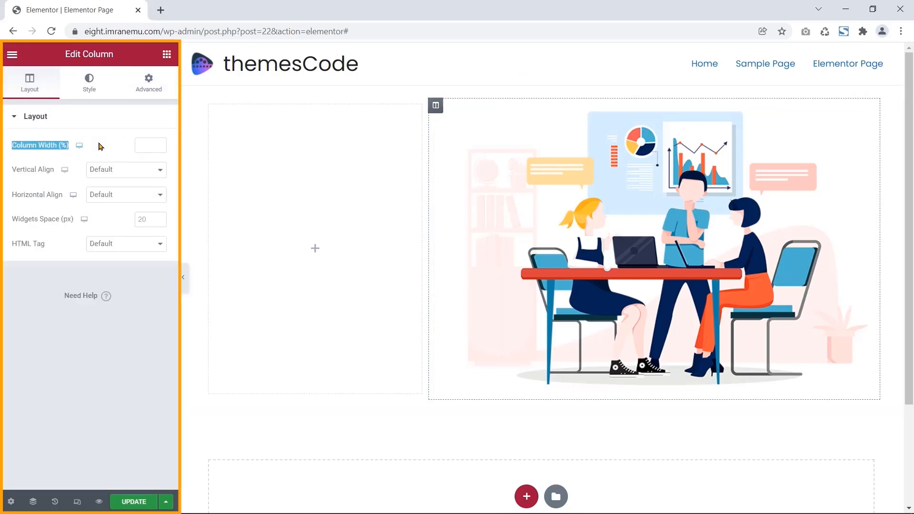
{"action": "left_click", "coordinate": [149, 145]}
{"action": "type", "text": "63"}
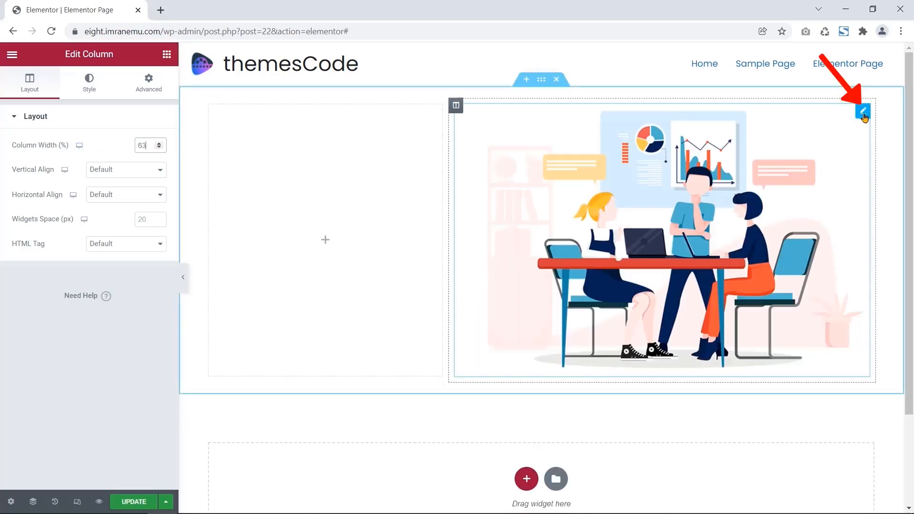
{"action": "left_click", "coordinate": [863, 112]}
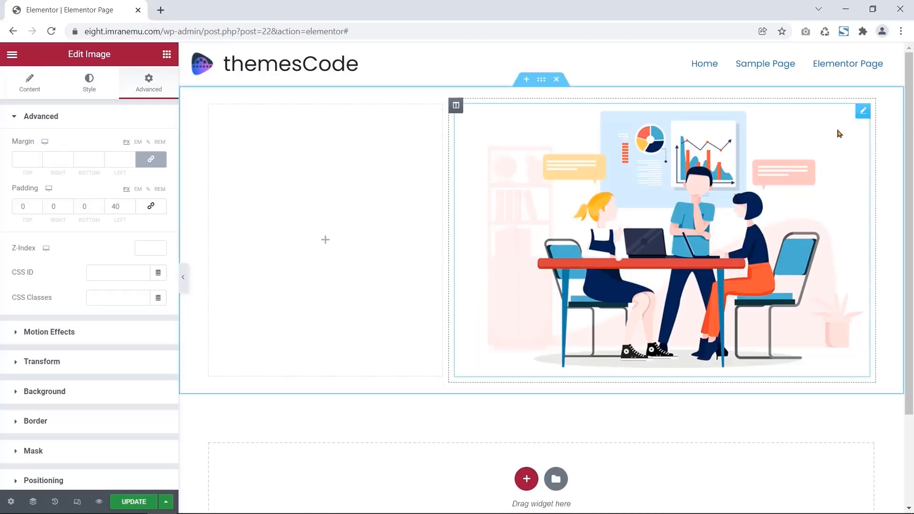
{"action": "left_click_drag", "start_coordinate": [67, 54], "coordinate": [115, 55]}
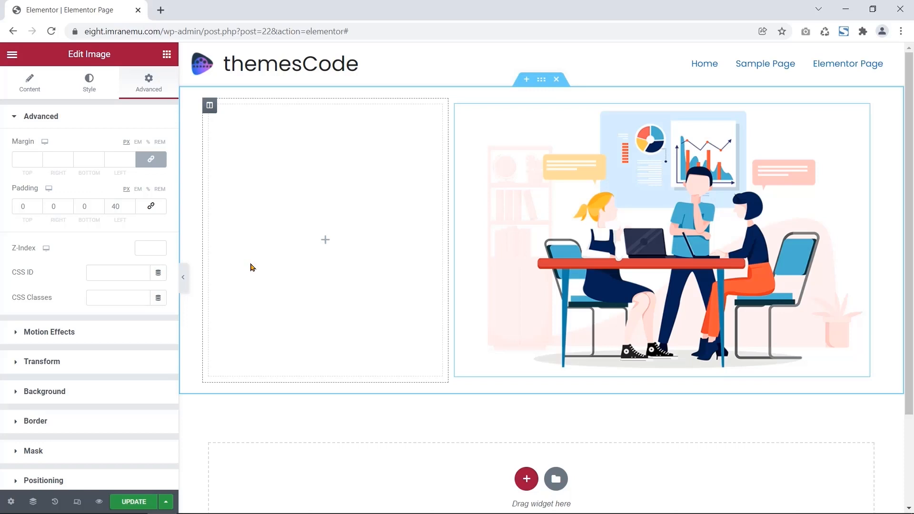
- Drop a Heading widget into the left column and retitle it 'Welcome to themesCode'
{"action": "left_click", "coordinate": [325, 240]}
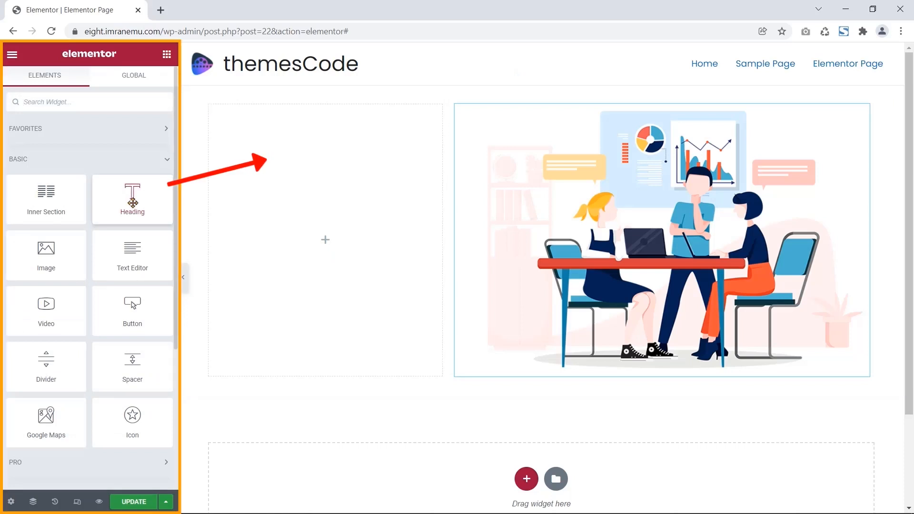
{"action": "left_click_drag", "start_coordinate": [130, 193], "coordinate": [316, 137]}
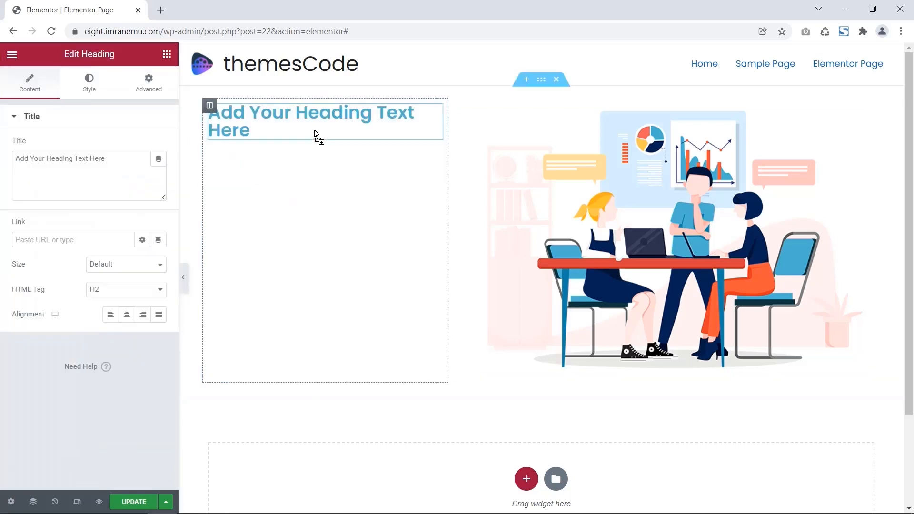
{"action": "left_click_drag", "start_coordinate": [64, 54], "coordinate": [119, 61]}
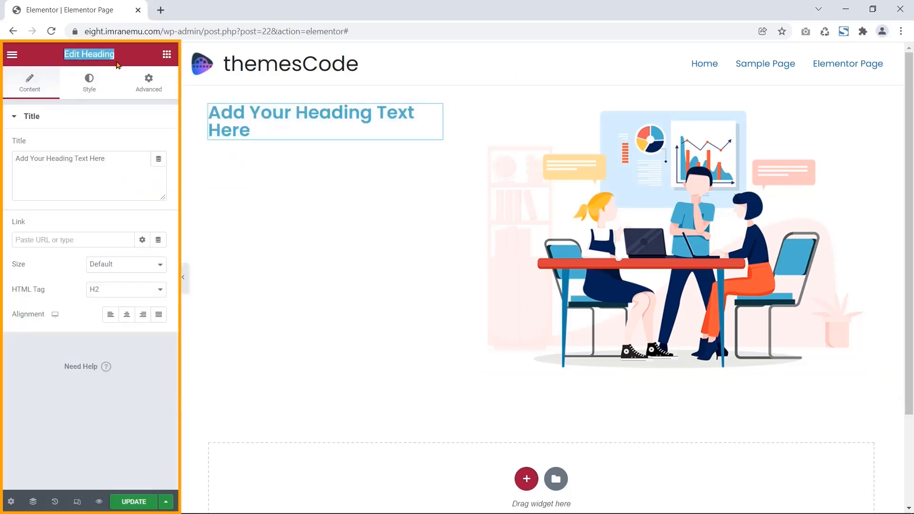
{"action": "double_click", "coordinate": [24, 142]}
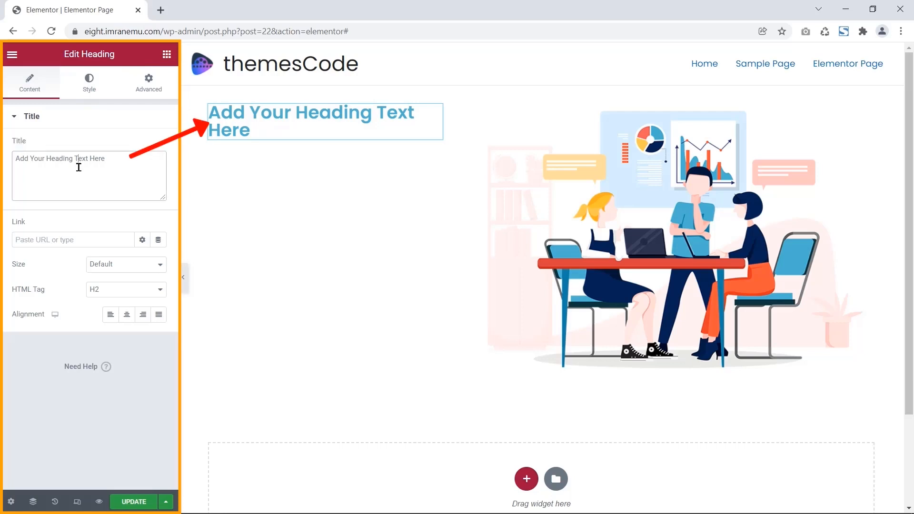
{"action": "left_click_drag", "start_coordinate": [106, 159], "coordinate": [15, 159]}
{"action": "key", "text": "BackSpace"}
{"action": "type", "text": "Welcome to themesCode"}
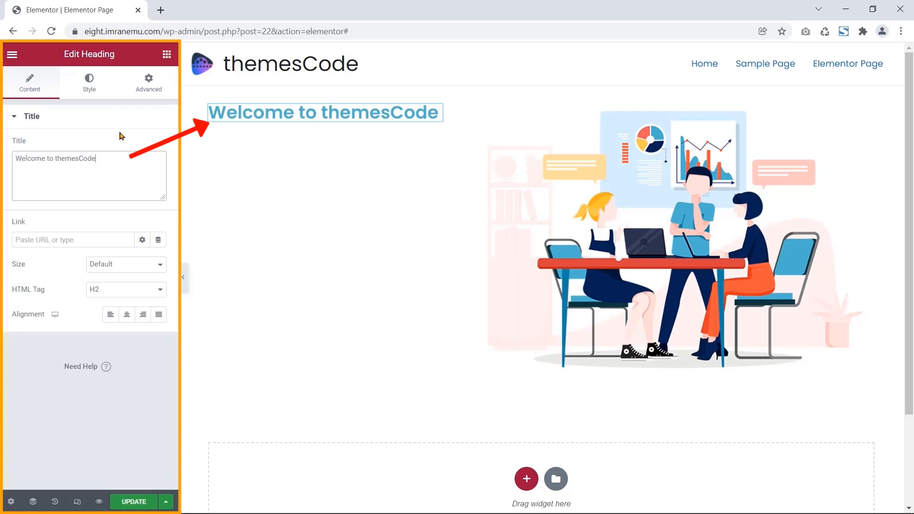
- Make the heading an H1 with a typography line height of 50
{"action": "triple_click", "coordinate": [47, 291]}
{"action": "left_click", "coordinate": [133, 290]}
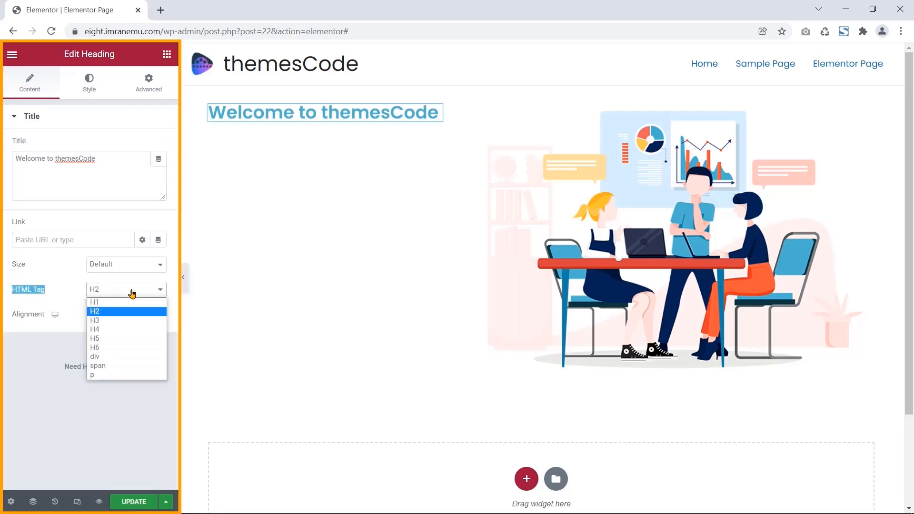
{"action": "left_click", "coordinate": [123, 300]}
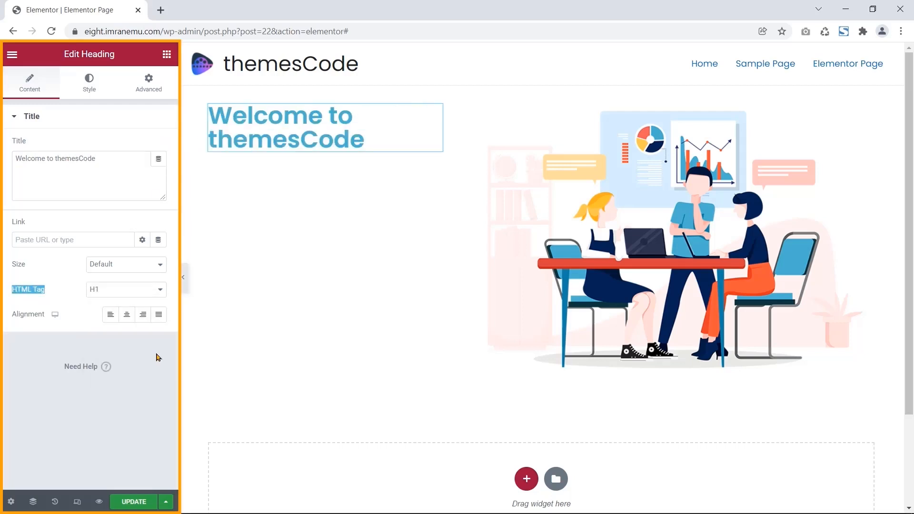
{"action": "left_click", "coordinate": [90, 89]}
{"action": "left_click_drag", "start_coordinate": [51, 172], "coordinate": [11, 168]}
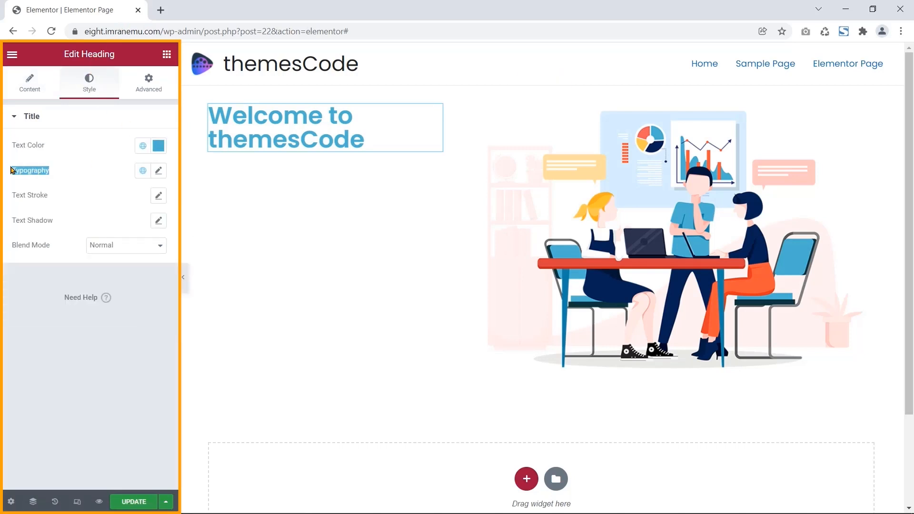
{"action": "left_click", "coordinate": [157, 172]}
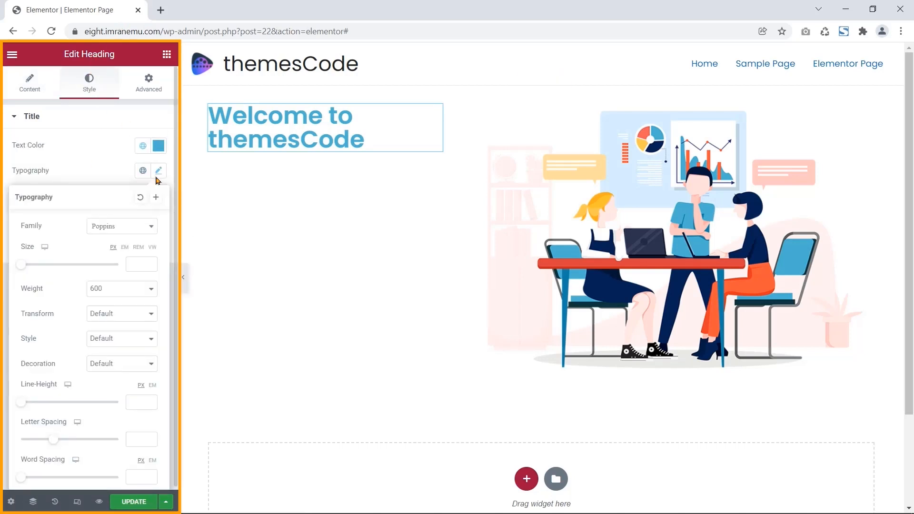
{"action": "left_click", "coordinate": [131, 402]}
{"action": "type", "text": "50"}
{"action": "left_click", "coordinate": [122, 160]}
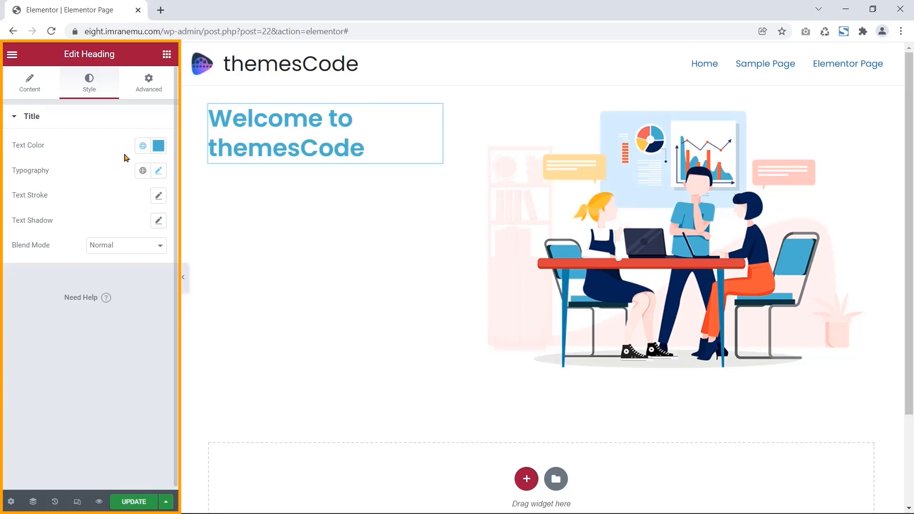
{"action": "left_click", "coordinate": [167, 54]}
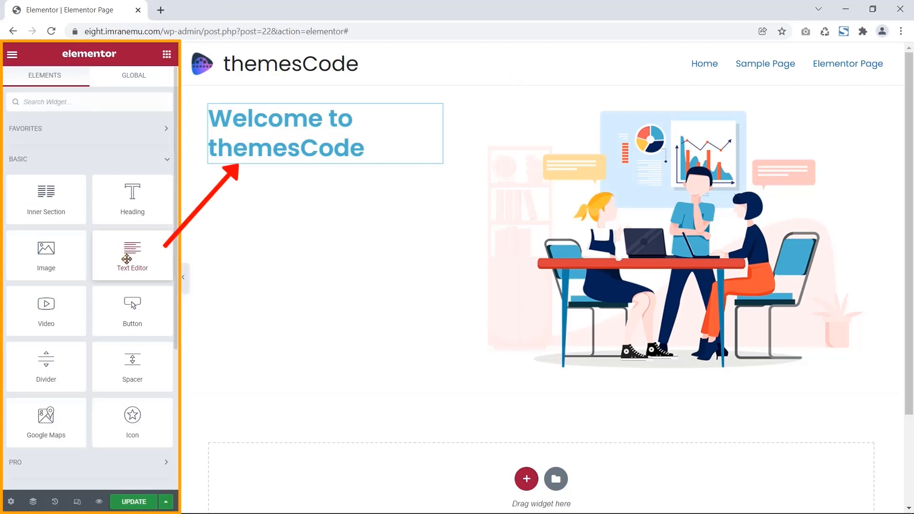
- Add a Text Editor under the heading with the WordPress training and development description
{"action": "left_click_drag", "start_coordinate": [129, 258], "coordinate": [296, 156]}
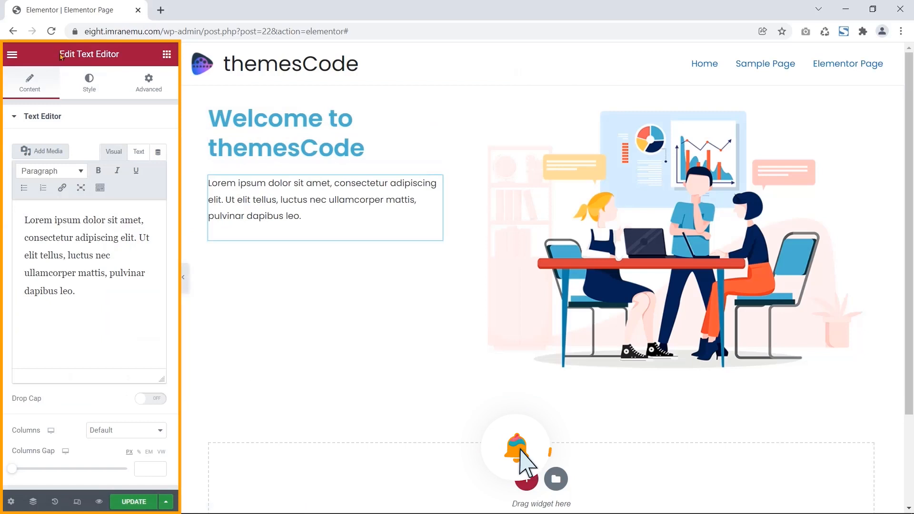
{"action": "left_click_drag", "start_coordinate": [59, 54], "coordinate": [118, 57]}
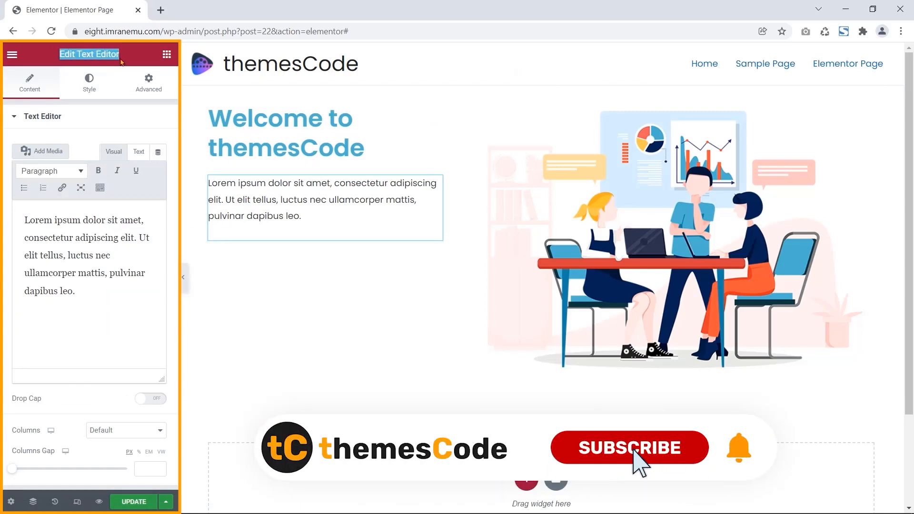
{"action": "left_click", "coordinate": [85, 299]}
{"action": "key", "text": "ctrl+a"}
{"action": "type", "text": "We provide top-notch WordPress training and web development services. We have a dedicated and professional team in this regard, and that's why we have been able to come so far today."}
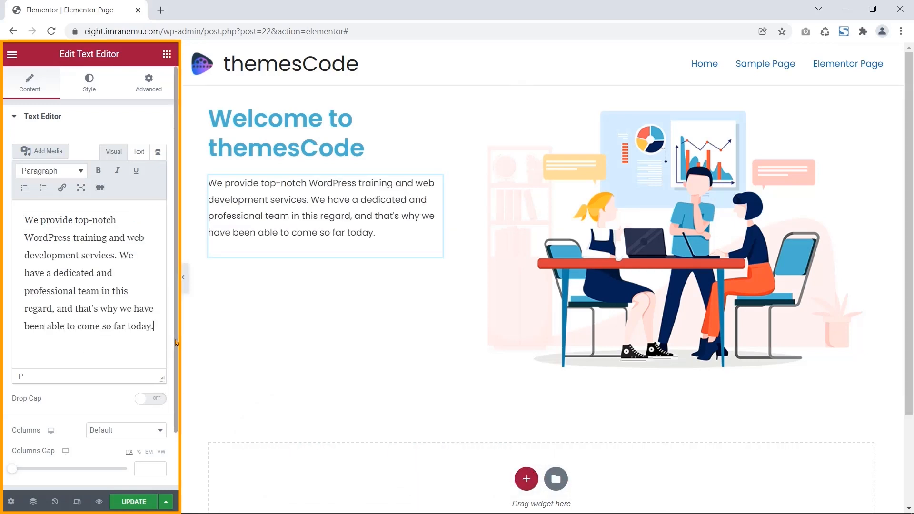
- Set the paragraph's text alignment to Justified
{"action": "left_click", "coordinate": [88, 81]}
{"action": "left_click", "coordinate": [159, 147]}
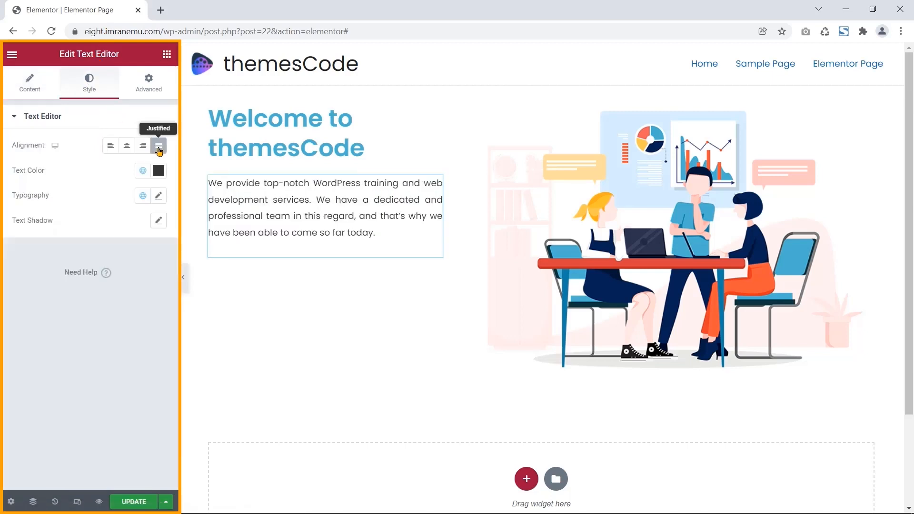
{"action": "left_click", "coordinate": [147, 86]}
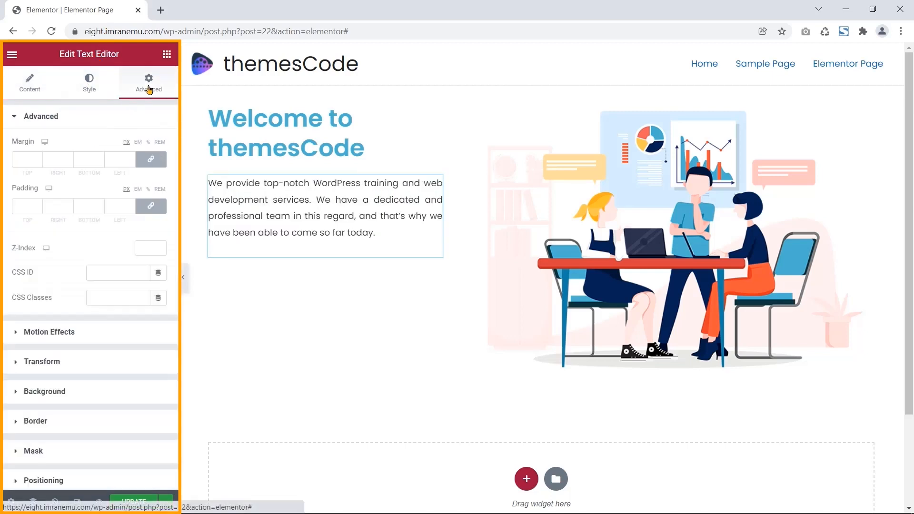
{"action": "scroll", "coordinate": [109, 348], "scroll_direction": "down", "scroll_amount": 3}
{"action": "scroll", "coordinate": [108, 346], "scroll_direction": "up", "scroll_amount": 3}
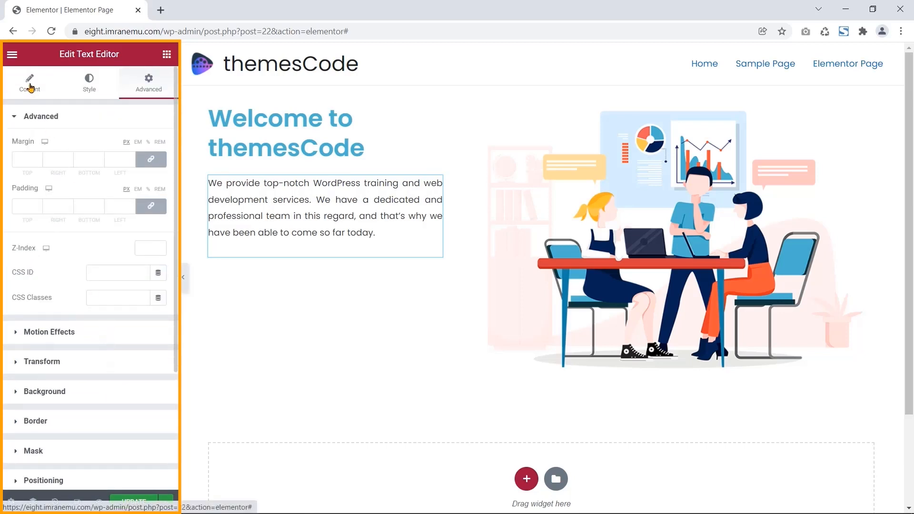
- Add a Button widget below the hero paragraph and label it 'WATCH NOW'
{"action": "left_click", "coordinate": [167, 55]}
{"action": "left_click_drag", "start_coordinate": [132, 308], "coordinate": [313, 235]}
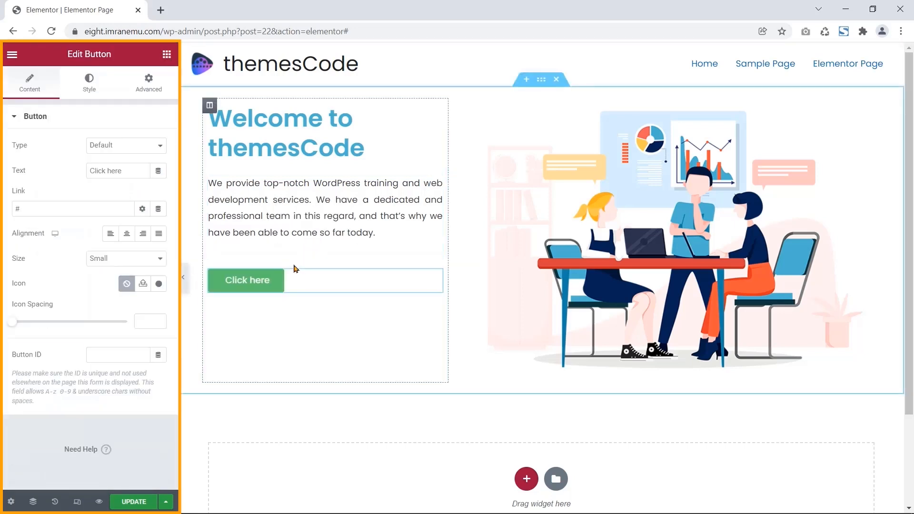
{"action": "left_click_drag", "start_coordinate": [67, 54], "coordinate": [113, 65]}
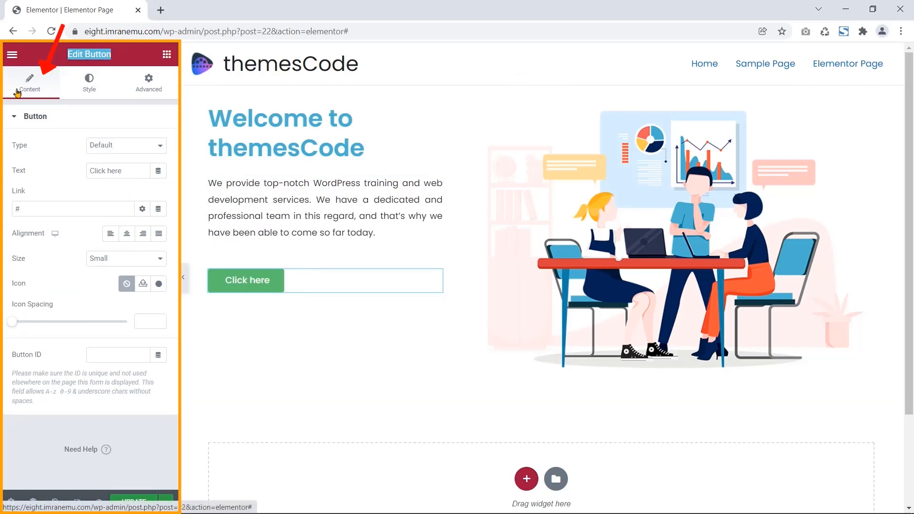
{"action": "left_click_drag", "start_coordinate": [120, 171], "coordinate": [78, 190]}
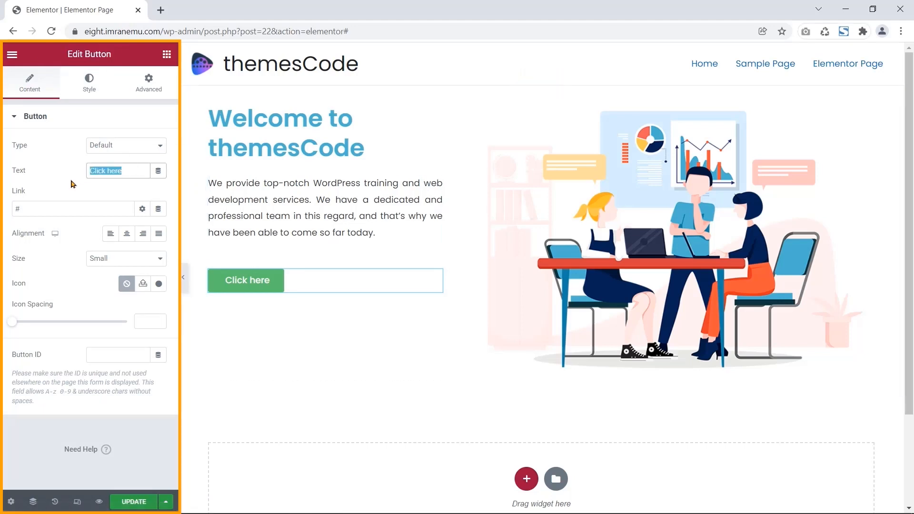
{"action": "type", "text": "WATCH NOW"}
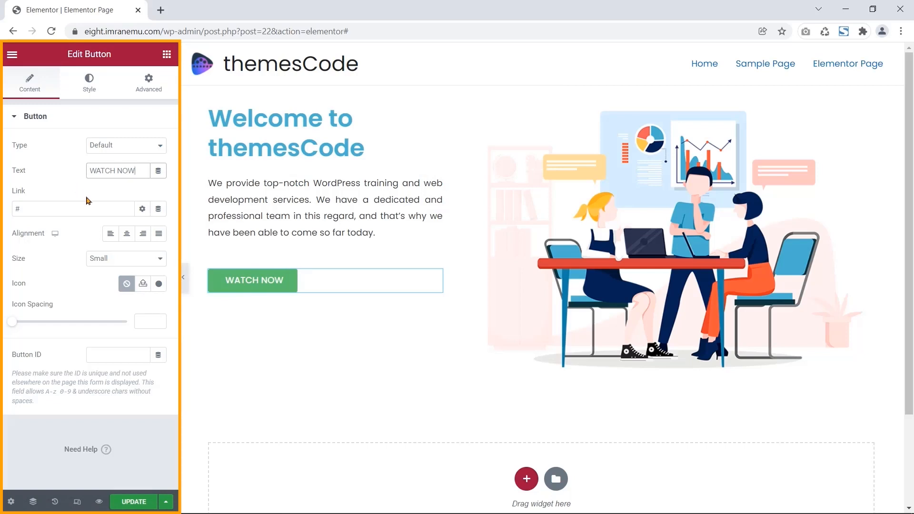
- Copy the themesCode YouTube channel URL from Edge's address bar
{"action": "left_click", "coordinate": [194, 501]}
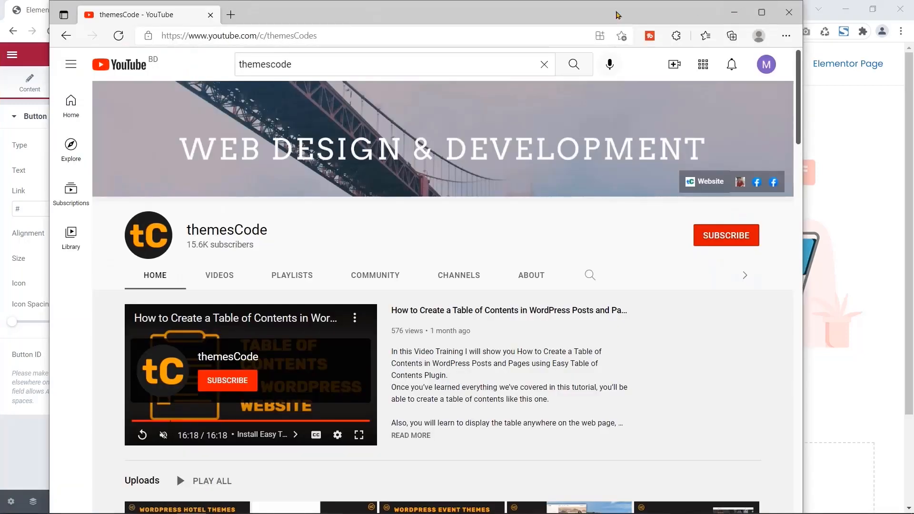
{"action": "left_click", "coordinate": [351, 35]}
{"action": "right_click", "coordinate": [352, 35]}
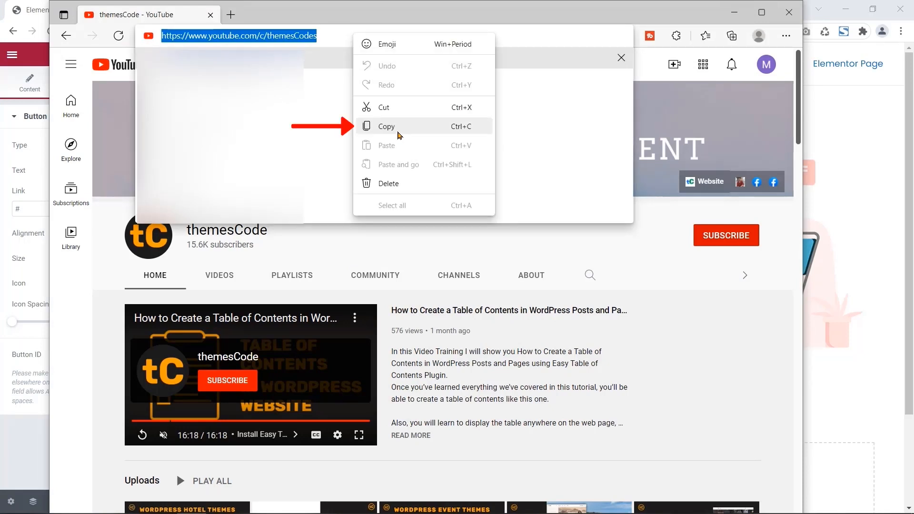
{"action": "left_click", "coordinate": [398, 133]}
{"action": "left_click", "coordinate": [735, 13]}
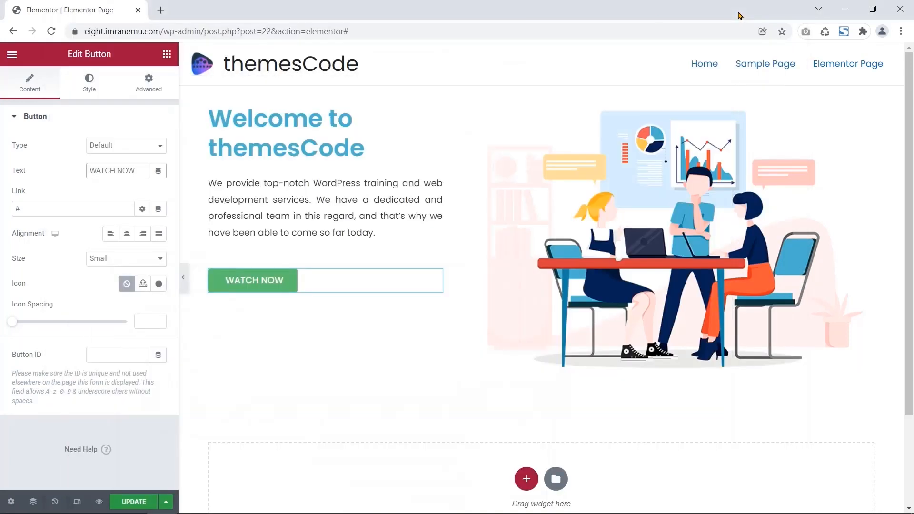
- Link the button to the copied YouTube channel URL and set its size to Medium
{"action": "left_click", "coordinate": [71, 211]}
{"action": "key", "text": "BackSpace"}
{"action": "right_click", "coordinate": [69, 208]}
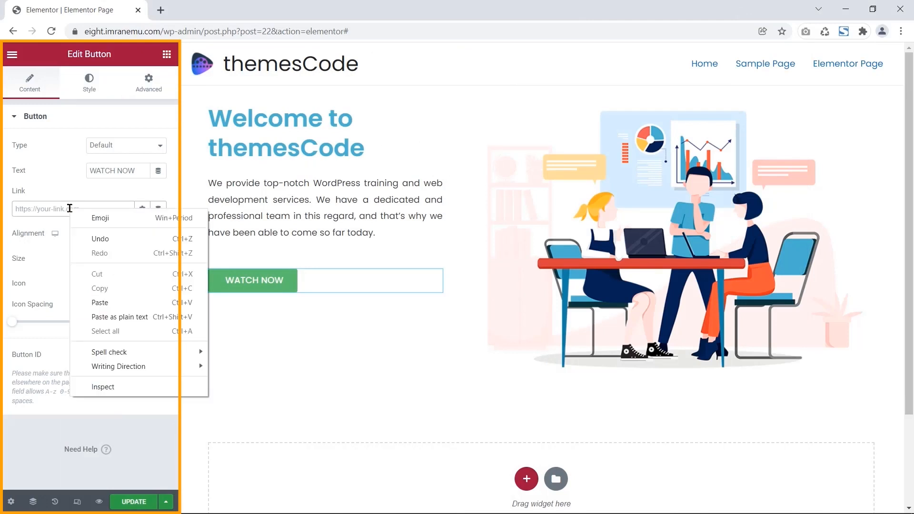
{"action": "left_click", "coordinate": [115, 302]}
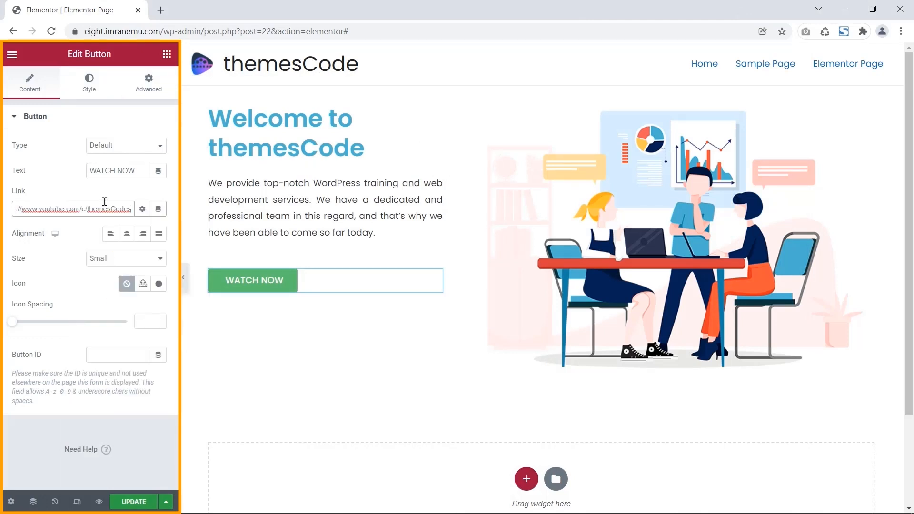
{"action": "left_click_drag", "start_coordinate": [31, 262], "coordinate": [12, 261]}
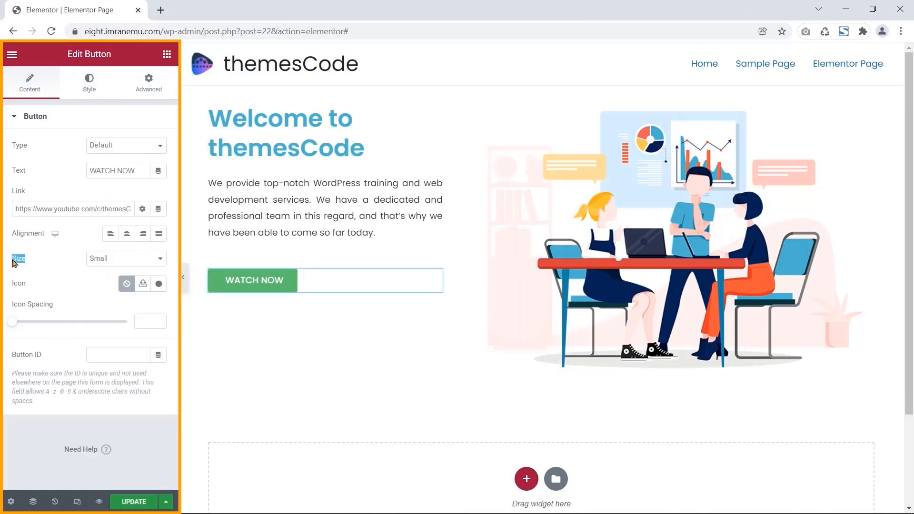
{"action": "left_click", "coordinate": [130, 261]}
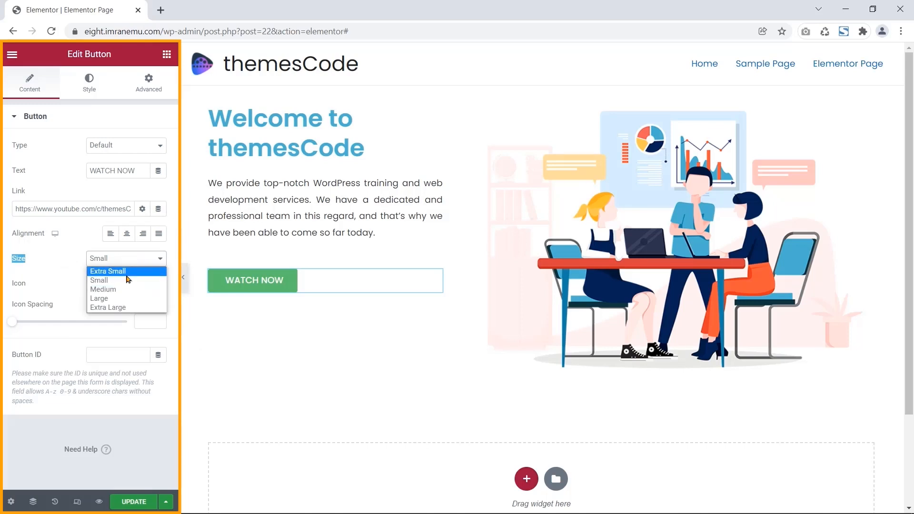
{"action": "left_click", "coordinate": [105, 290]}
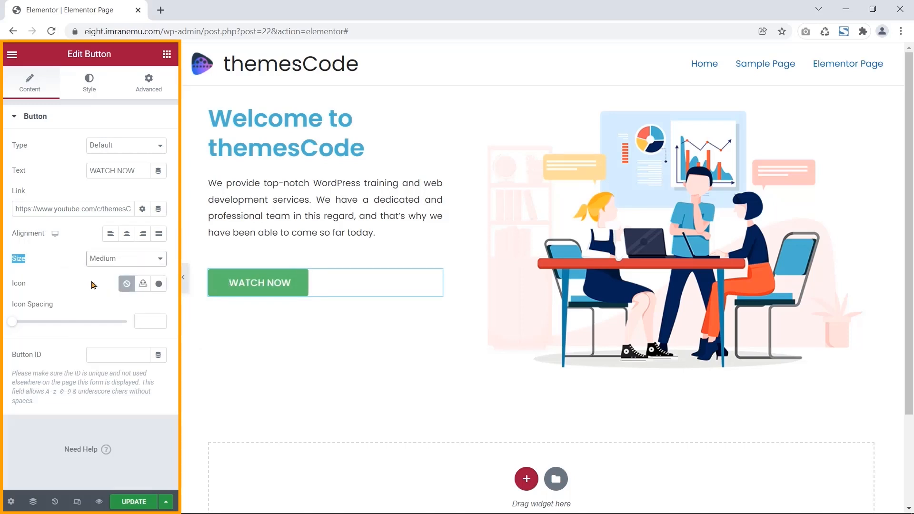
- Set the button's typography font weight to 600
{"action": "left_click", "coordinate": [88, 86]}
{"action": "left_click_drag", "start_coordinate": [50, 145], "coordinate": [7, 155]}
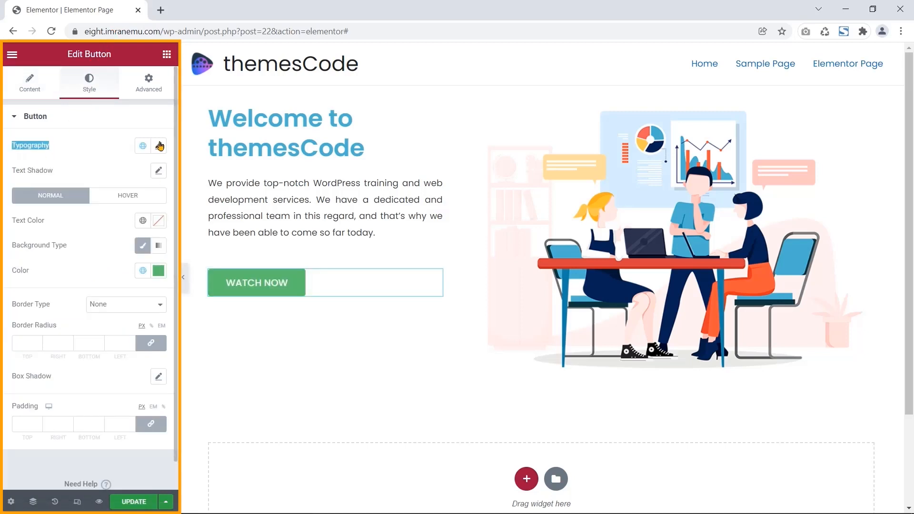
{"action": "left_click", "coordinate": [158, 145]}
{"action": "left_click", "coordinate": [150, 264]}
{"action": "left_click", "coordinate": [43, 265]}
{"action": "left_click_drag", "start_coordinate": [43, 265], "coordinate": [19, 267]}
{"action": "left_click", "coordinate": [138, 264]}
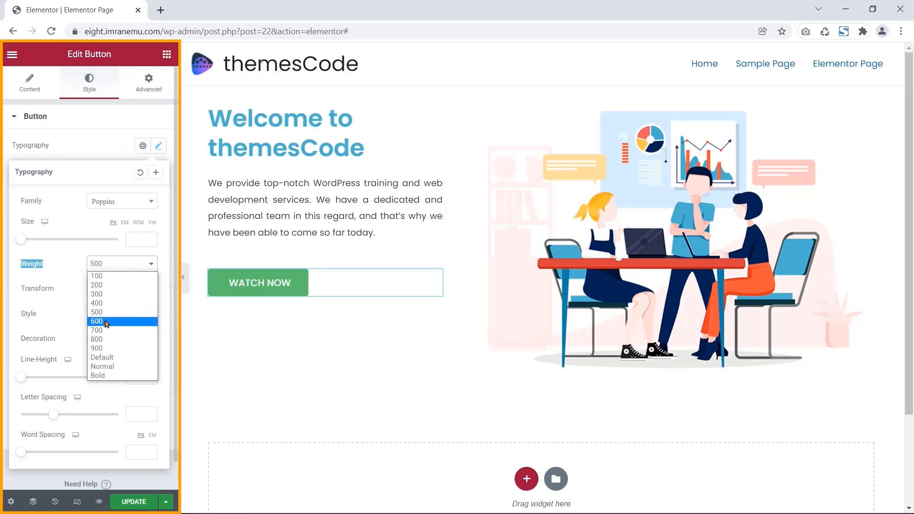
{"action": "left_click", "coordinate": [105, 321]}
{"action": "left_click", "coordinate": [158, 145]}
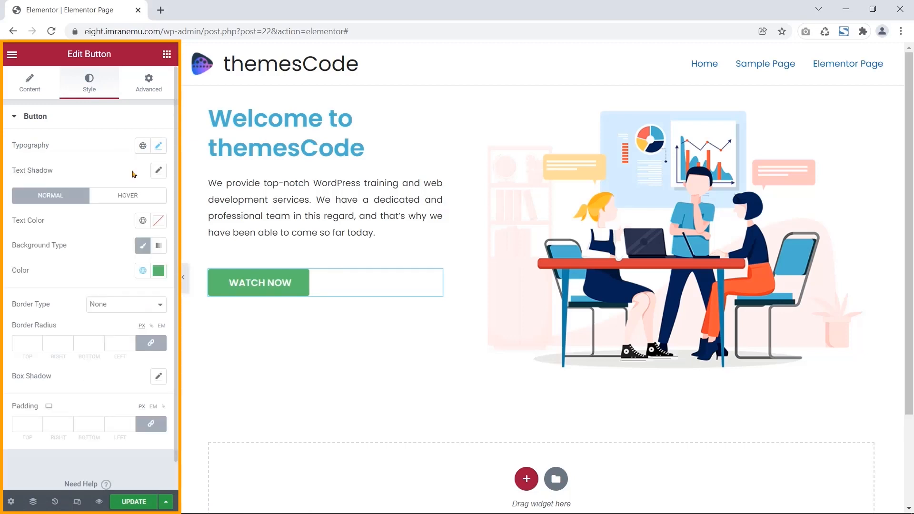
- Give the button a #51aacd background colour
{"action": "left_click_drag", "start_coordinate": [32, 272], "coordinate": [10, 272]}
{"action": "left_click", "coordinate": [158, 271]}
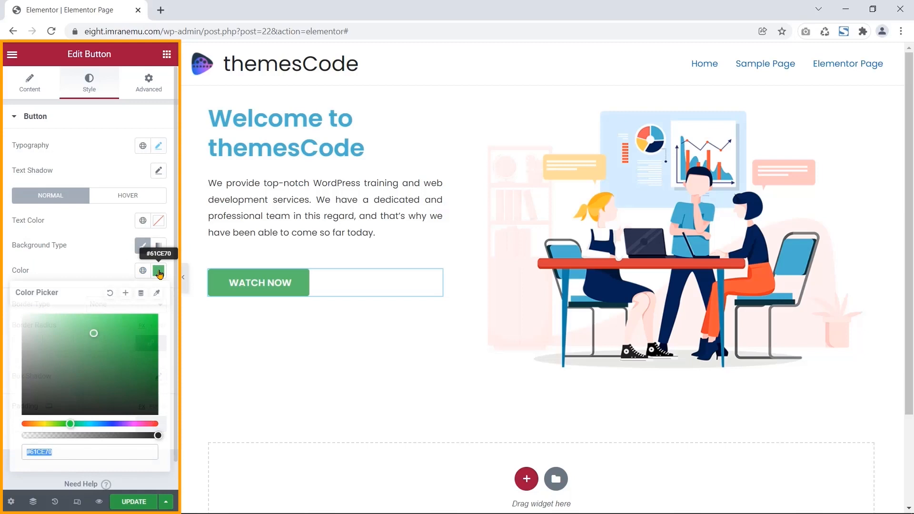
{"action": "left_click", "coordinate": [73, 450]}
{"action": "key", "text": "BackSpace"}
{"action": "key", "text": "BackSpace"}
{"action": "key", "text": "BackSpace"}
{"action": "key", "text": "BackSpace"}
{"action": "key", "text": "BackSpace"}
{"action": "type", "text": "51aacd"}
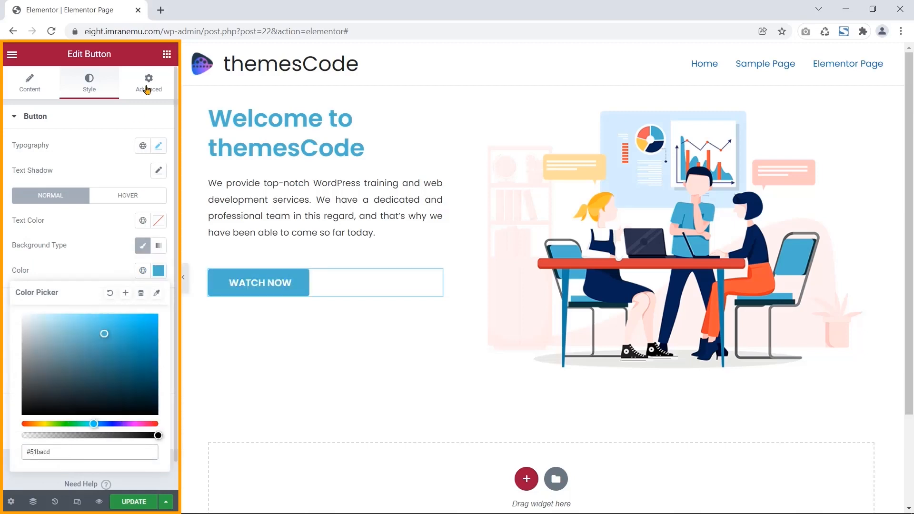
{"action": "left_click", "coordinate": [151, 79]}
{"action": "scroll", "coordinate": [116, 281], "scroll_direction": "down", "scroll_amount": 4}
{"action": "scroll", "coordinate": [81, 347], "scroll_direction": "up", "scroll_amount": 2}
{"action": "scroll", "coordinate": [81, 348], "scroll_direction": "up", "scroll_amount": 2}
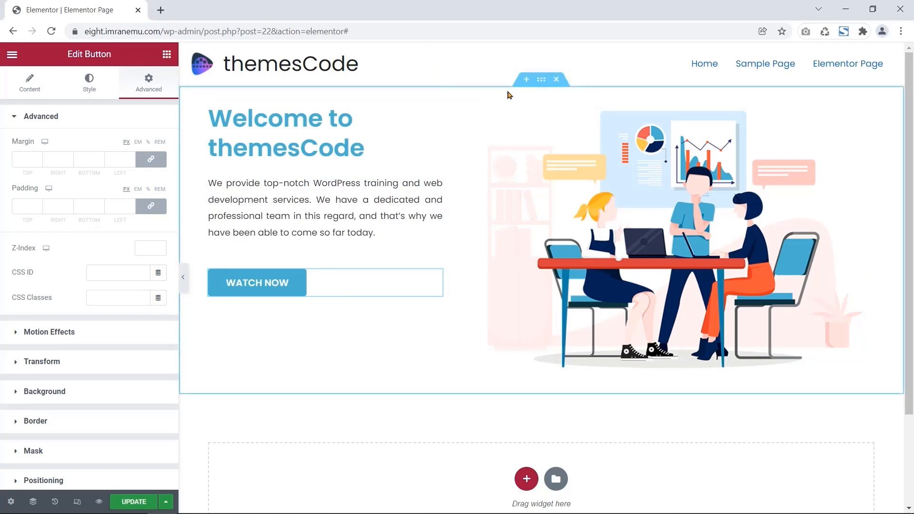
{"action": "left_click", "coordinate": [540, 80]}
{"action": "left_click_drag", "start_coordinate": [65, 53], "coordinate": [119, 55]}
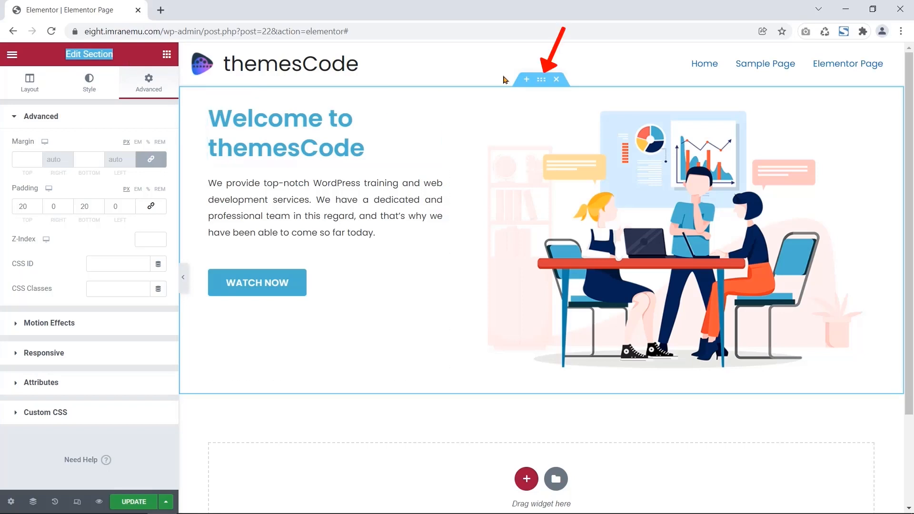
{"action": "right_click", "coordinate": [541, 81]}
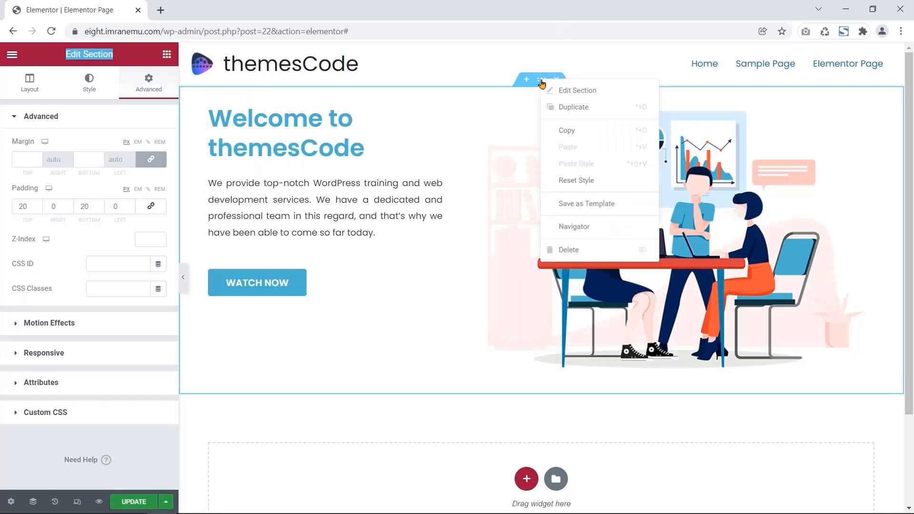
{"action": "left_click", "coordinate": [559, 108]}
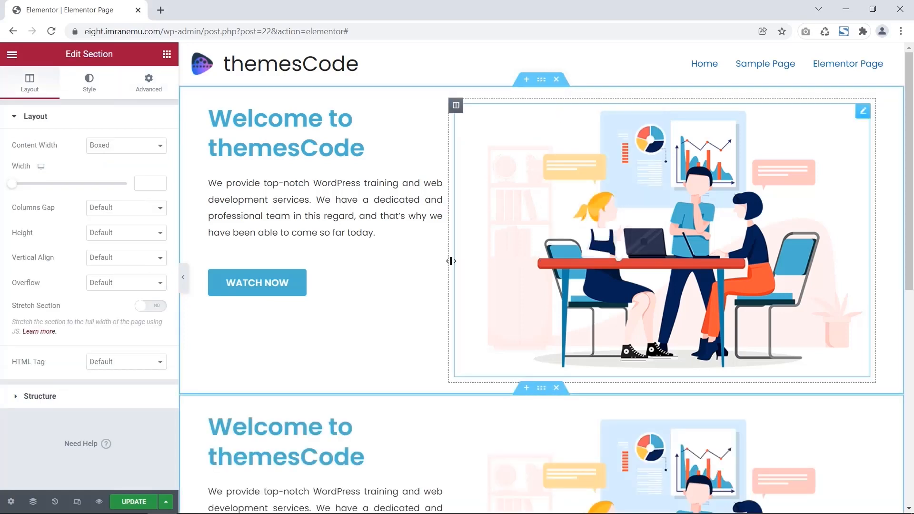
{"action": "scroll", "coordinate": [456, 259], "scroll_direction": "down", "scroll_amount": 1}
{"action": "scroll", "coordinate": [460, 259], "scroll_direction": "down", "scroll_amount": 1}
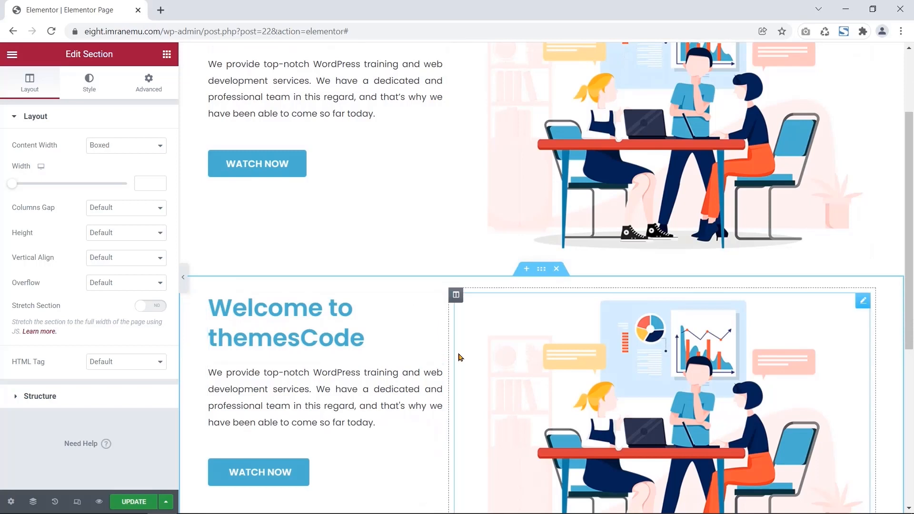
{"action": "scroll", "coordinate": [459, 357], "scroll_direction": "down", "scroll_amount": 3}
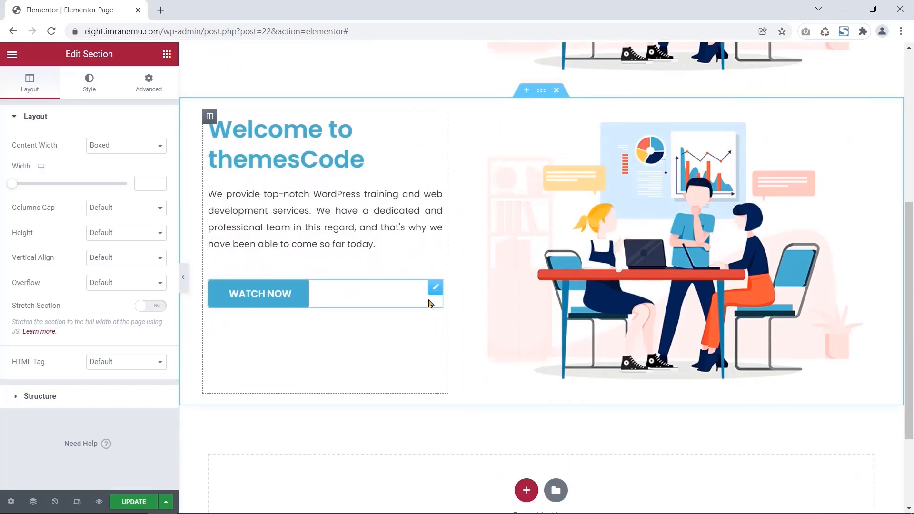
{"action": "scroll", "coordinate": [433, 304], "scroll_direction": "down", "scroll_amount": 1}
{"action": "scroll", "coordinate": [474, 126], "scroll_direction": "up", "scroll_amount": 1}
{"action": "scroll", "coordinate": [453, 174], "scroll_direction": "down", "scroll_amount": 4}
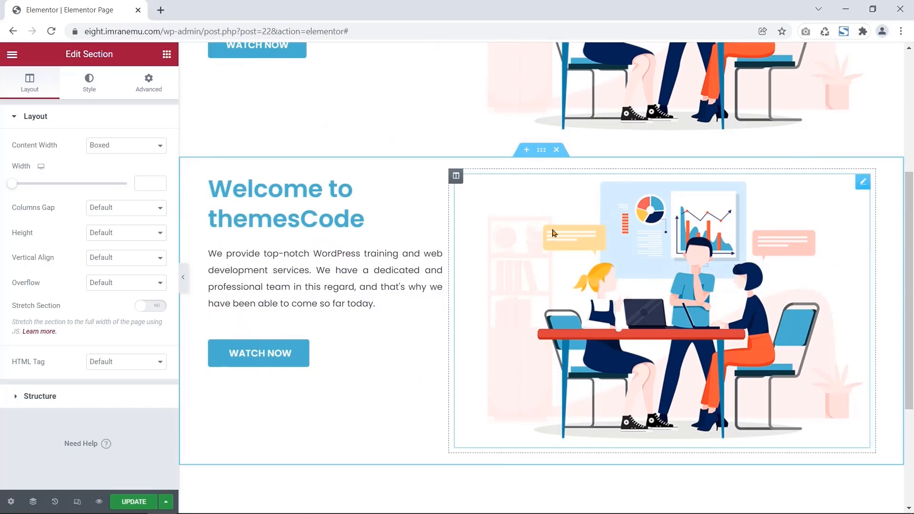
{"action": "left_click", "coordinate": [556, 151]}
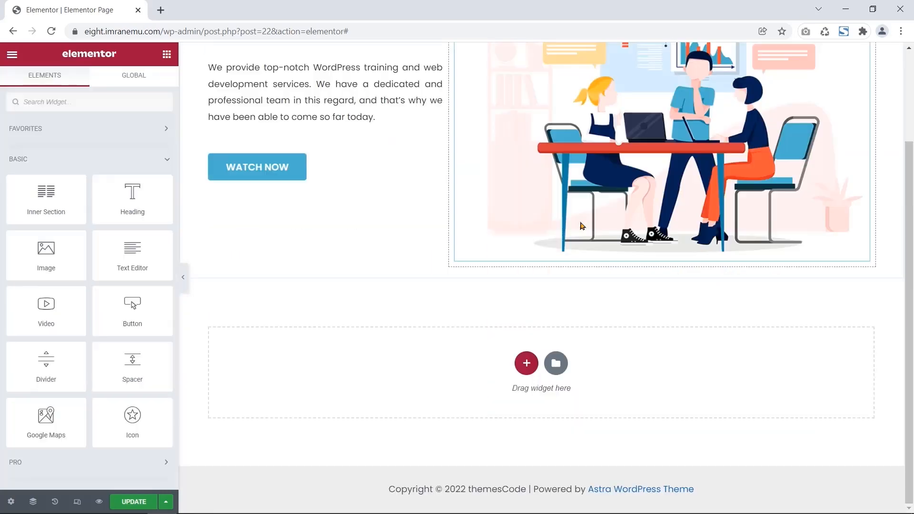
- Open the Elementor template library and browse the available templates
{"action": "scroll", "coordinate": [434, 253], "scroll_direction": "up", "scroll_amount": 2}
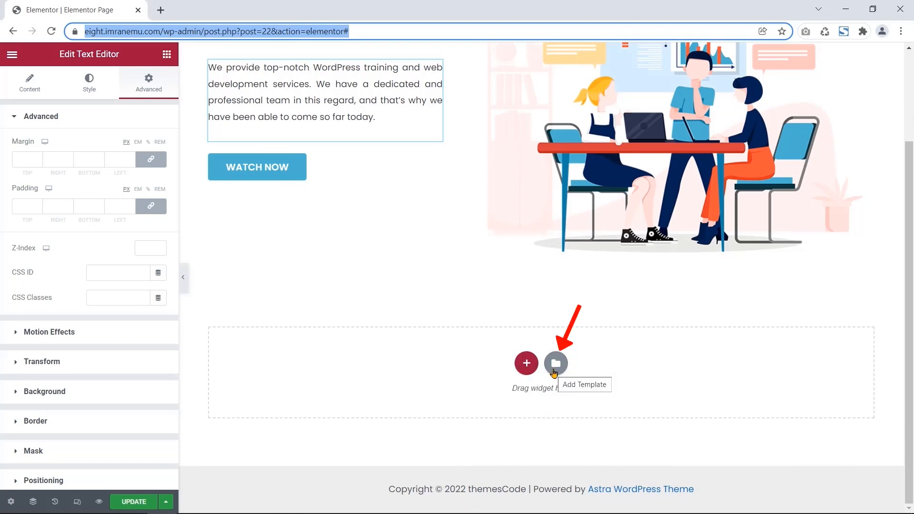
{"action": "left_click", "coordinate": [554, 364]}
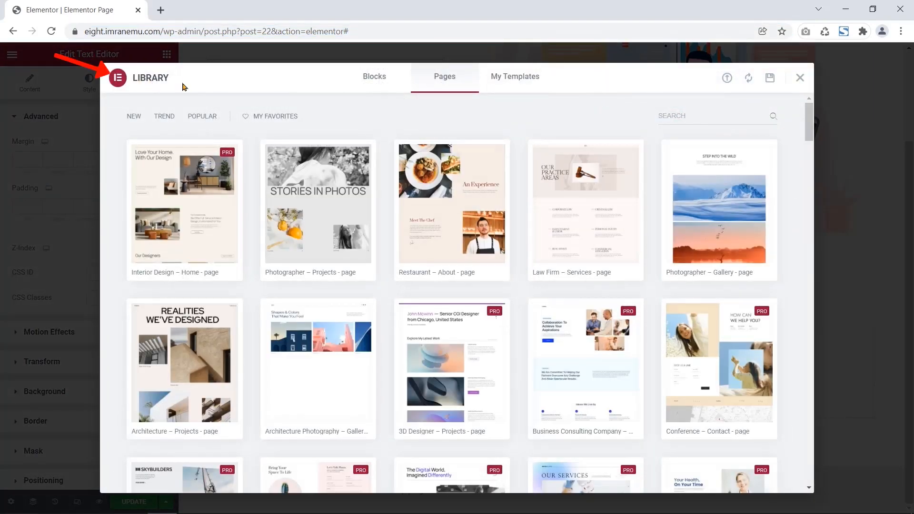
{"action": "left_click_drag", "start_coordinate": [808, 127], "coordinate": [803, 225]}
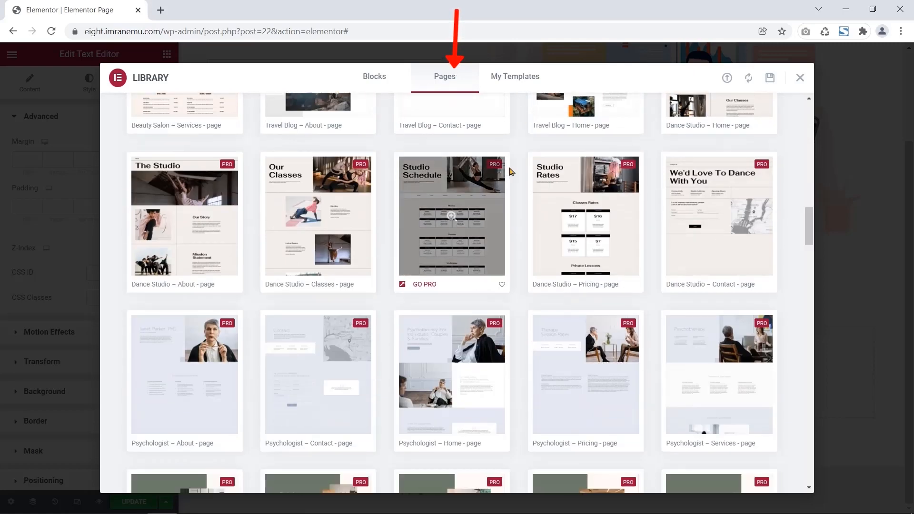
{"action": "scroll", "coordinate": [509, 164], "scroll_direction": "down", "scroll_amount": 5}
{"action": "scroll", "coordinate": [509, 164], "scroll_direction": "down", "scroll_amount": 15}
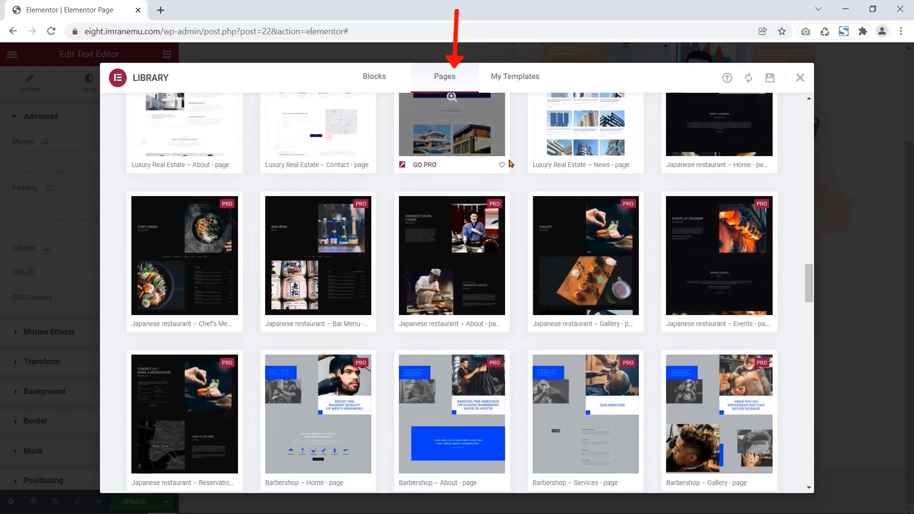
{"action": "scroll", "coordinate": [510, 165], "scroll_direction": "down", "scroll_amount": 15}
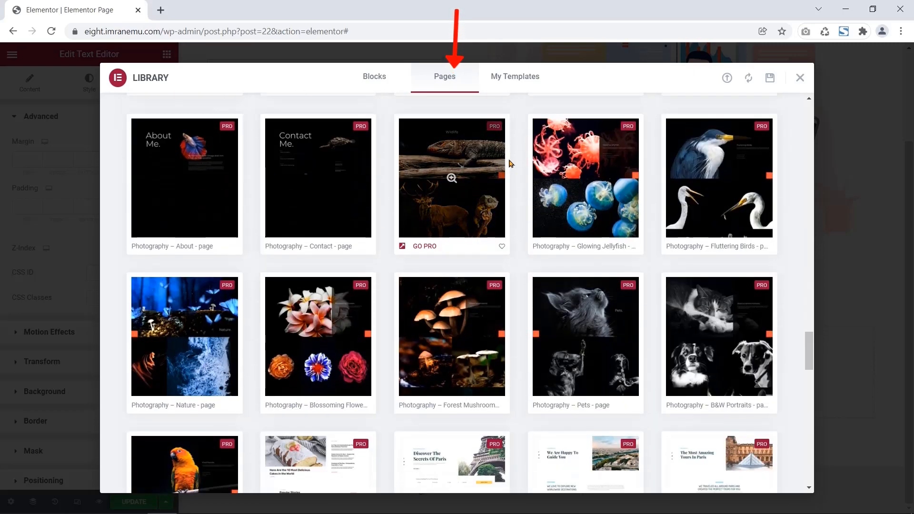
{"action": "scroll", "coordinate": [509, 164], "scroll_direction": "down", "scroll_amount": 10}
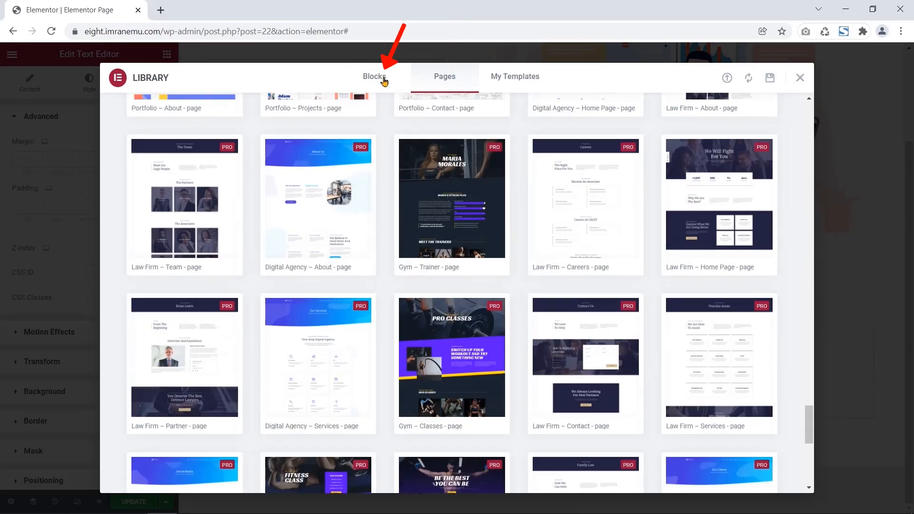
- Filter Blocks to the About category and preview the bicycle About Company block
{"action": "left_click", "coordinate": [384, 78]}
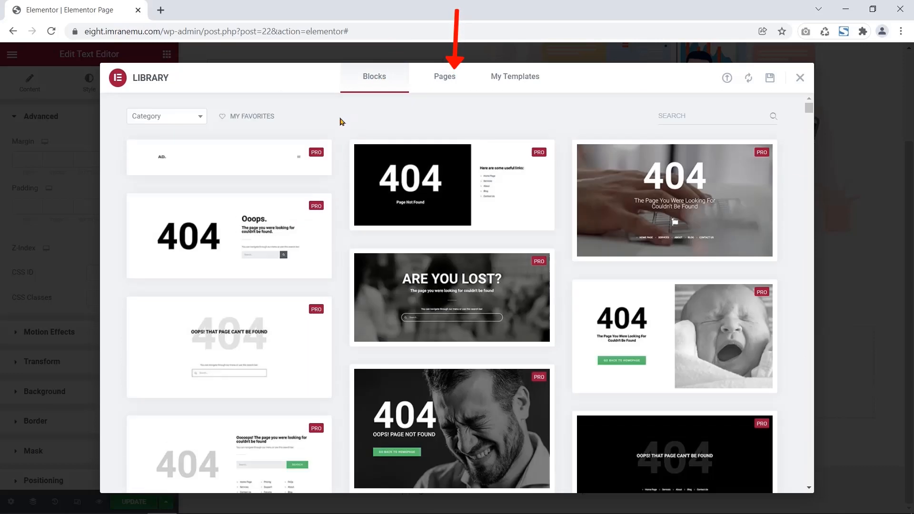
{"action": "left_click", "coordinate": [200, 119]}
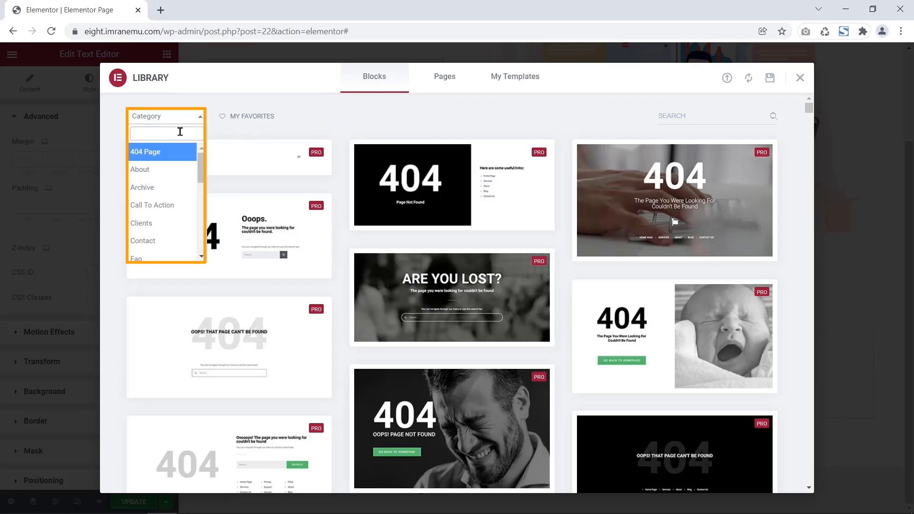
{"action": "scroll", "coordinate": [202, 210], "scroll_direction": "down", "scroll_amount": 5}
{"action": "scroll", "coordinate": [203, 209], "scroll_direction": "down", "scroll_amount": 3}
{"action": "scroll", "coordinate": [162, 172], "scroll_direction": "up", "scroll_amount": 10}
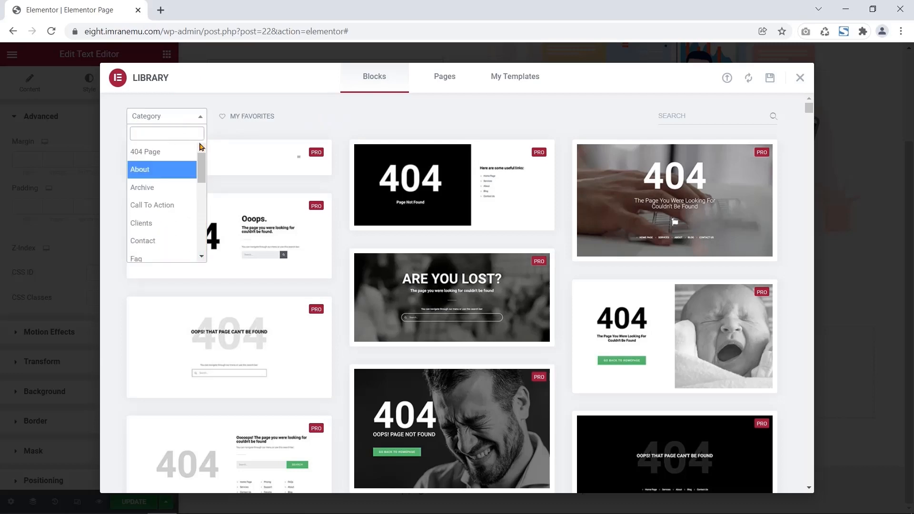
{"action": "left_click", "coordinate": [162, 172]}
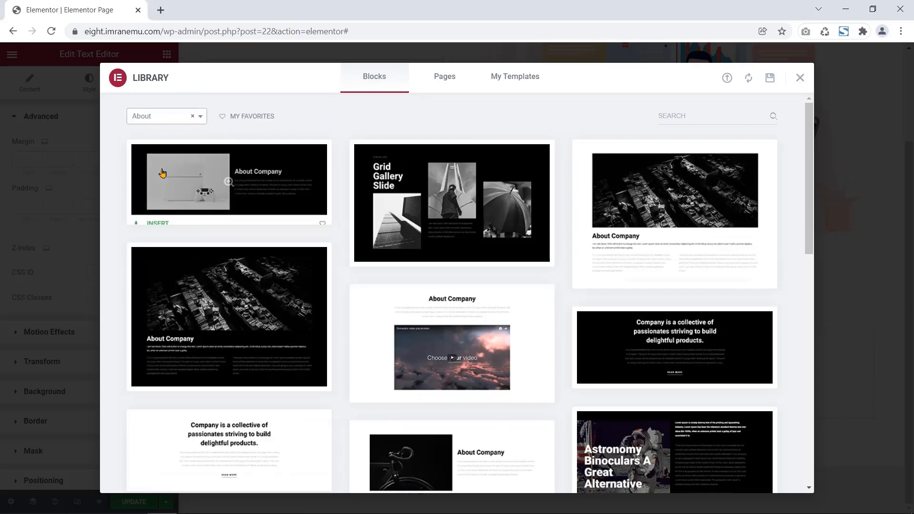
{"action": "scroll", "coordinate": [343, 116], "scroll_direction": "down", "scroll_amount": 3}
{"action": "scroll", "coordinate": [343, 120], "scroll_direction": "down", "scroll_amount": 3}
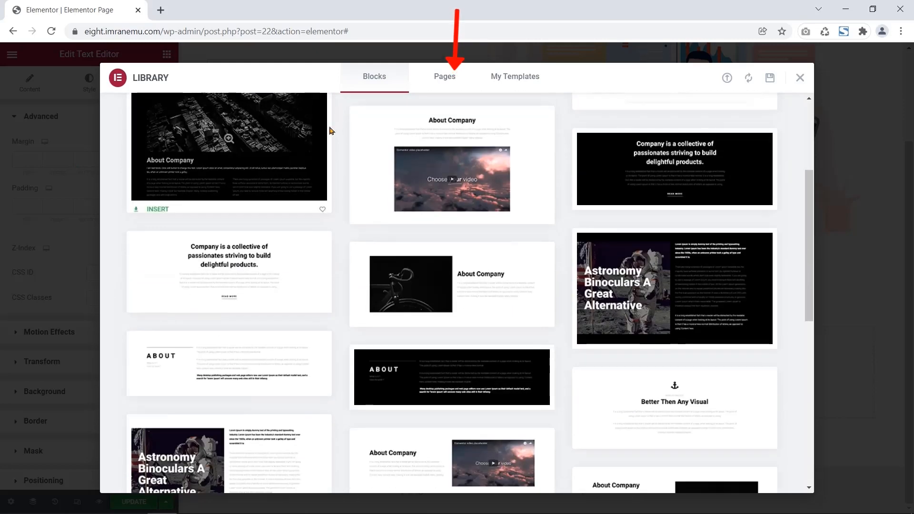
{"action": "mouse_move", "coordinate": [436, 167]}
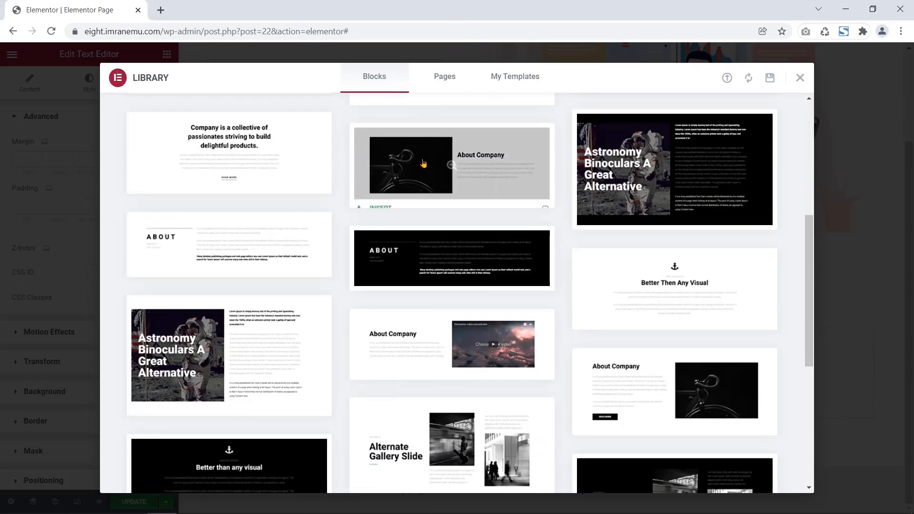
{"action": "left_click", "coordinate": [397, 190]}
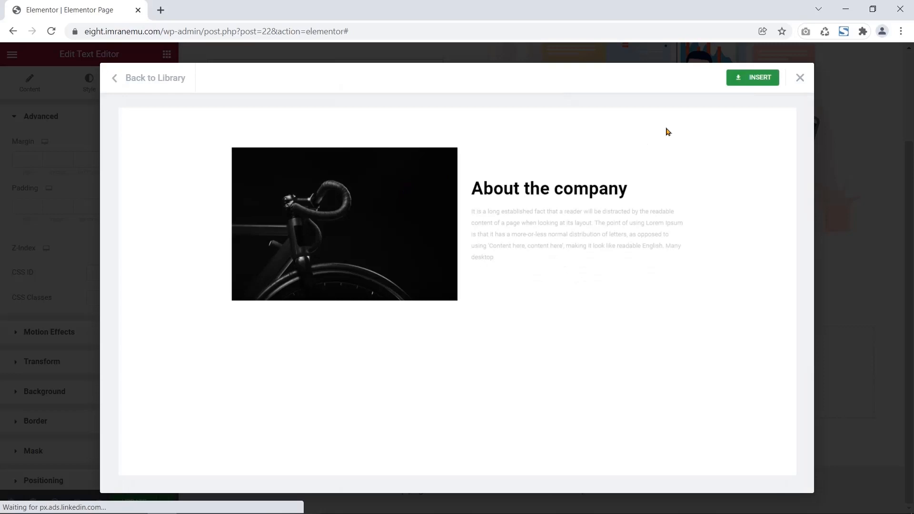
- Insert the previewed About Company block, connecting to the template library when prompted
{"action": "left_click", "coordinate": [746, 82]}
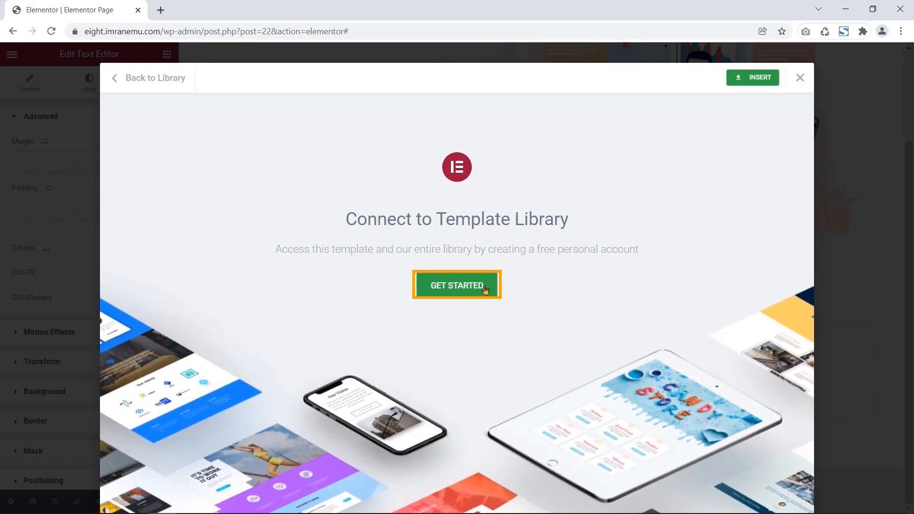
{"action": "left_click", "coordinate": [456, 292]}
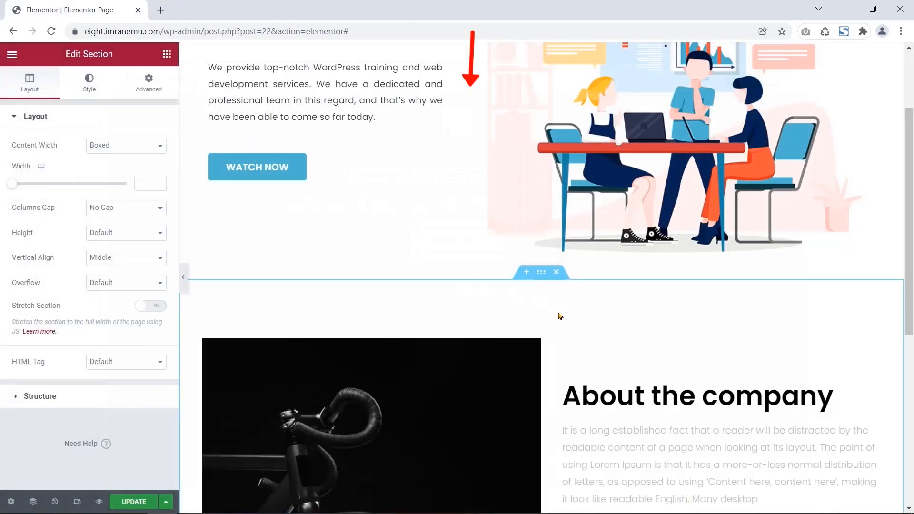
{"action": "scroll", "coordinate": [556, 315], "scroll_direction": "down", "scroll_amount": 2}
{"action": "scroll", "coordinate": [549, 318], "scroll_direction": "down", "scroll_amount": 1}
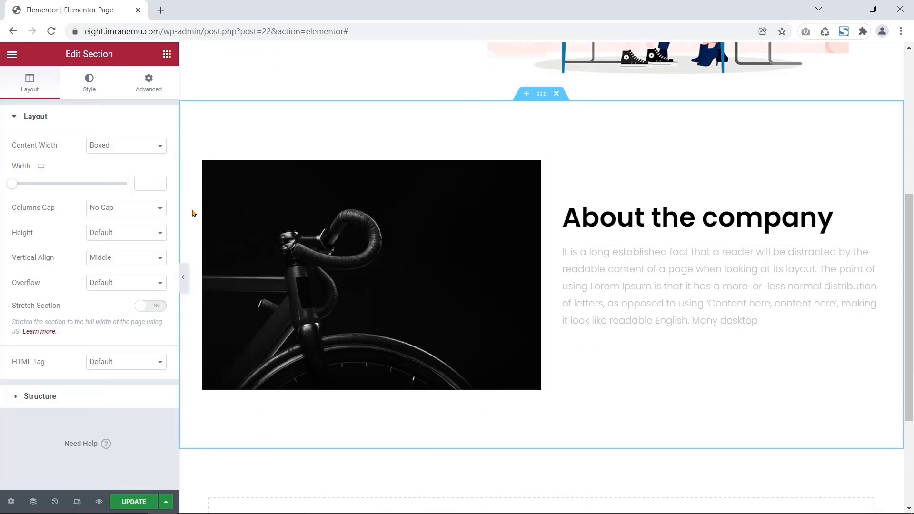
{"action": "left_click", "coordinate": [87, 91]}
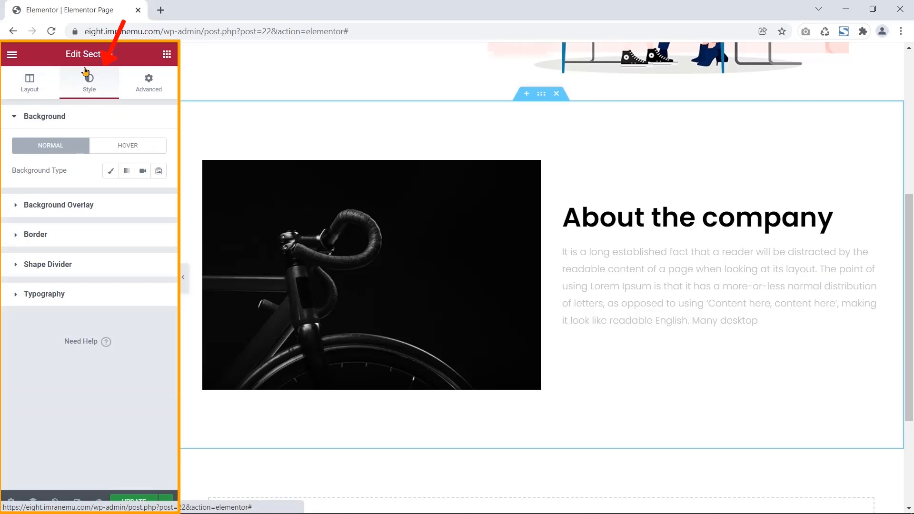
- Set the About section's Classic background colour to a pale, semi-transparent pink
{"action": "left_click_drag", "start_coordinate": [86, 71], "coordinate": [110, 67]}
{"action": "left_click", "coordinate": [116, 64]}
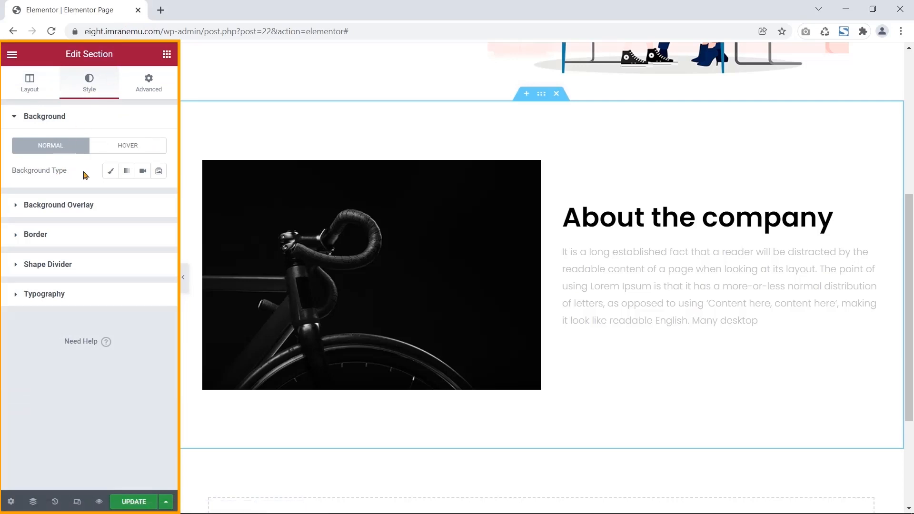
{"action": "left_click", "coordinate": [110, 172]}
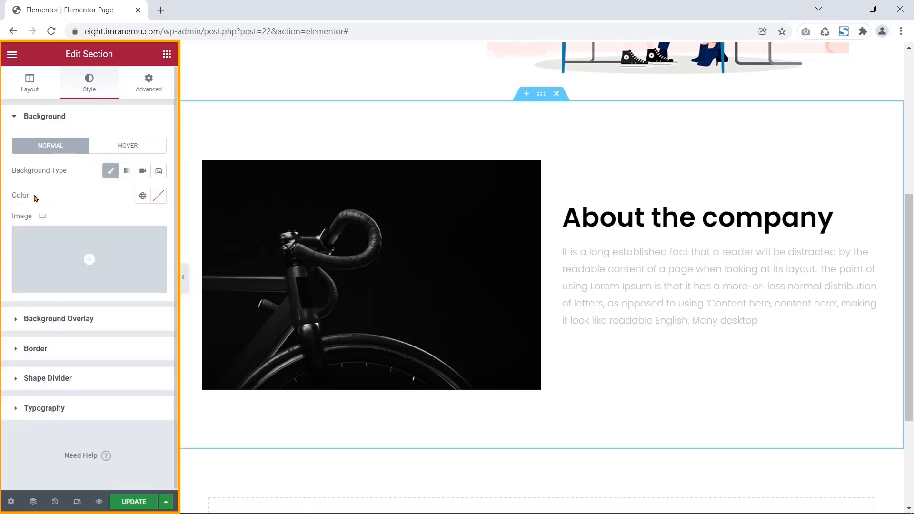
{"action": "double_click", "coordinate": [17, 217]}
{"action": "left_click_drag", "start_coordinate": [30, 196], "coordinate": [23, 199]}
{"action": "left_click", "coordinate": [157, 195]}
{"action": "left_click", "coordinate": [95, 317]}
{"action": "mouse_move", "coordinate": [106, 321]}
{"action": "left_mouse_down"}
{"action": "mouse_move", "coordinate": [73, 336]}
{"action": "mouse_move", "coordinate": [129, 328]}
{"action": "left_mouse_up"}
{"action": "left_click_drag", "start_coordinate": [157, 360], "coordinate": [89, 360]}
{"action": "left_click_drag", "start_coordinate": [25, 348], "coordinate": [67, 348]}
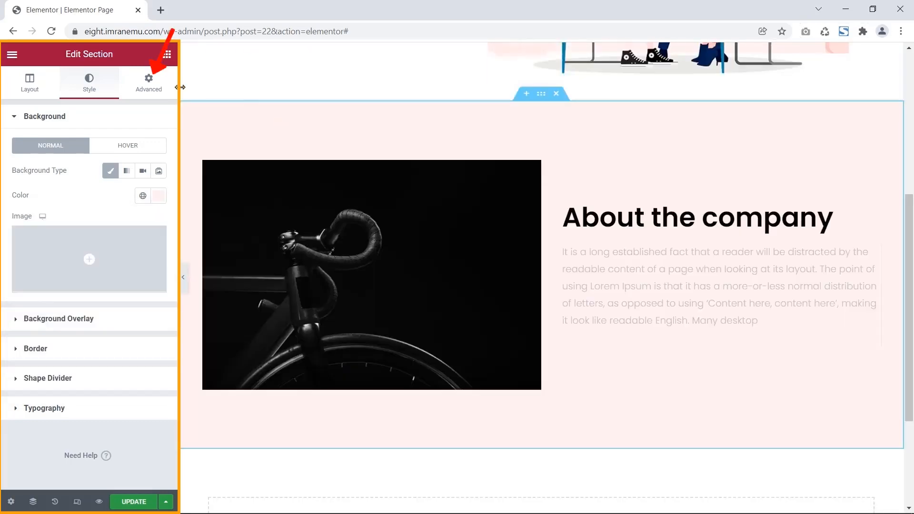
{"action": "left_click", "coordinate": [148, 87]}
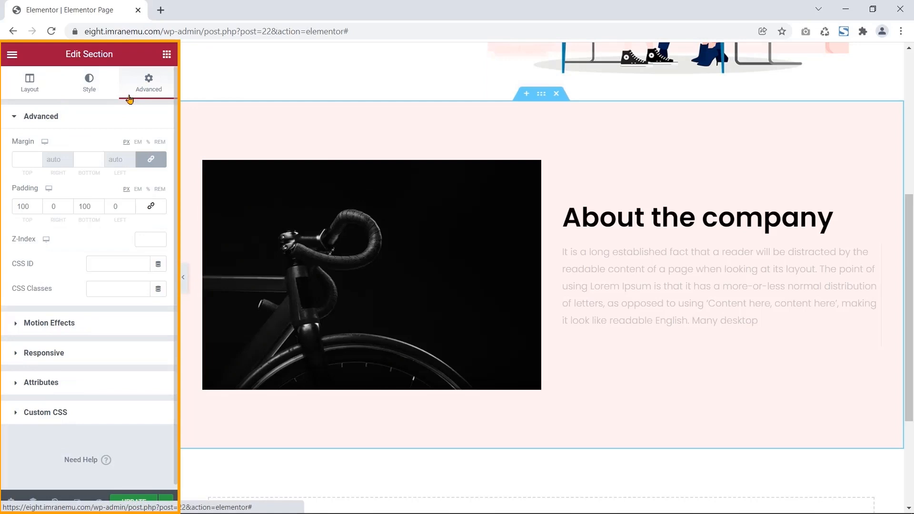
{"action": "double_click", "coordinate": [35, 141]}
{"action": "left_click_drag", "start_coordinate": [15, 190], "coordinate": [41, 192]}
{"action": "left_click", "coordinate": [7, 203]}
{"action": "left_click", "coordinate": [86, 322]}
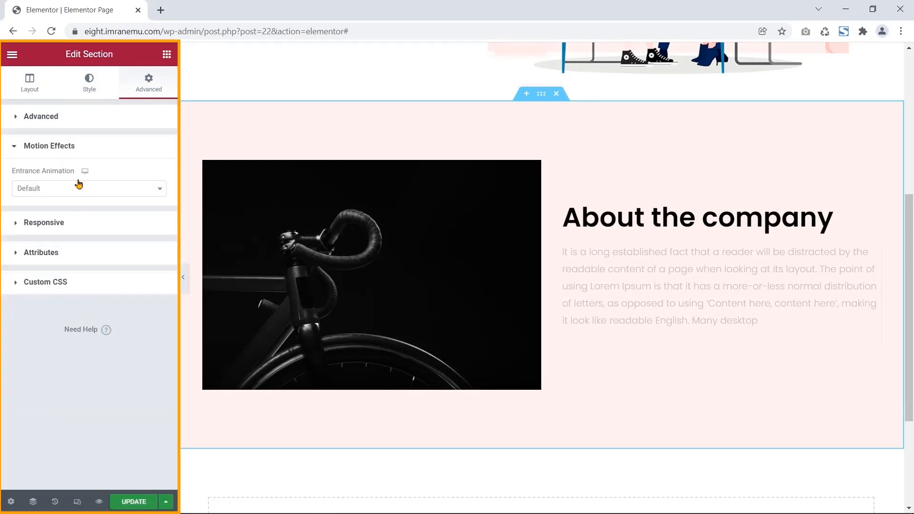
{"action": "left_click", "coordinate": [62, 218]}
{"action": "left_click", "coordinate": [56, 175]}
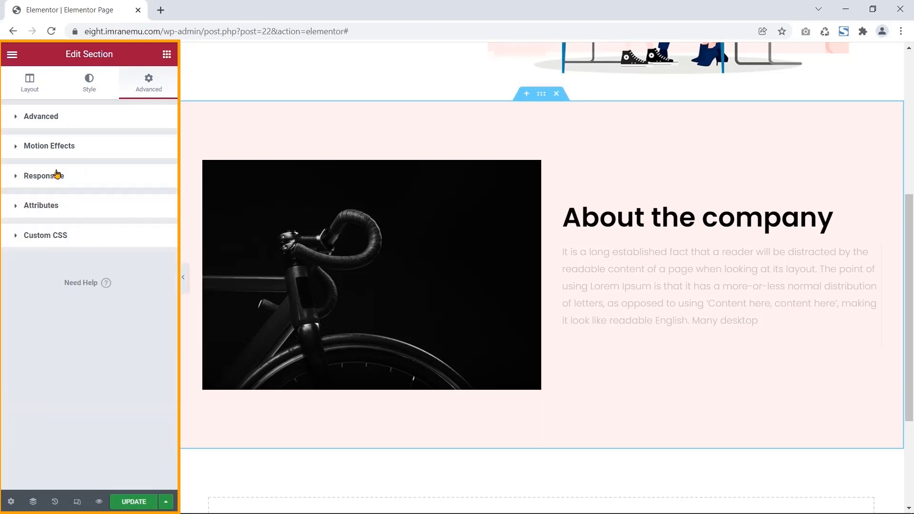
{"action": "left_click", "coordinate": [53, 117]}
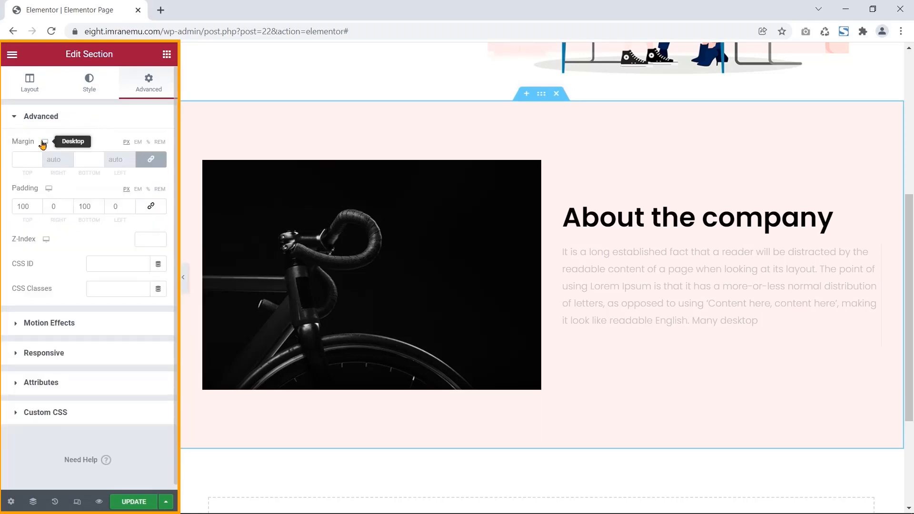
{"action": "left_click", "coordinate": [45, 155]}
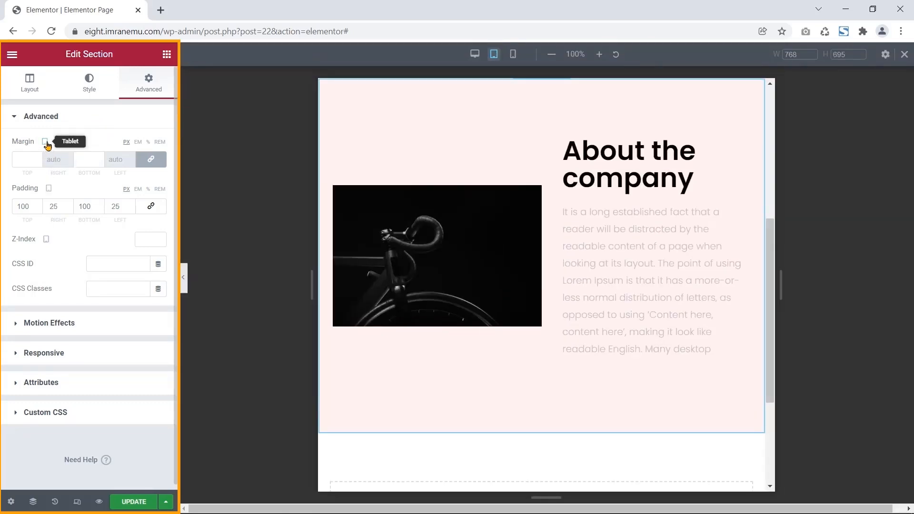
{"action": "left_click", "coordinate": [512, 54]}
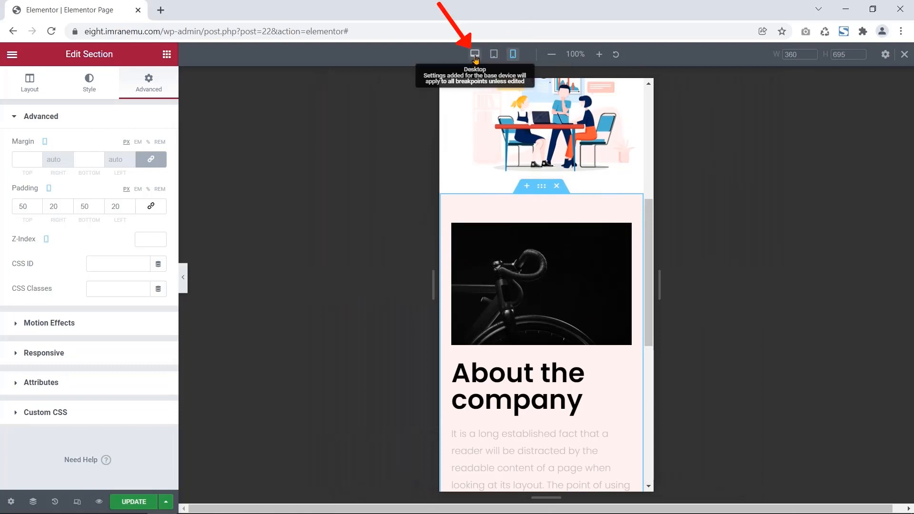
{"action": "left_click", "coordinate": [475, 54]}
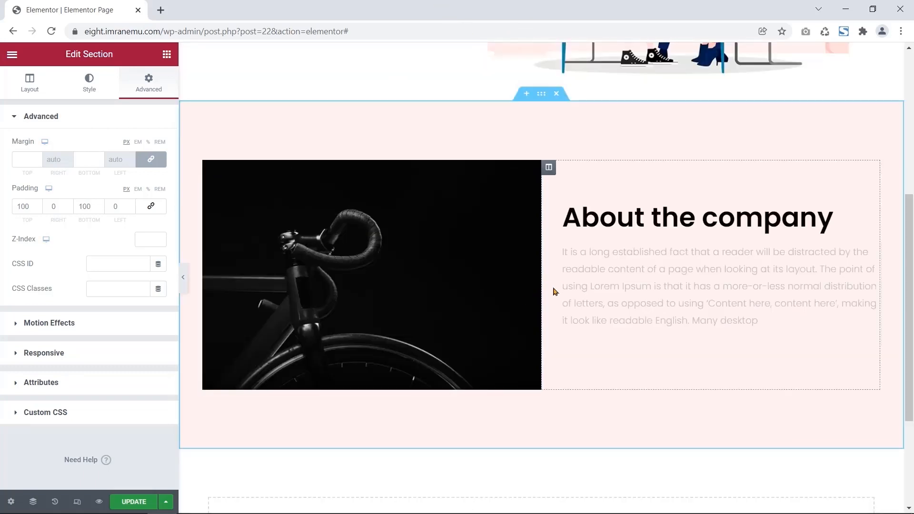
- Upload about us.jpg and use it in place of the bicycle image
{"action": "left_click", "coordinate": [343, 258]}
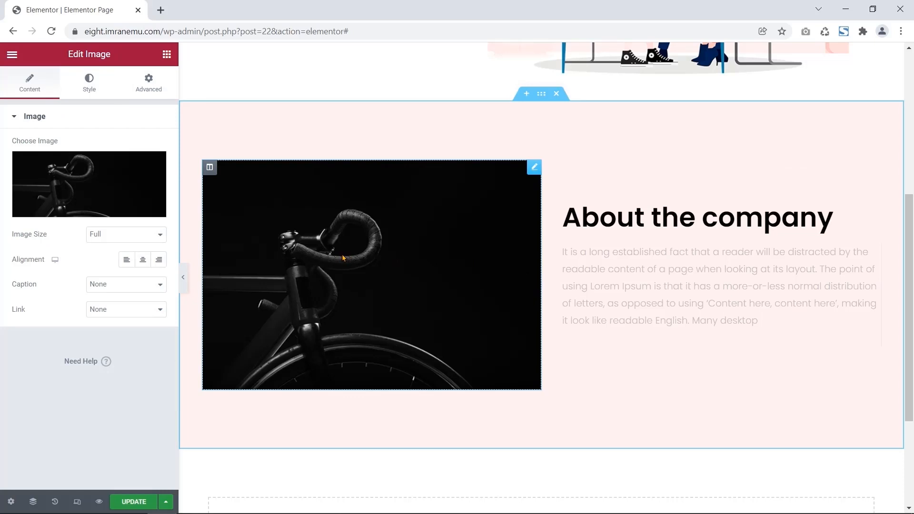
{"action": "mouse_move", "coordinate": [95, 210]}
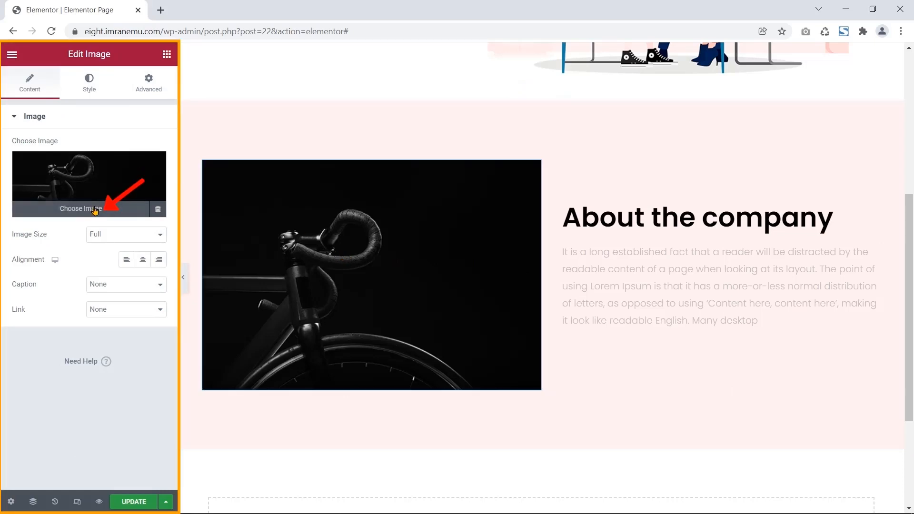
{"action": "left_click", "coordinate": [96, 212]}
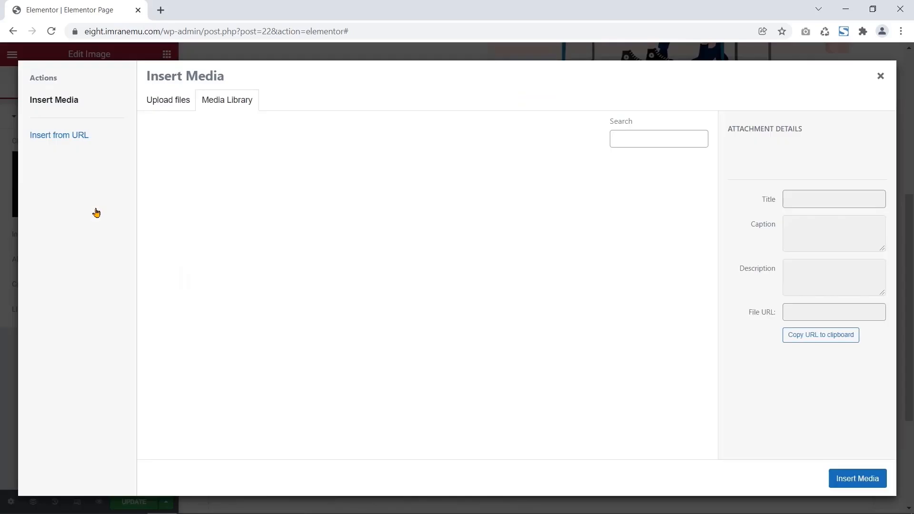
{"action": "left_click", "coordinate": [179, 106]}
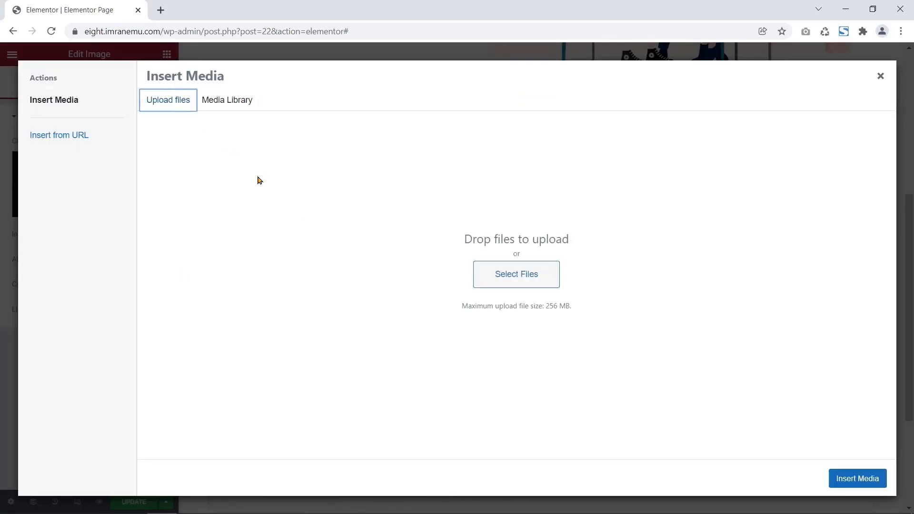
{"action": "left_click", "coordinate": [481, 284]}
{"action": "left_click", "coordinate": [268, 157]}
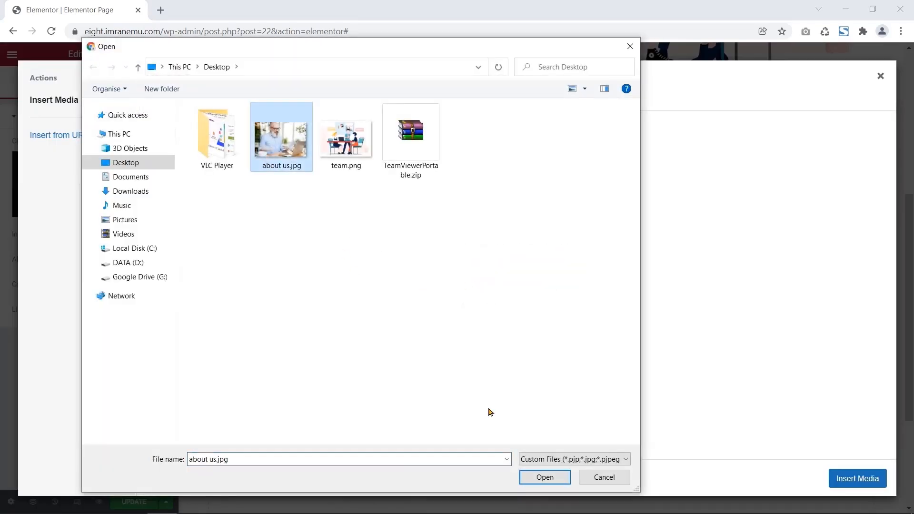
{"action": "left_click", "coordinate": [554, 480]}
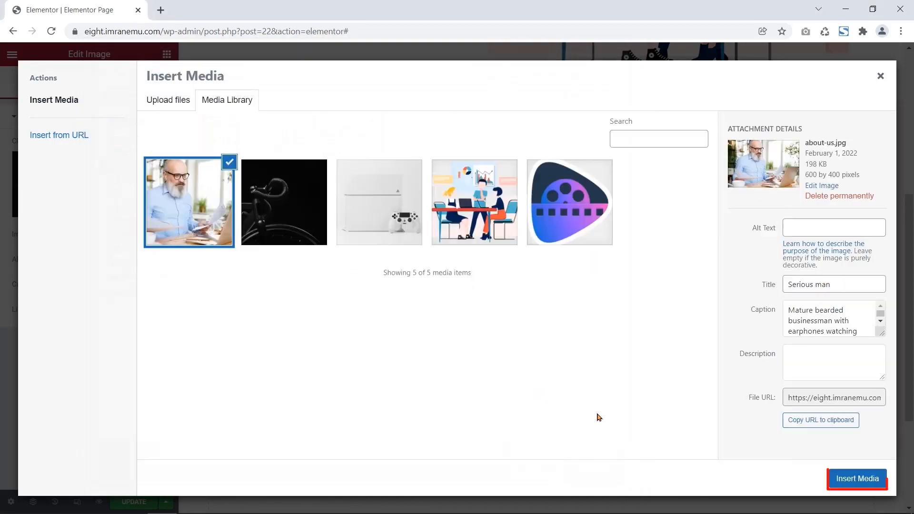
{"action": "left_click", "coordinate": [855, 482]}
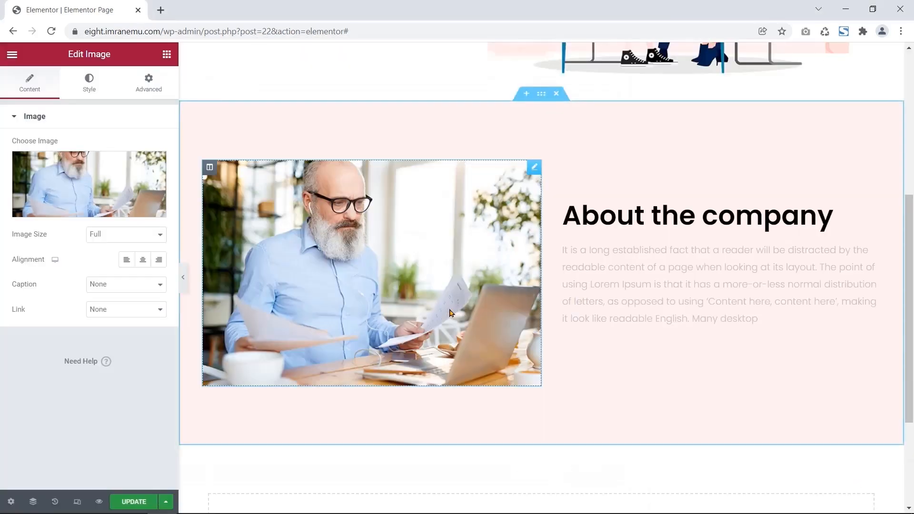
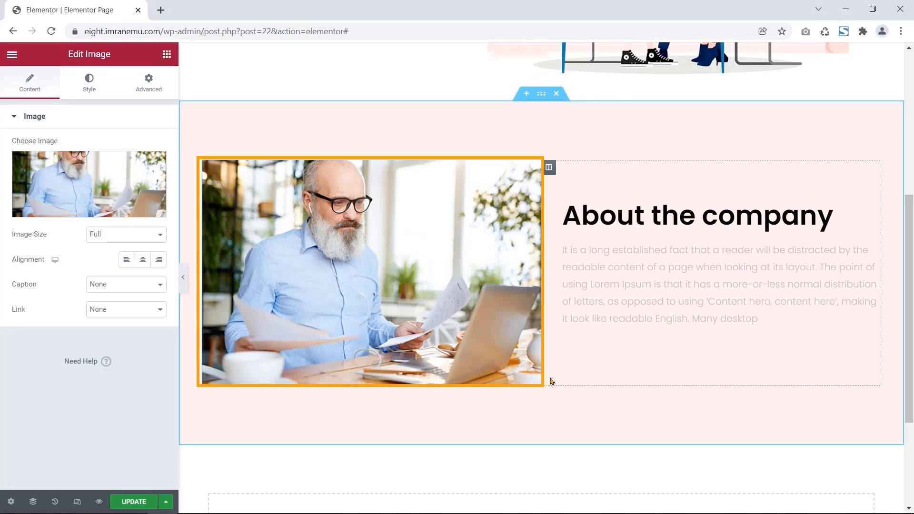
- Select the 'About the company' heading beside the photo to edit it
{"action": "left_click", "coordinate": [640, 221]}
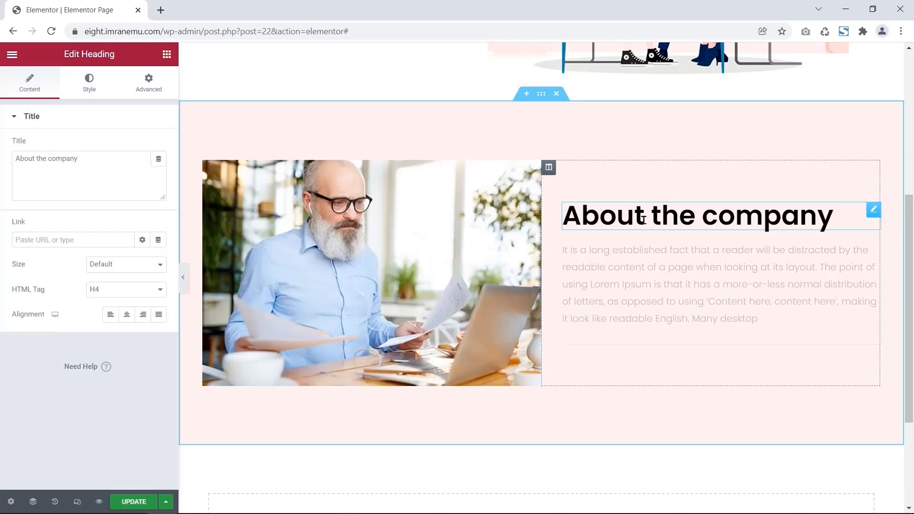
- Set the About the company heading's HTML tag to H1
{"action": "left_click_drag", "start_coordinate": [64, 54], "coordinate": [127, 63]}
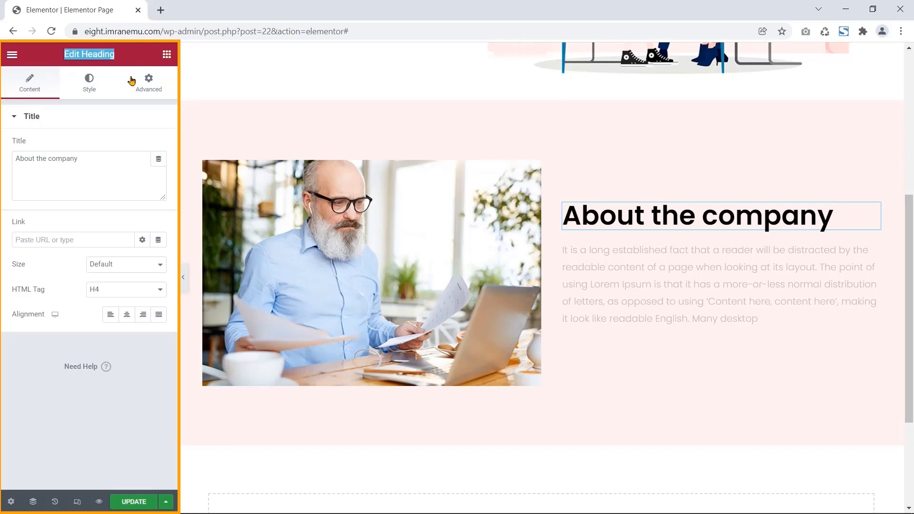
{"action": "triple_click", "coordinate": [23, 295]}
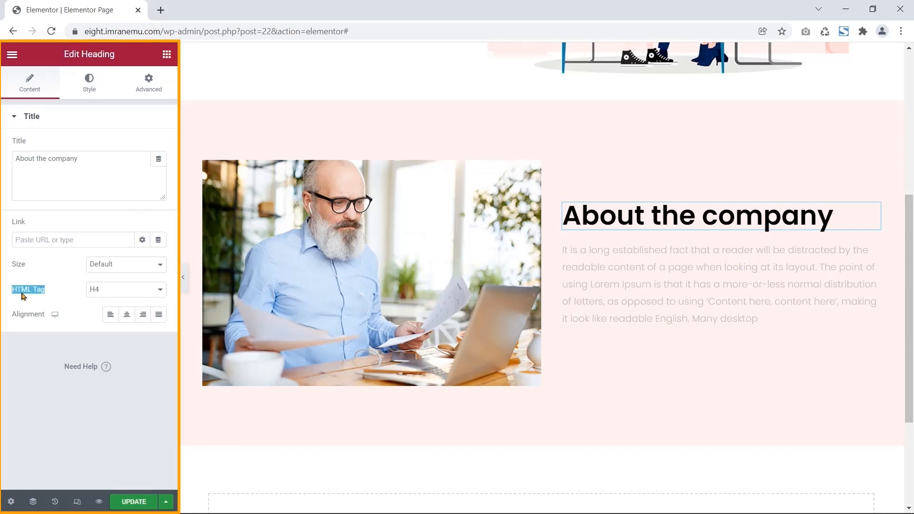
{"action": "left_click", "coordinate": [138, 290]}
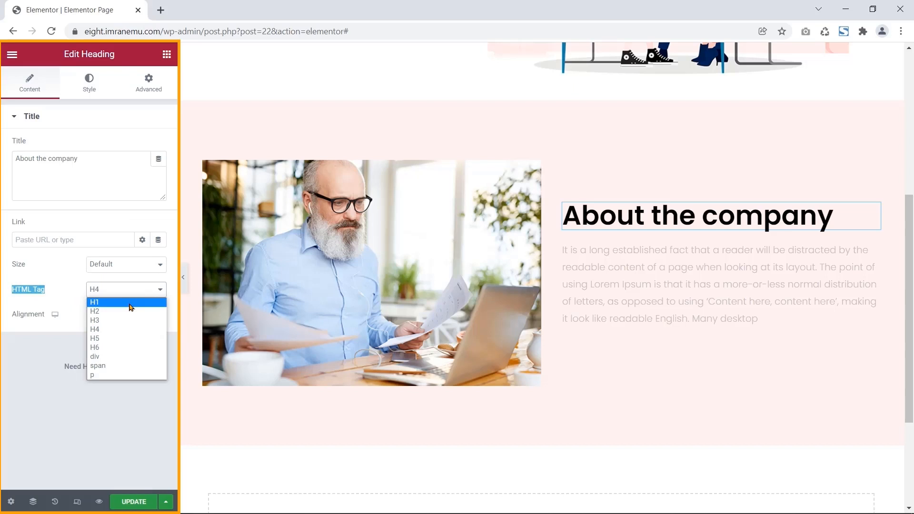
{"action": "left_click", "coordinate": [130, 304]}
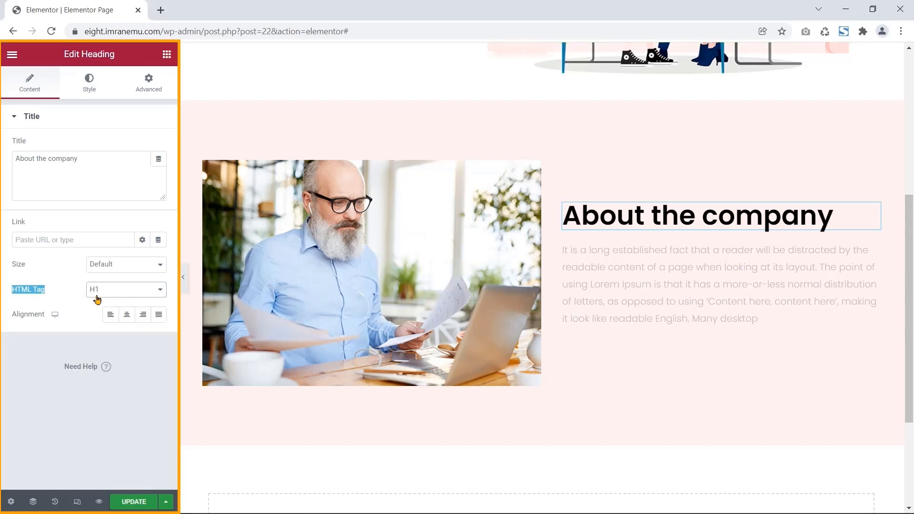
- Style the heading with blue text colour and the Poppins font family
{"action": "left_click", "coordinate": [87, 90]}
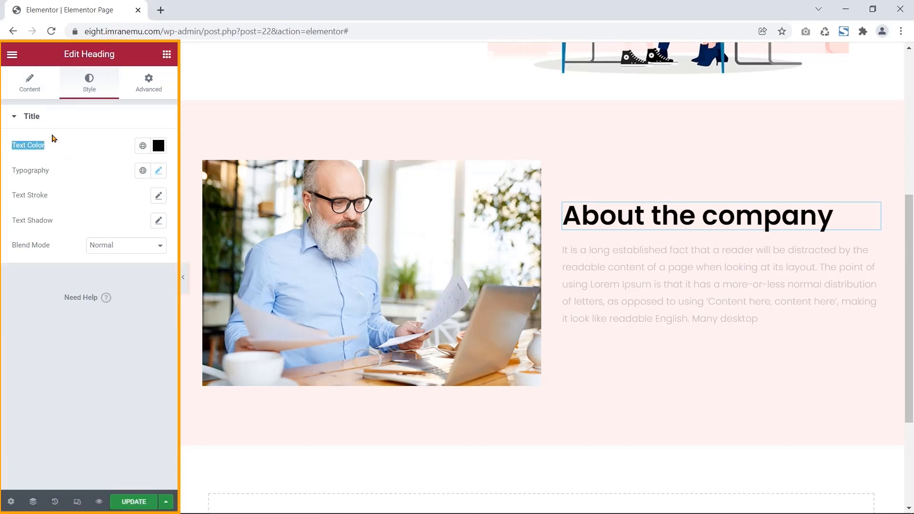
{"action": "left_click", "coordinate": [158, 145]}
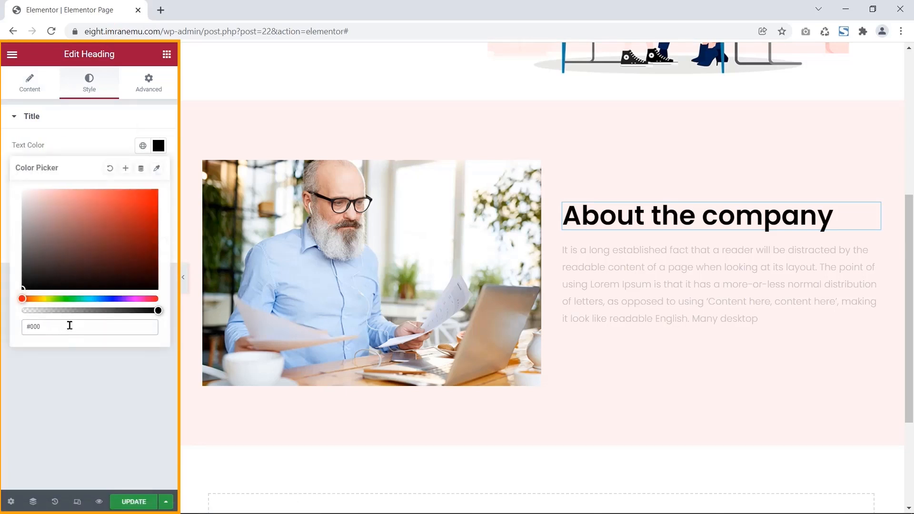
{"action": "type", "text": "#3434"}
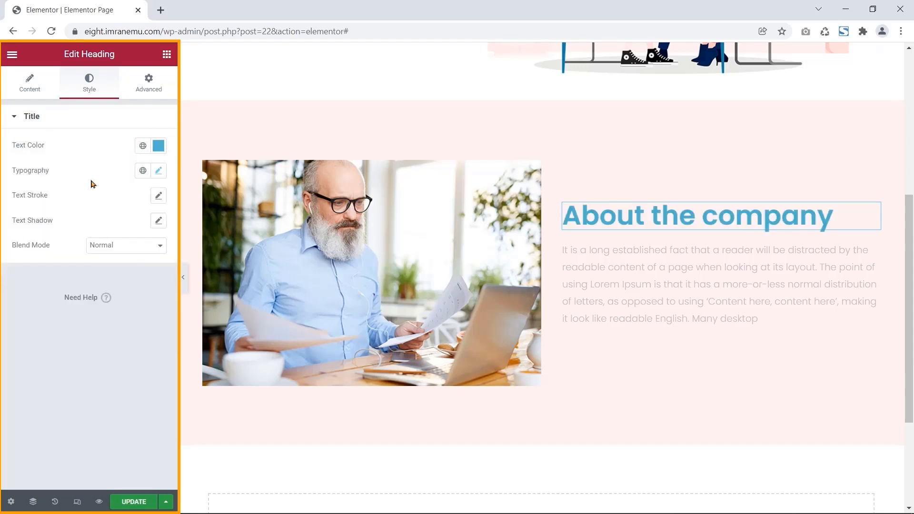
{"action": "left_click", "coordinate": [159, 172]}
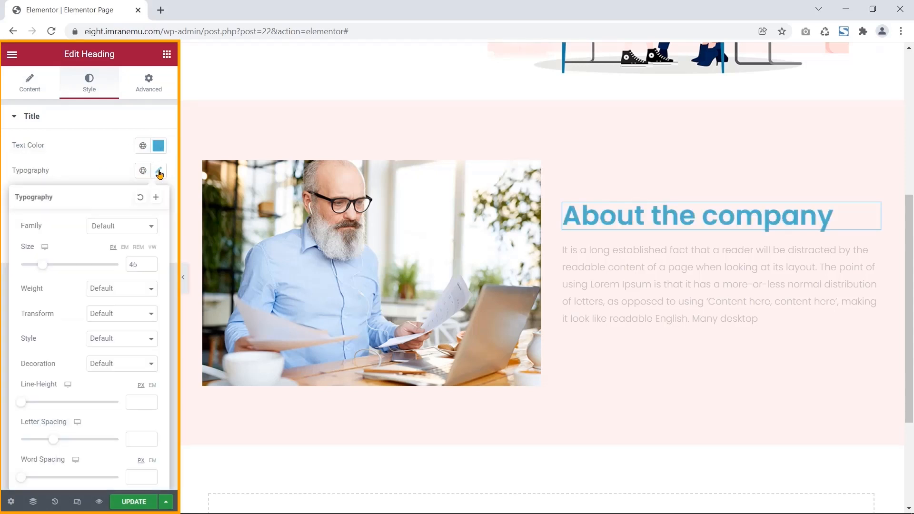
{"action": "left_click", "coordinate": [149, 231]}
{"action": "type", "text": "poppins"}
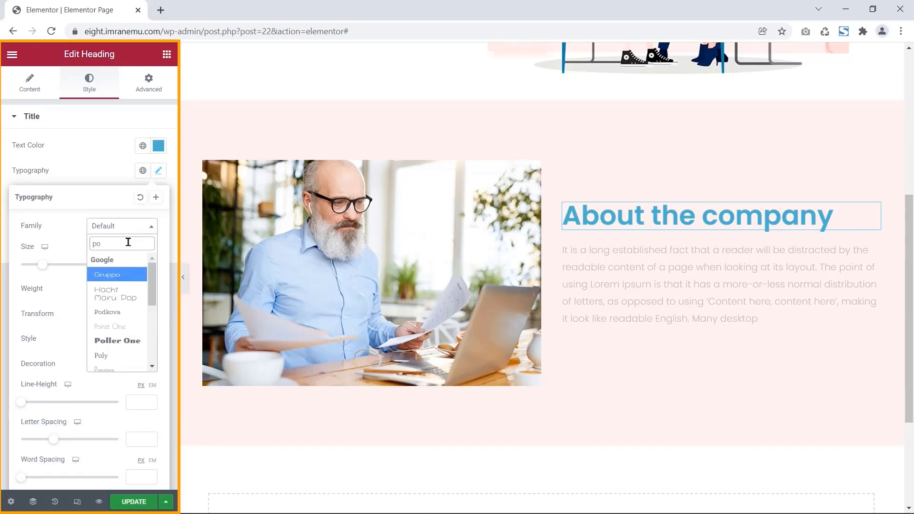
{"action": "left_click", "coordinate": [121, 274]}
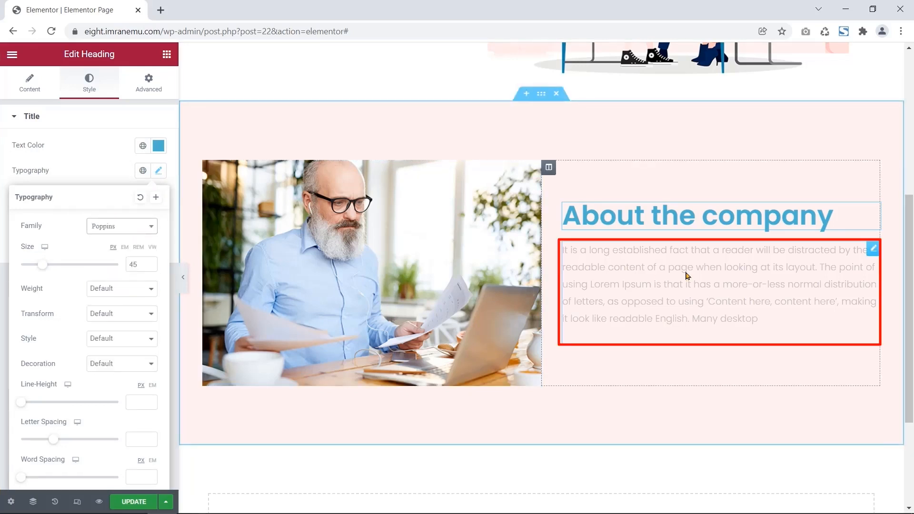
- Justify the paragraph text under the heading
{"action": "left_click", "coordinate": [694, 287]}
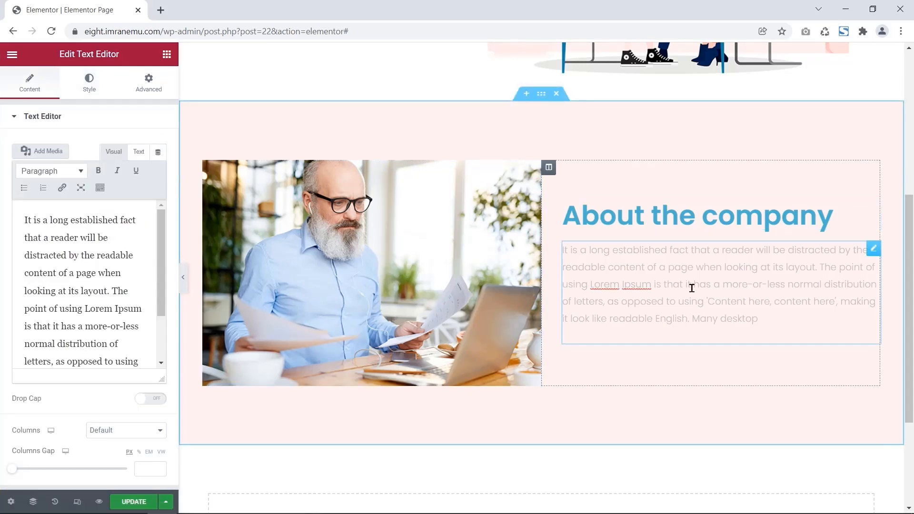
{"action": "left_click", "coordinate": [89, 85]}
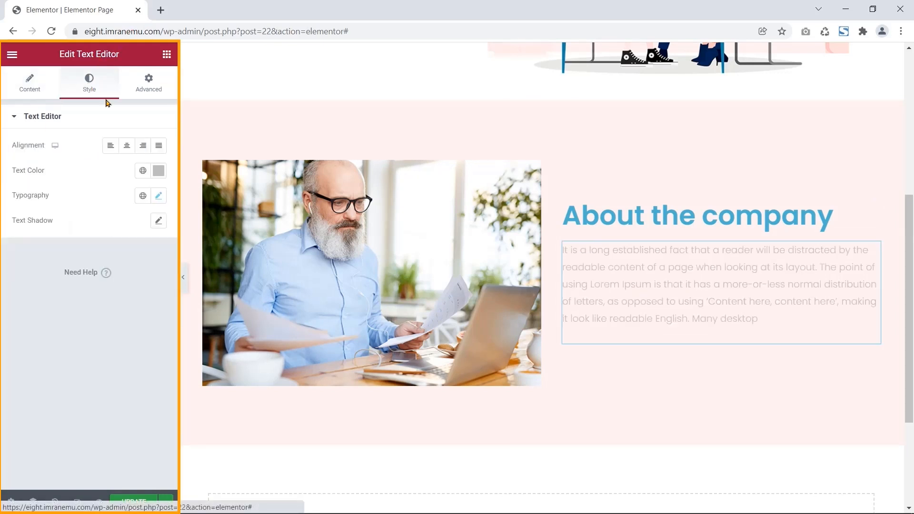
{"action": "left_click_drag", "start_coordinate": [47, 146], "coordinate": [29, 148]}
{"action": "left_click", "coordinate": [158, 145]}
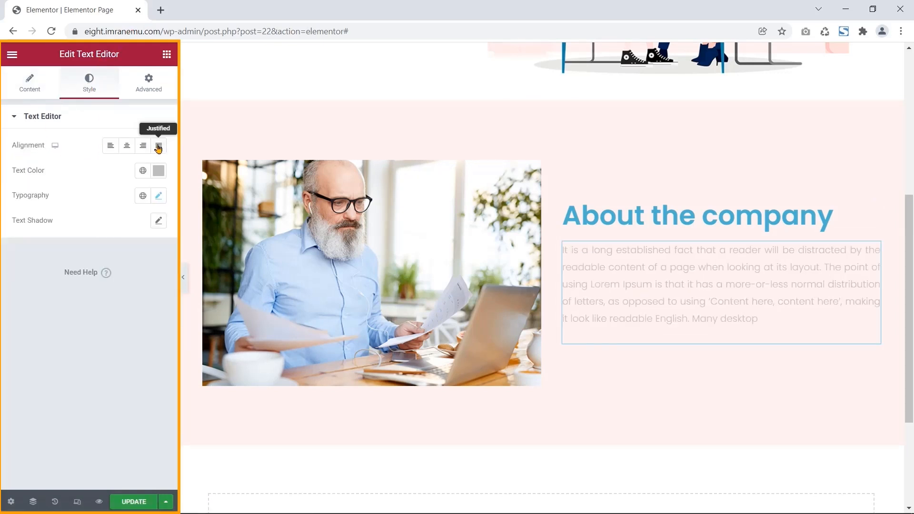
- Change the paragraph text colour to #343434
{"action": "left_click_drag", "start_coordinate": [14, 175], "coordinate": [44, 172]}
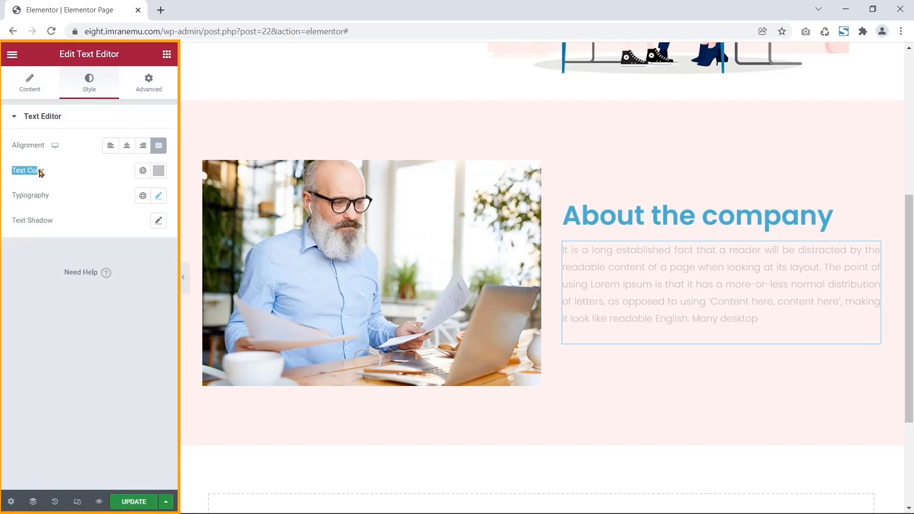
{"action": "left_click", "coordinate": [159, 170]}
{"action": "left_click", "coordinate": [77, 351]}
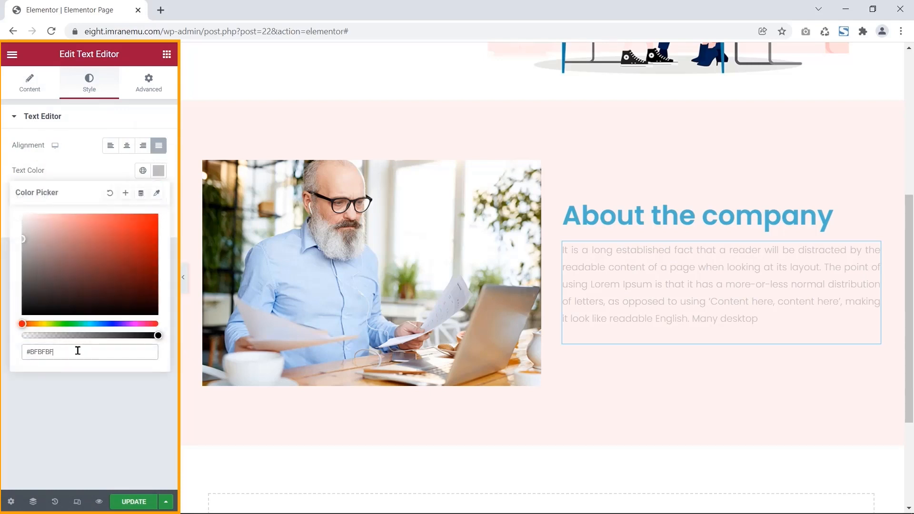
{"action": "key", "text": "BackSpace"}
{"action": "key", "text": "BackSpace"}
{"action": "key", "text": "BackSpace"}
{"action": "type", "text": "343434"}
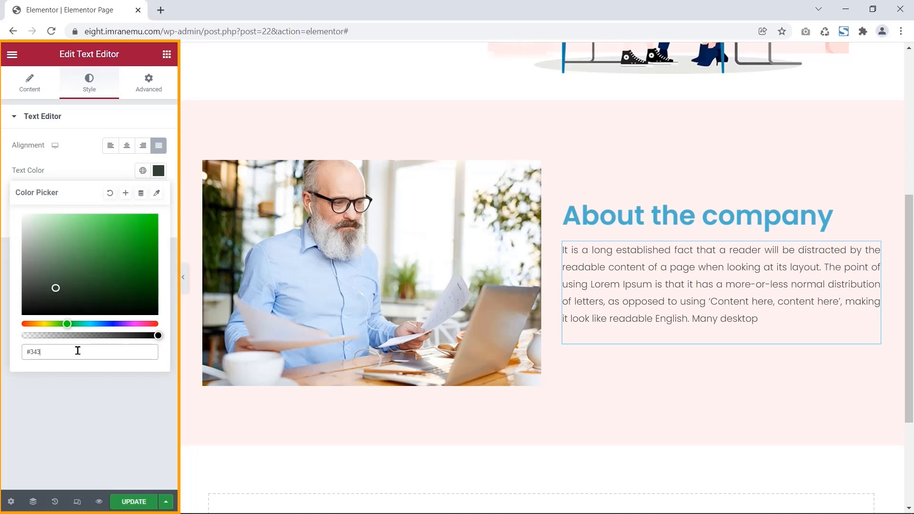
{"action": "left_click", "coordinate": [69, 164]}
- Set the paragraph's typography font family to Poppins
{"action": "left_click", "coordinate": [158, 195]}
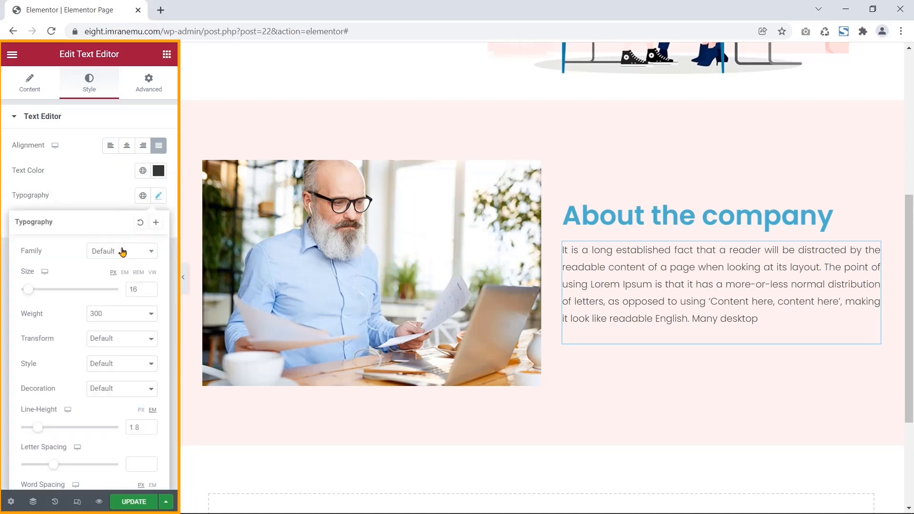
{"action": "left_click", "coordinate": [122, 251]}
{"action": "type", "text": "pop"}
{"action": "key", "text": "Down"}
{"action": "key", "text": "Return"}
{"action": "left_click", "coordinate": [119, 203]}
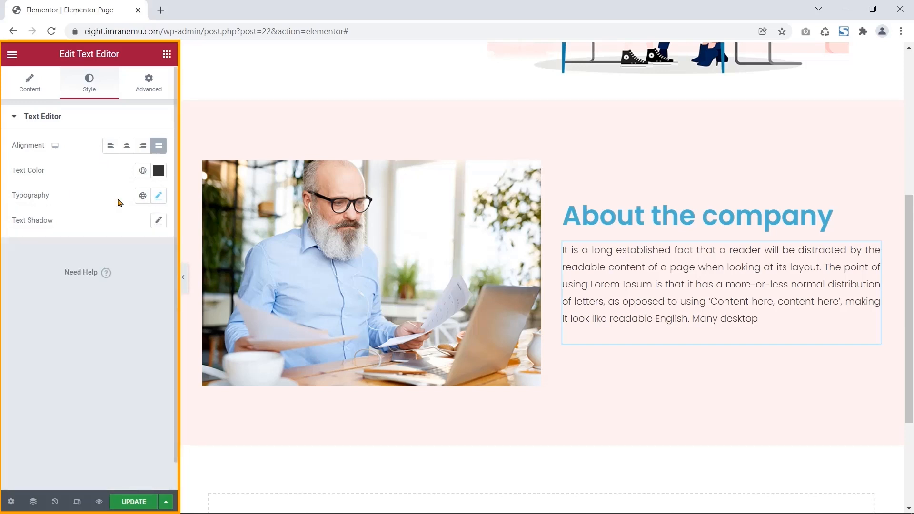
- Open the site settings, then close them to return to page editing
{"action": "left_click", "coordinate": [12, 54]}
{"action": "left_click", "coordinate": [58, 110]}
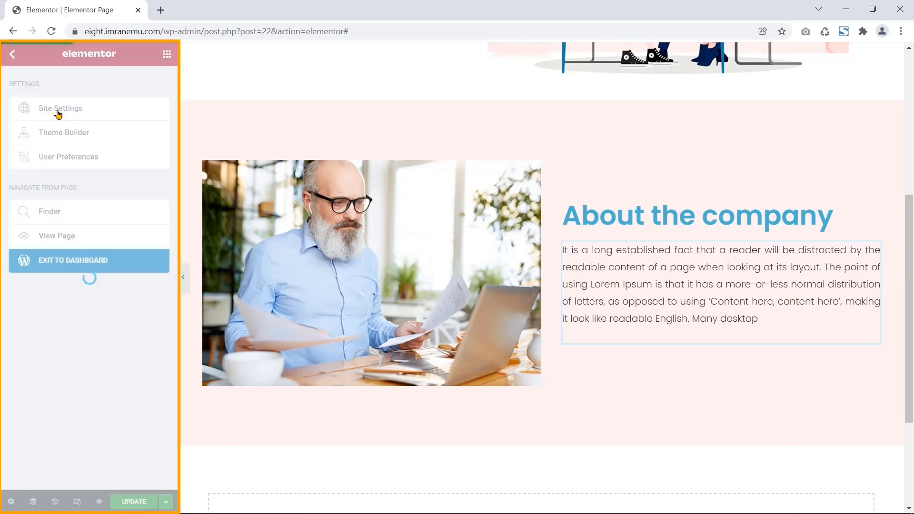
{"action": "left_click", "coordinate": [167, 54]}
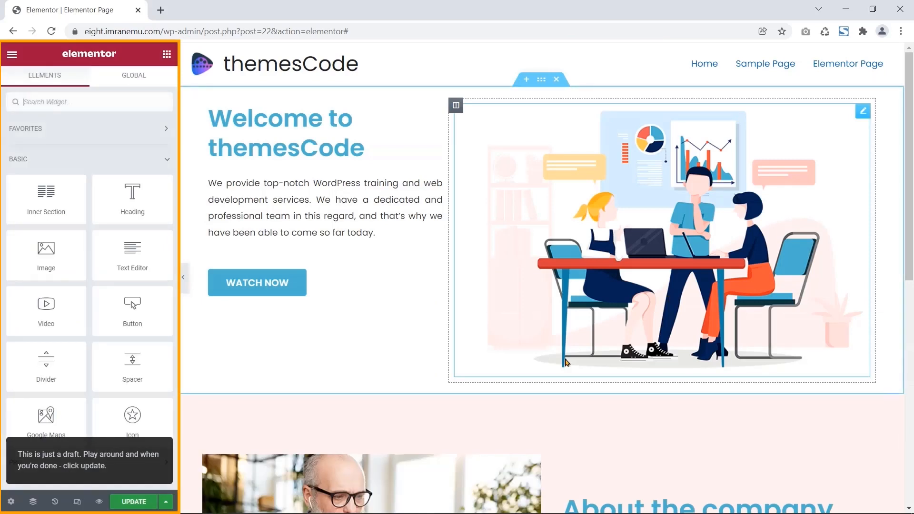
{"action": "scroll", "coordinate": [566, 362], "scroll_direction": "down", "scroll_amount": 5}
- Give the paragraph 10 px right and left padding on the tablet layout
{"action": "left_click", "coordinate": [613, 351]}
{"action": "scroll", "coordinate": [614, 350], "scroll_direction": "down", "scroll_amount": 1}
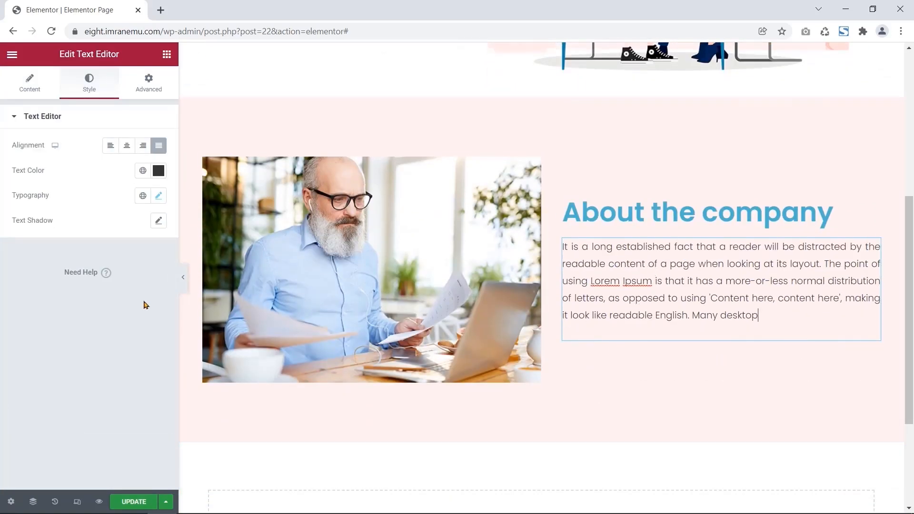
{"action": "left_click", "coordinate": [146, 87]}
{"action": "left_click_drag", "start_coordinate": [41, 189], "coordinate": [12, 190]}
{"action": "left_click", "coordinate": [49, 190]}
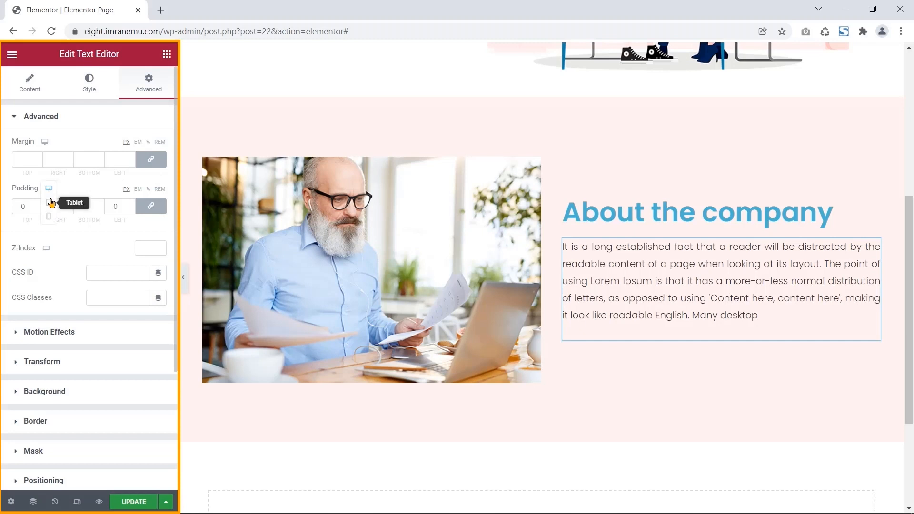
{"action": "left_click", "coordinate": [50, 206]}
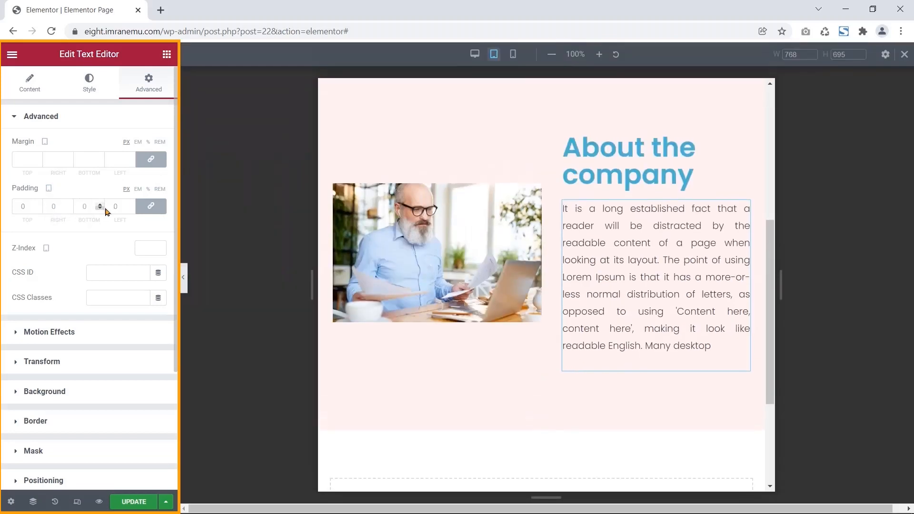
{"action": "left_click", "coordinate": [151, 206]}
{"action": "double_click", "coordinate": [49, 205]}
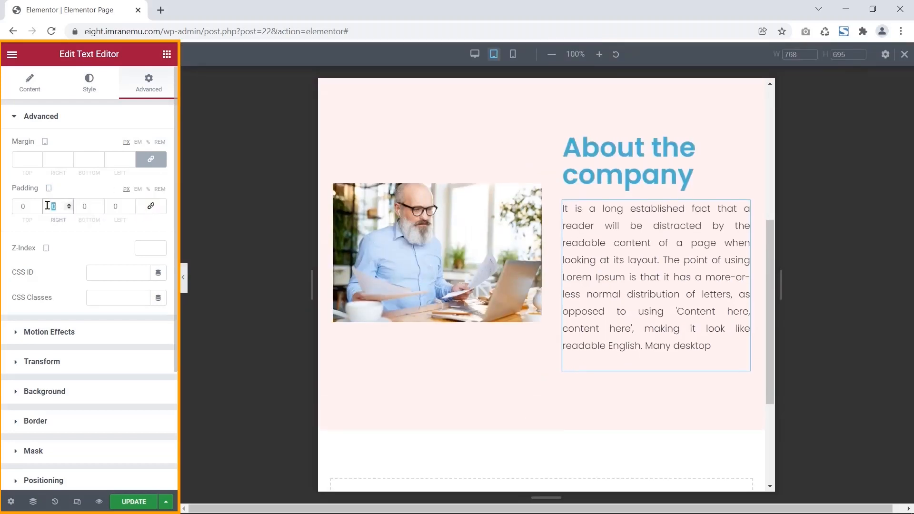
{"action": "type", "text": "10"}
{"action": "double_click", "coordinate": [108, 206]}
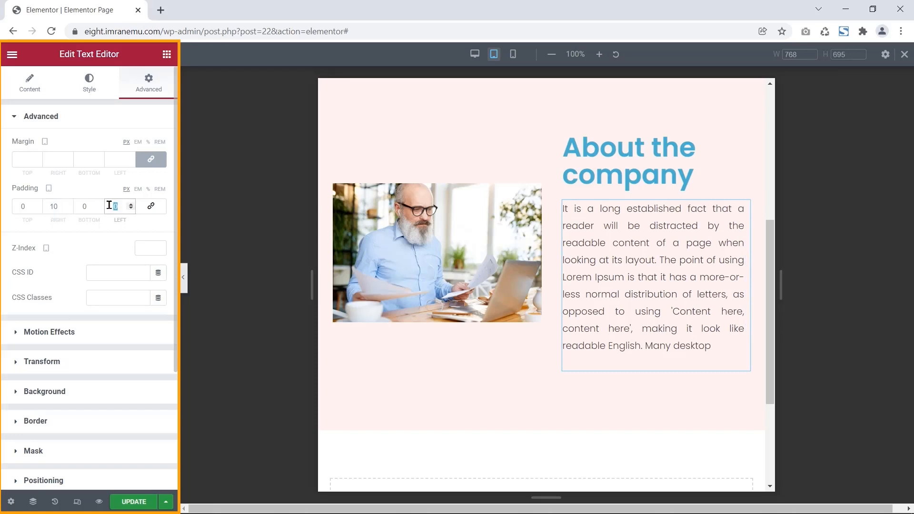
{"action": "type", "text": "10"}
- Preview the mobile layout, then switch the preview back to desktop
{"action": "left_click", "coordinate": [49, 188]}
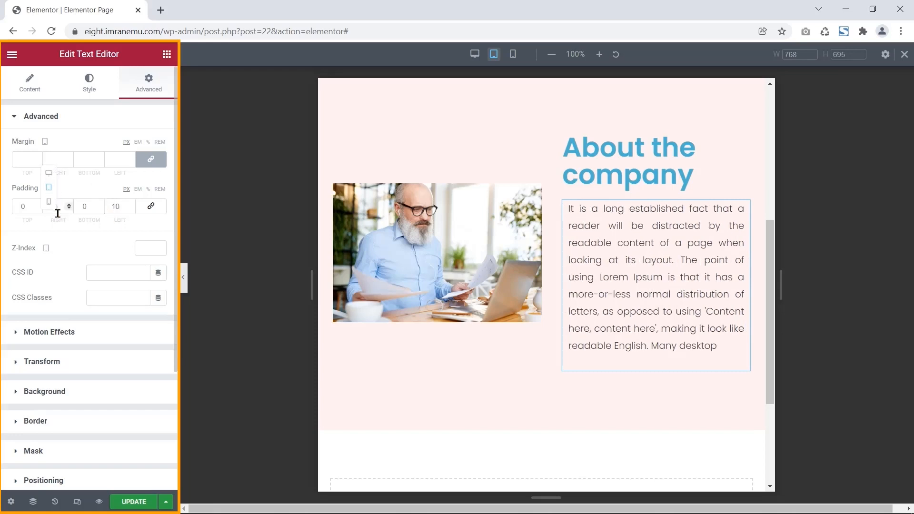
{"action": "left_click", "coordinate": [49, 208]}
{"action": "scroll", "coordinate": [481, 320], "scroll_direction": "down", "scroll_amount": 4}
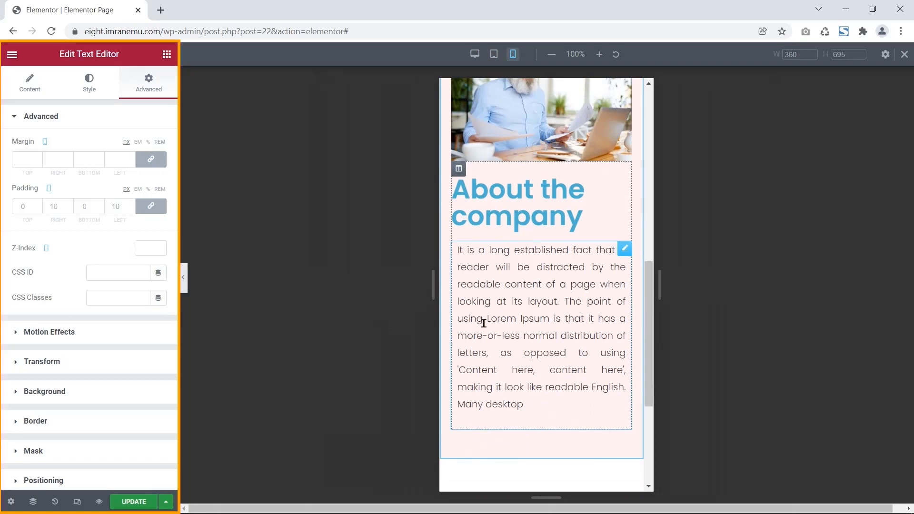
{"action": "left_click", "coordinate": [49, 189]}
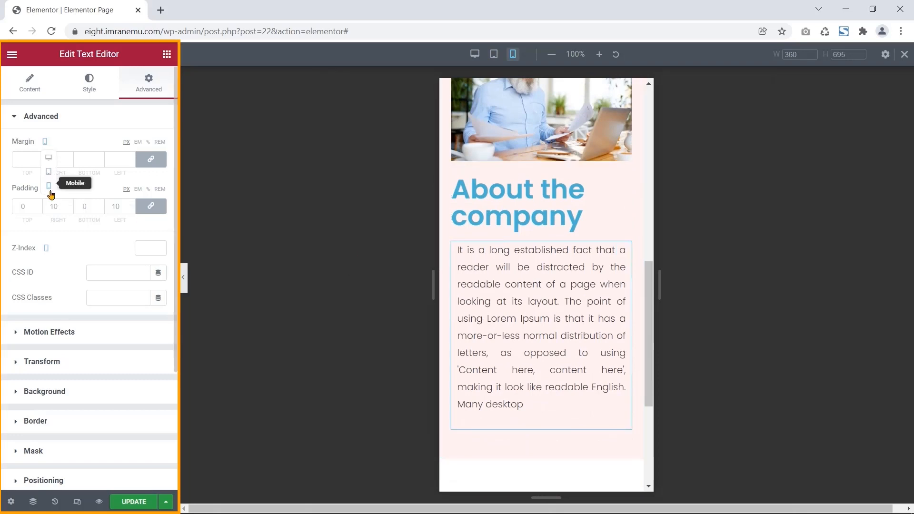
{"action": "left_click", "coordinate": [49, 161]}
{"action": "scroll", "coordinate": [226, 261], "scroll_direction": "up", "scroll_amount": 4}
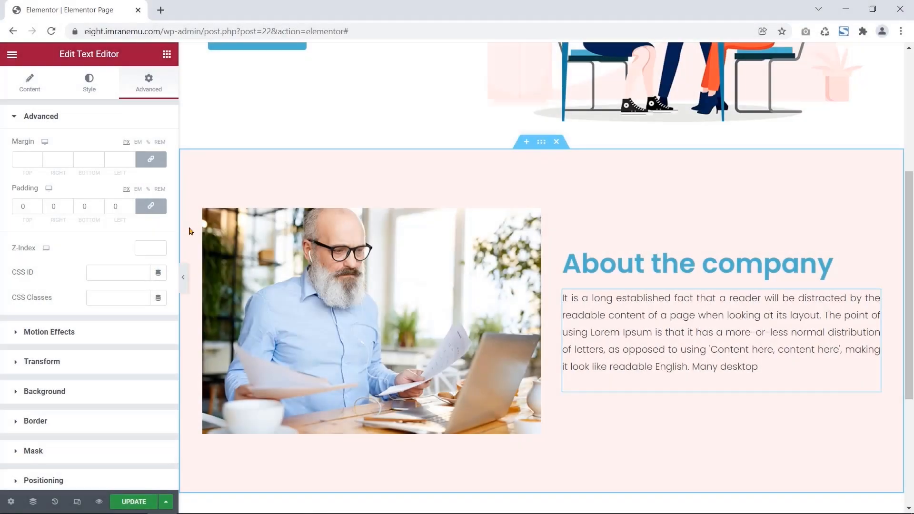
{"action": "scroll", "coordinate": [189, 230], "scroll_direction": "down", "scroll_amount": 3}
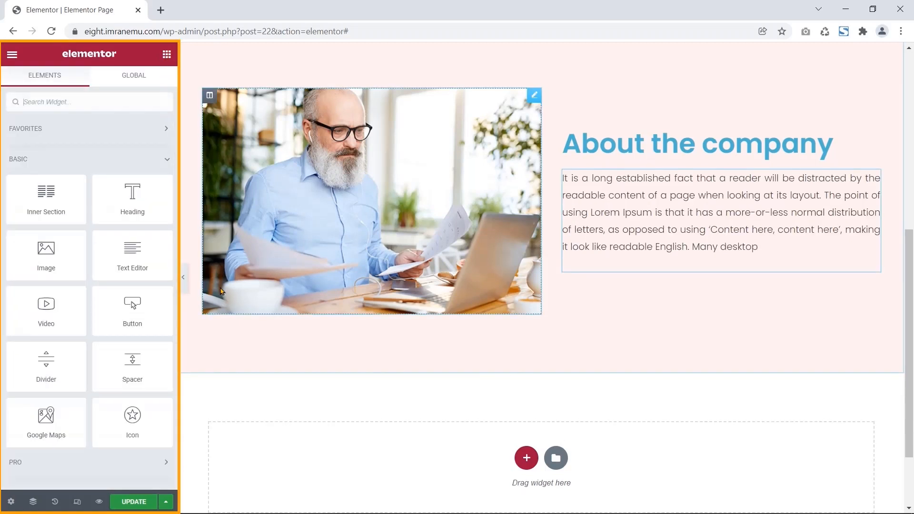
- Add an H1 heading reading 'Watch the latest video' to the empty section
{"action": "scroll", "coordinate": [220, 291], "scroll_direction": "down", "scroll_amount": 2}
{"action": "left_click_drag", "start_coordinate": [129, 200], "coordinate": [395, 391]}
{"action": "triple_click", "coordinate": [324, 292]}
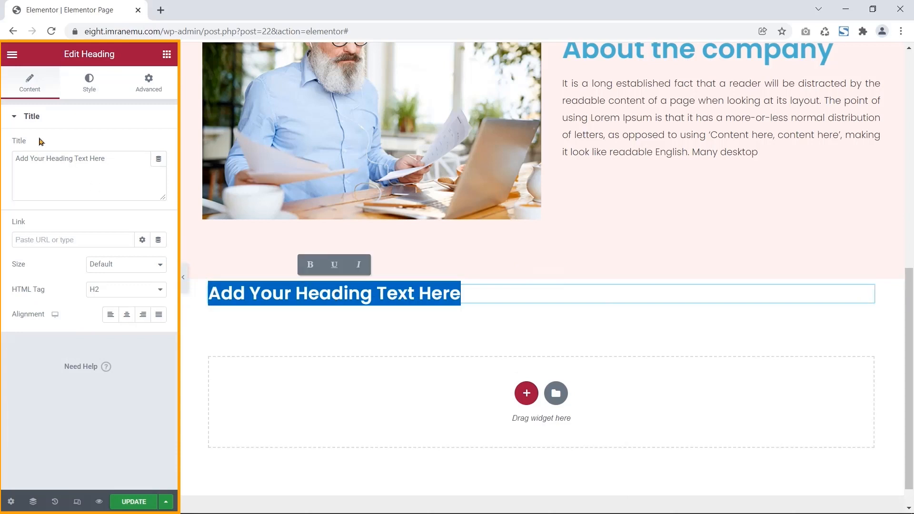
{"action": "left_click_drag", "start_coordinate": [40, 141], "coordinate": [31, 145]}
{"action": "left_click_drag", "start_coordinate": [76, 172], "coordinate": [10, 147]}
{"action": "type", "text": "Watch "}
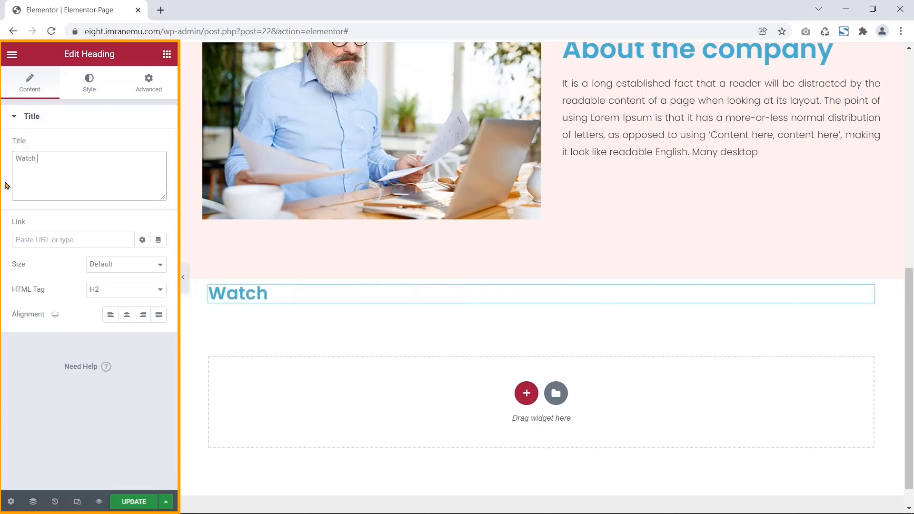
{"action": "type", "text": "the latest video"}
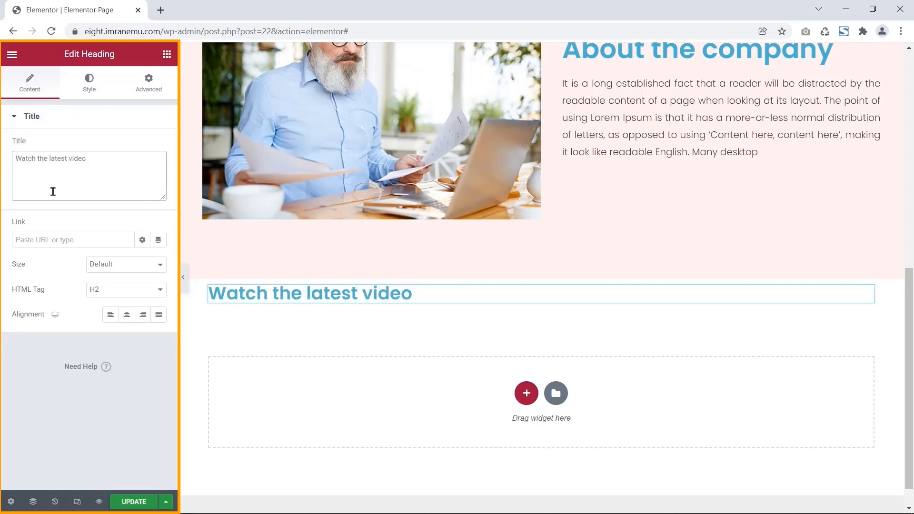
{"action": "left_click_drag", "start_coordinate": [46, 290], "coordinate": [10, 290]}
{"action": "left_click", "coordinate": [147, 289]}
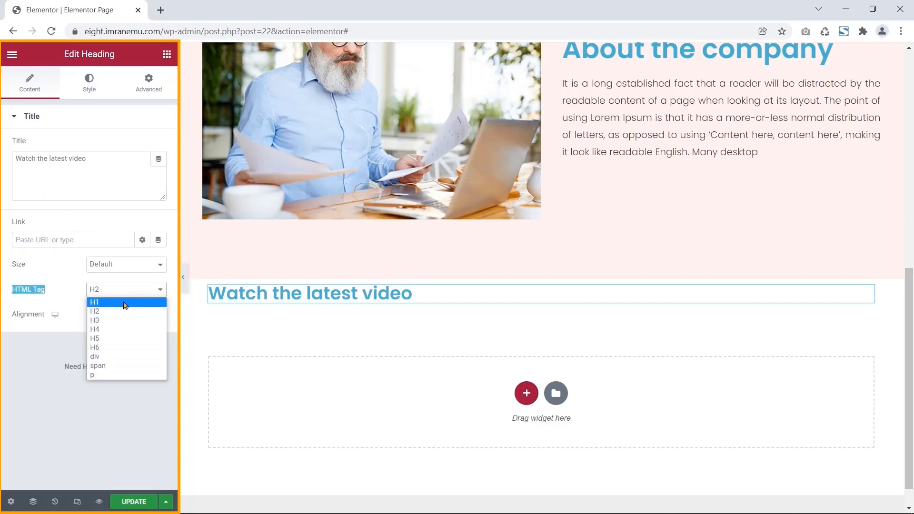
{"action": "left_click", "coordinate": [114, 299]}
- Check the heading's colour and typography styles, then select its section
{"action": "left_click", "coordinate": [88, 83]}
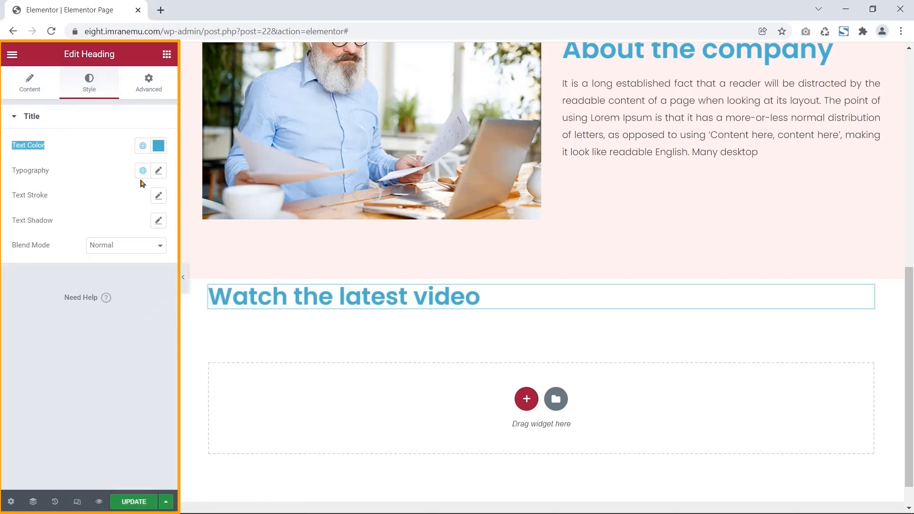
{"action": "left_click", "coordinate": [160, 149]}
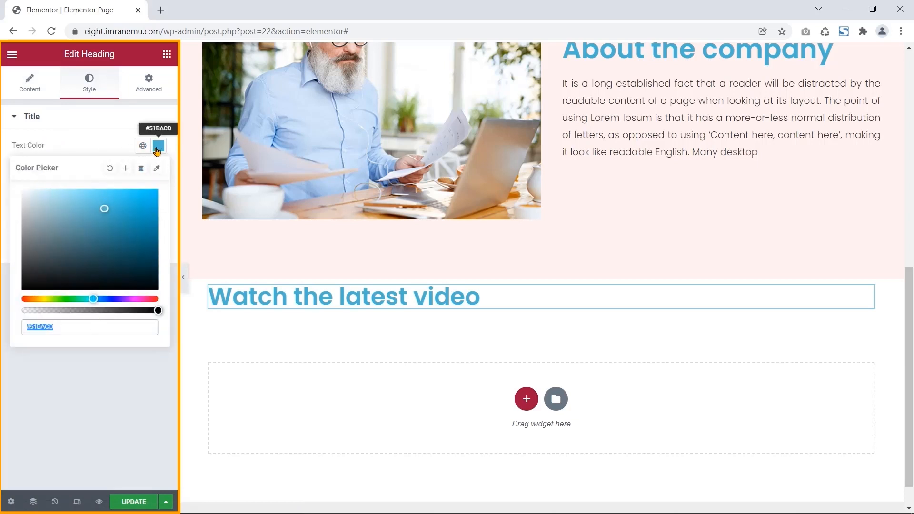
{"action": "left_click", "coordinate": [159, 150]}
{"action": "left_click_drag", "start_coordinate": [55, 171], "coordinate": [13, 173]}
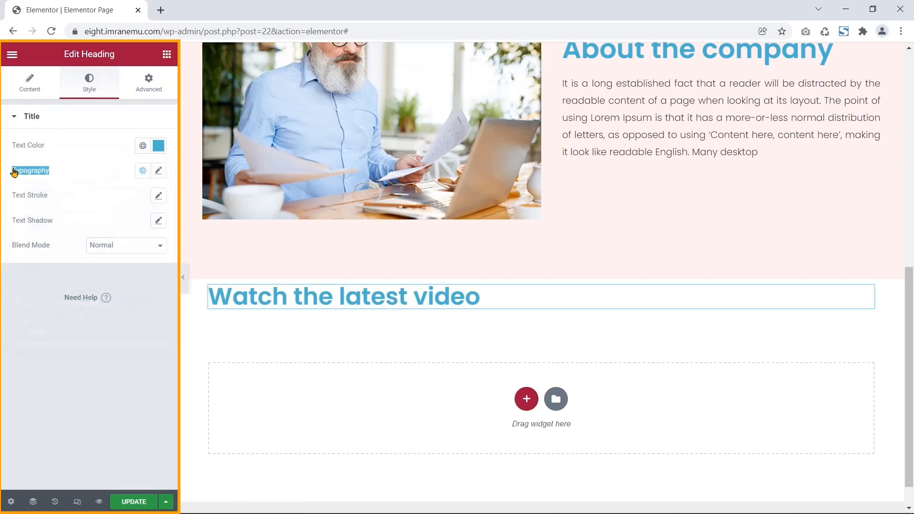
{"action": "left_click", "coordinate": [157, 172]}
{"action": "left_click", "coordinate": [157, 173]}
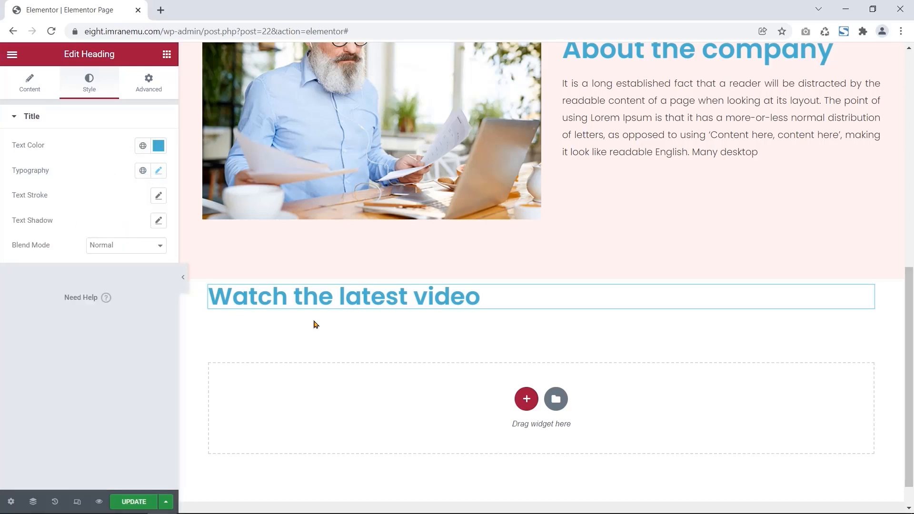
{"action": "mouse_move", "coordinate": [507, 300]}
{"action": "left_click", "coordinate": [541, 273]}
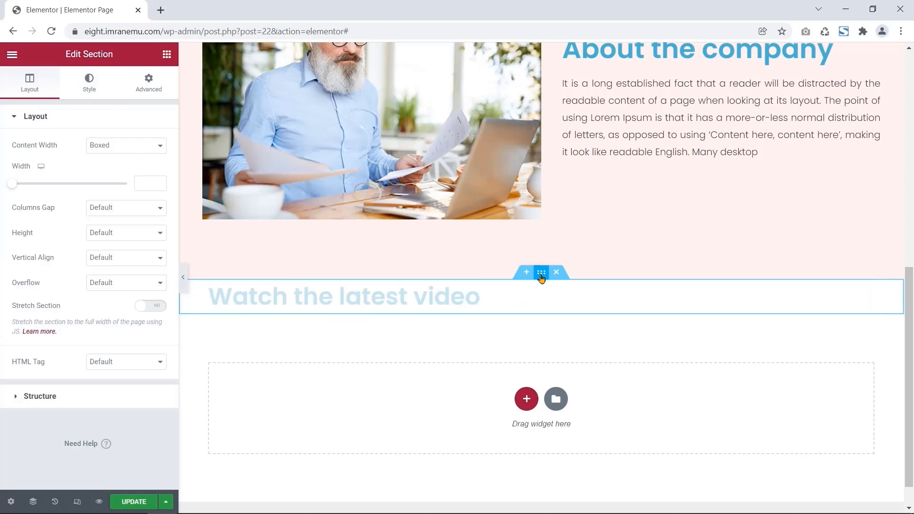
- Set the Watch the latest video section's top padding to 40 px
{"action": "left_click_drag", "start_coordinate": [67, 55], "coordinate": [112, 55]}
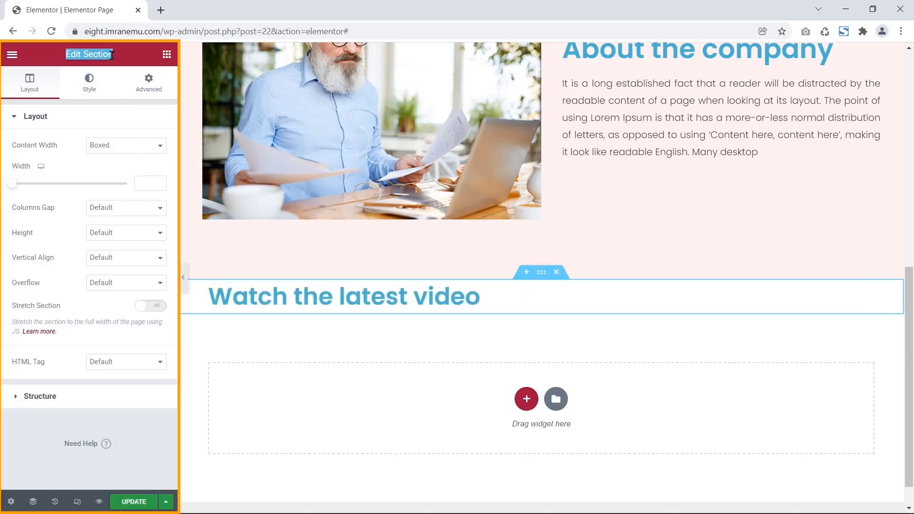
{"action": "left_click", "coordinate": [147, 79]}
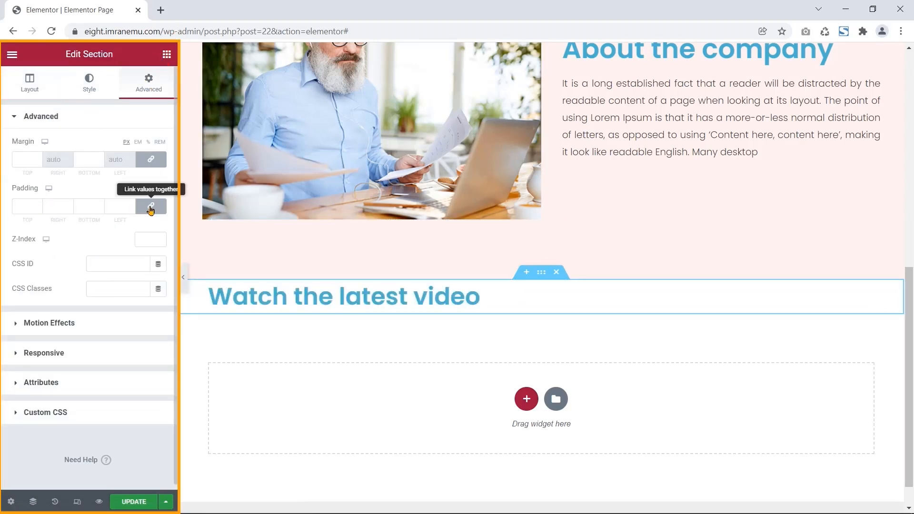
{"action": "left_click_drag", "start_coordinate": [27, 206], "coordinate": [9, 205]}
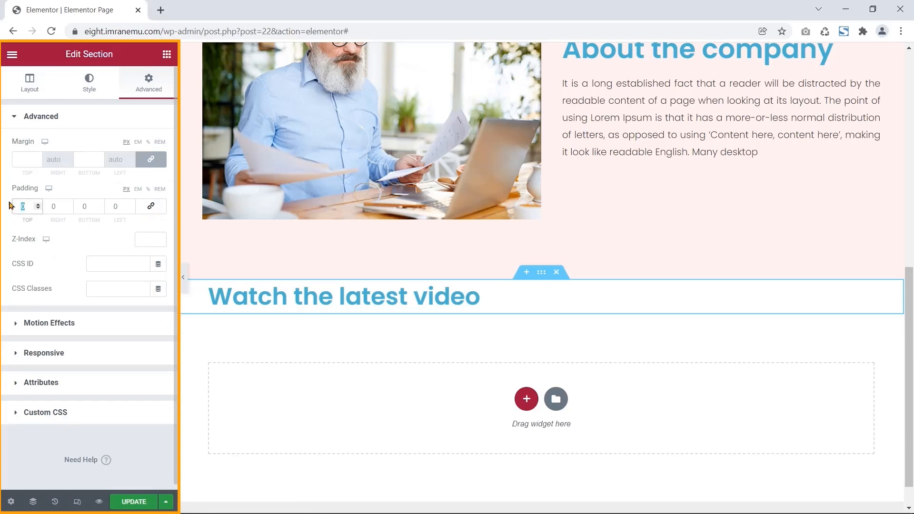
{"action": "type", "text": "40"}
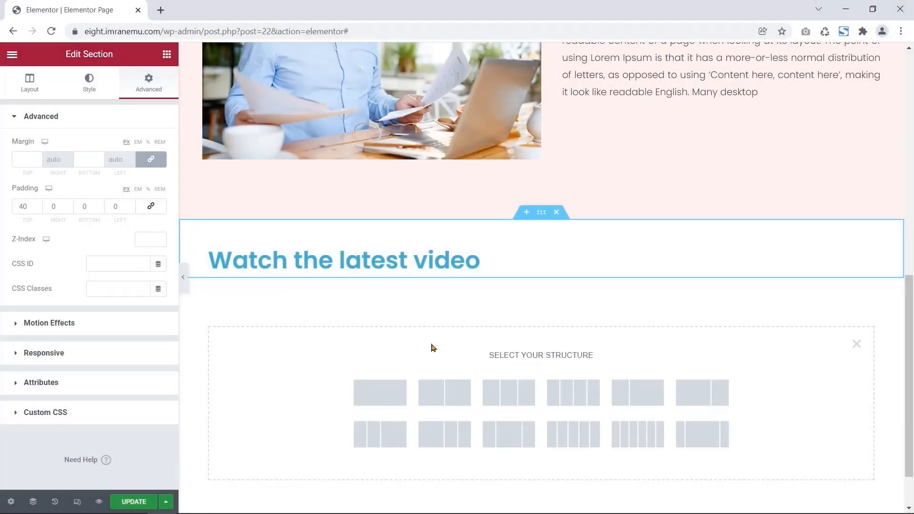
- Place a Video widget below the heading with YouTube as source, then bring up the channel in Edge
{"action": "left_click", "coordinate": [167, 54]}
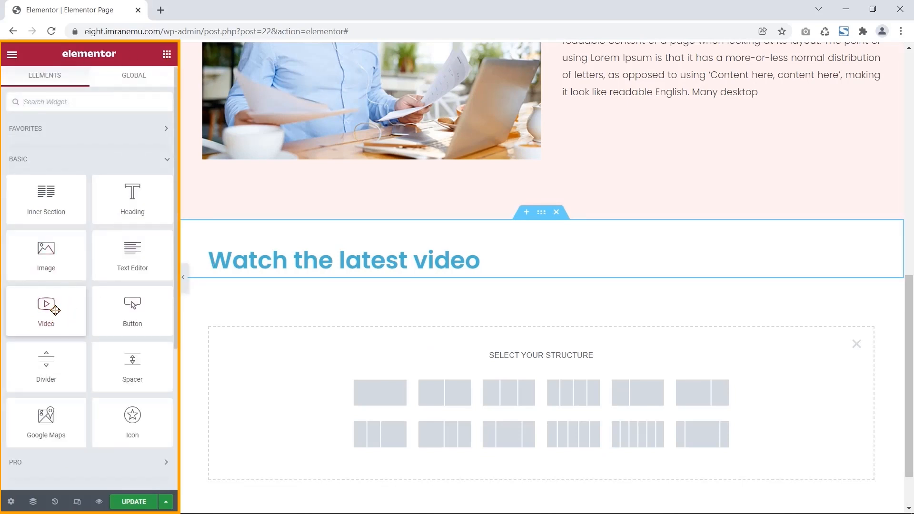
{"action": "left_click_drag", "start_coordinate": [44, 306], "coordinate": [498, 387]}
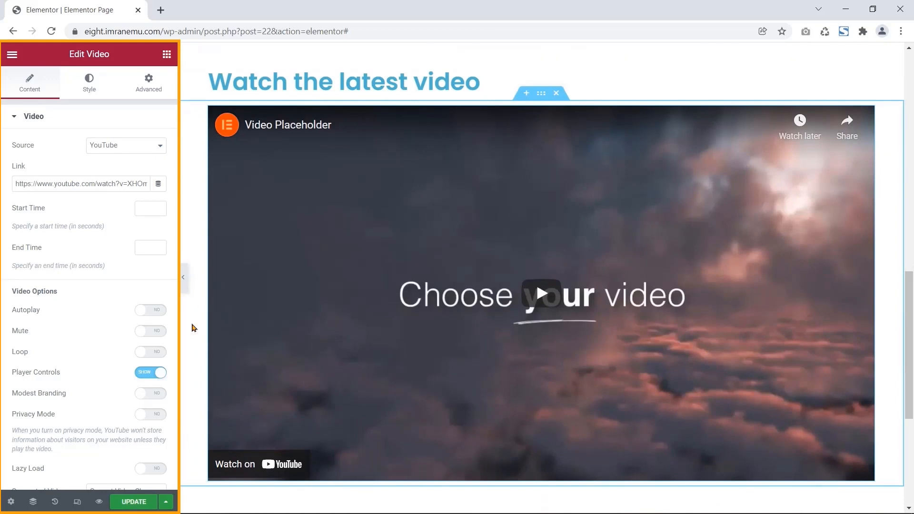
{"action": "left_click_drag", "start_coordinate": [38, 142], "coordinate": [13, 143]}
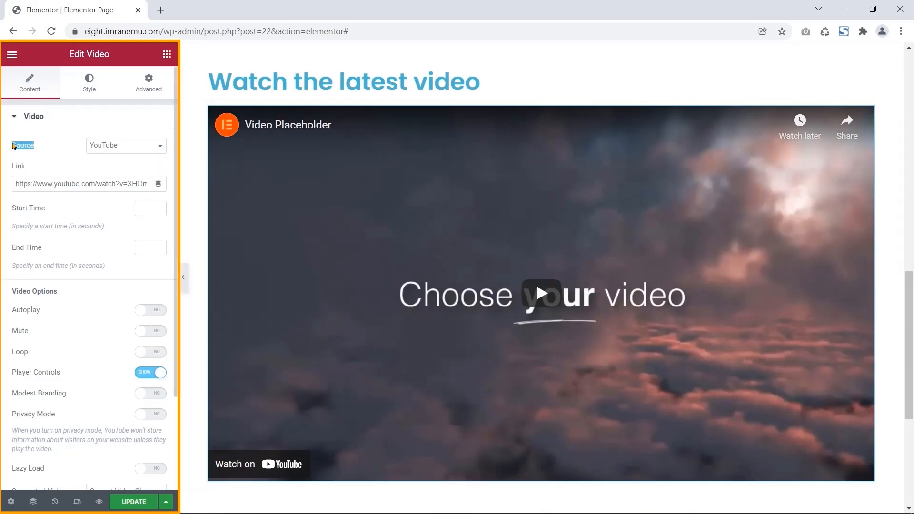
{"action": "left_click", "coordinate": [139, 145]}
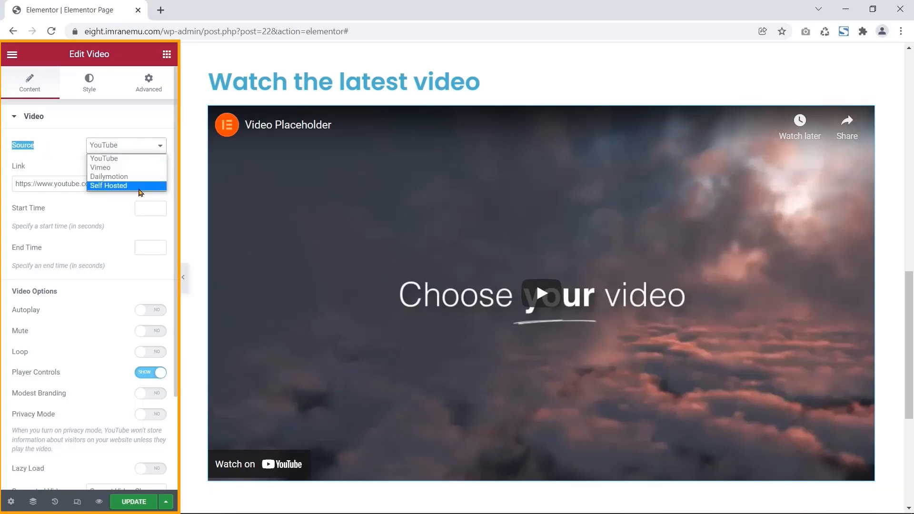
{"action": "left_click", "coordinate": [95, 158]}
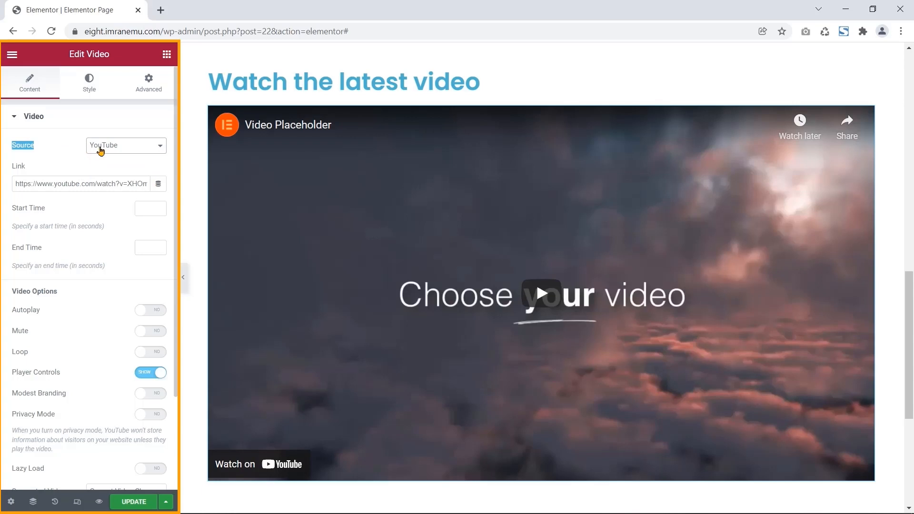
{"action": "left_click", "coordinate": [52, 151]}
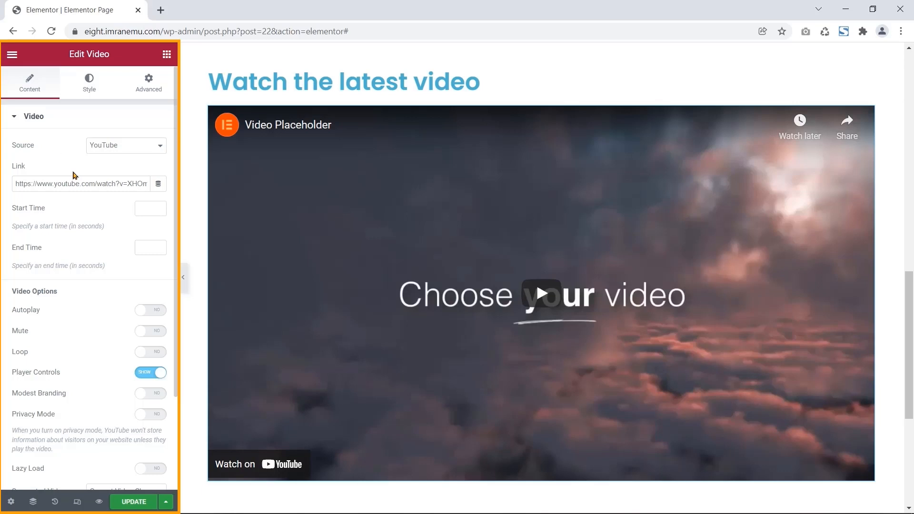
{"action": "left_click", "coordinate": [198, 505]}
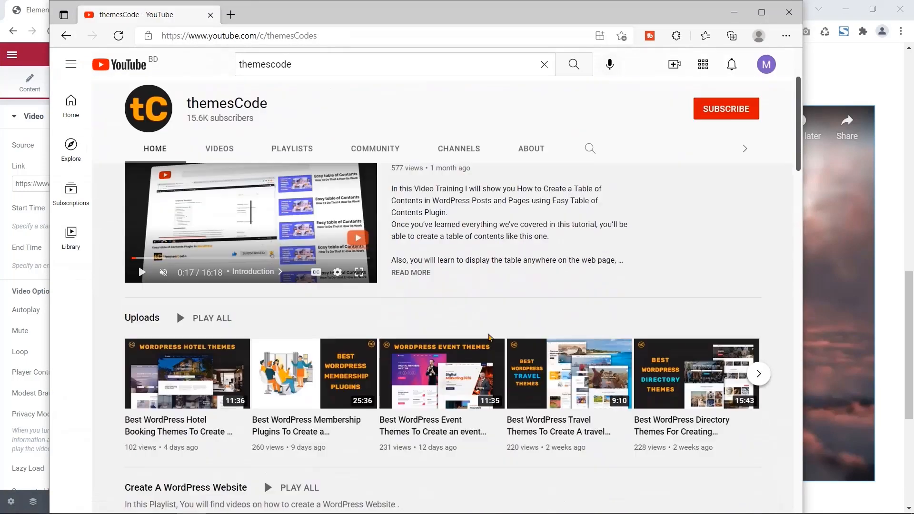
- Open the 'How To Create a Slider in WordPress' video from the channel's uploads
{"action": "scroll", "coordinate": [489, 337], "scroll_direction": "down", "scroll_amount": 1}
{"action": "left_click", "coordinate": [759, 326]}
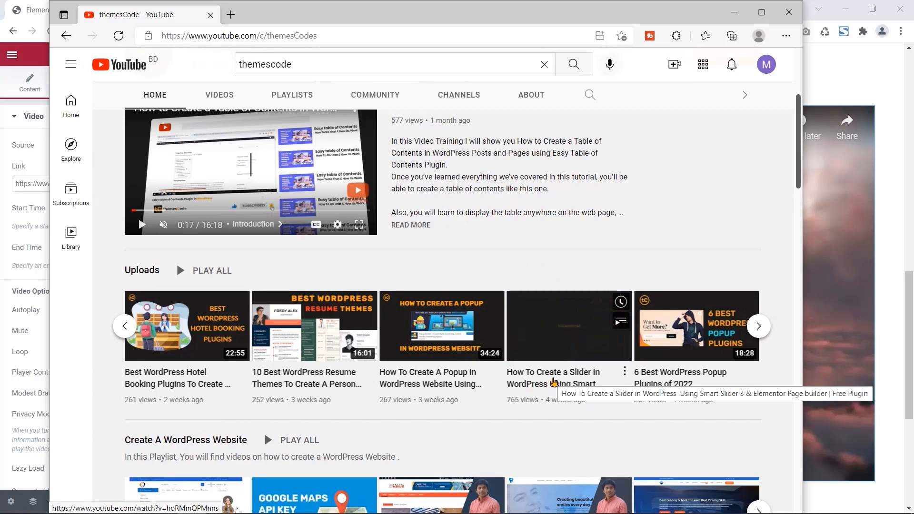
{"action": "left_click", "coordinate": [554, 380]}
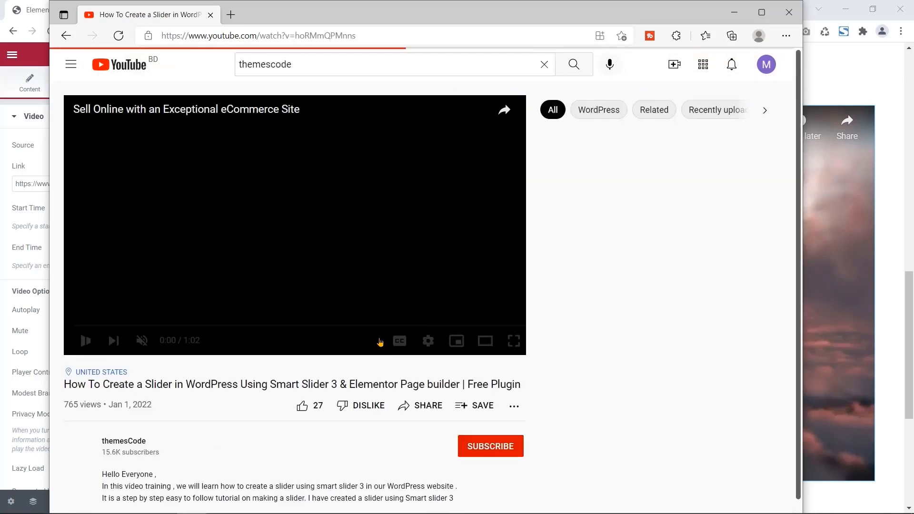
{"action": "scroll", "coordinate": [212, 337], "scroll_direction": "down", "scroll_amount": 2}
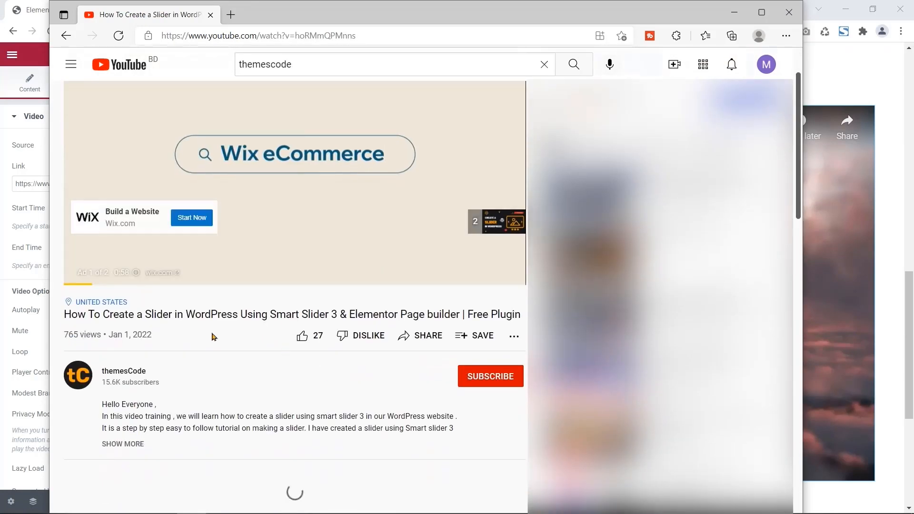
{"action": "left_click_drag", "start_coordinate": [66, 314], "coordinate": [521, 314]}
- Copy the video's address and select the existing link in Elementor's video settings
{"action": "right_click", "coordinate": [298, 42]}
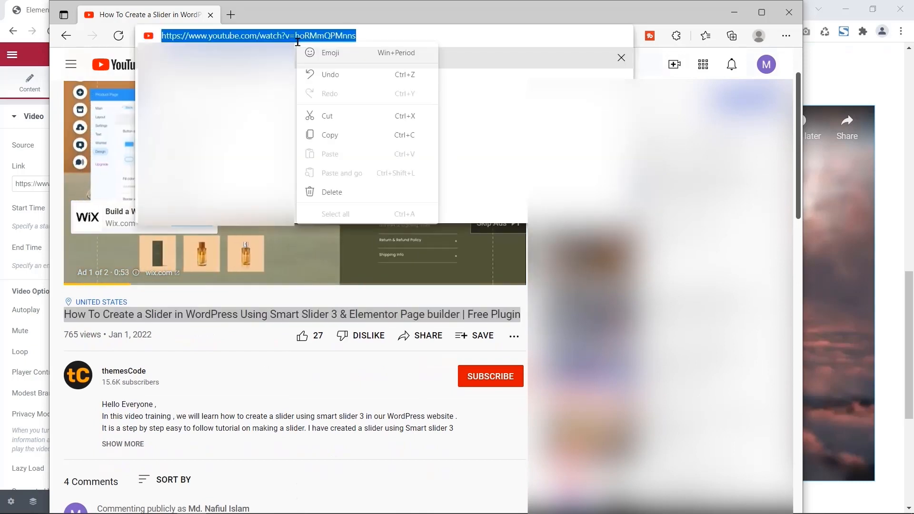
{"action": "left_click", "coordinate": [332, 135]}
{"action": "left_click", "coordinate": [734, 13]}
{"action": "left_click_drag", "start_coordinate": [21, 167], "coordinate": [20, 179]}
{"action": "left_click", "coordinate": [40, 180]}
{"action": "key", "text": "ctrl+a"}
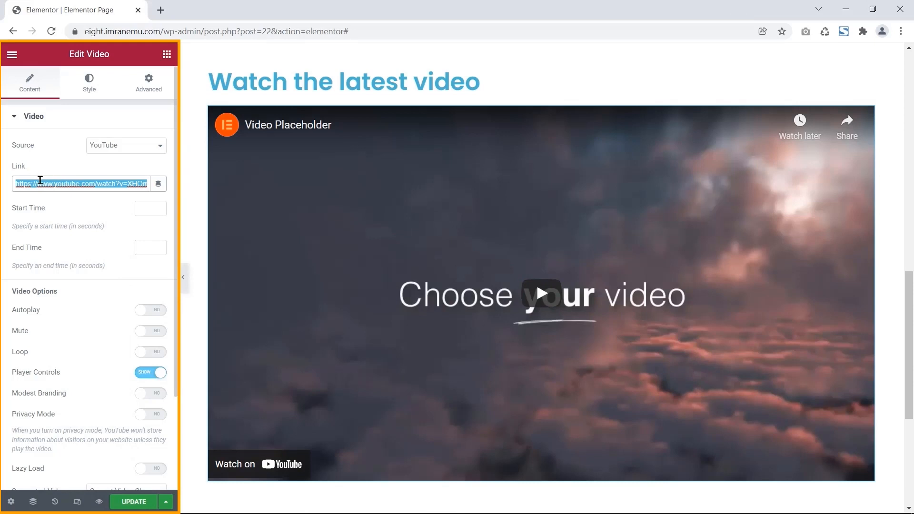
- Paste the slider tutorial's YouTube address as the video link and review the video options
{"action": "right_click", "coordinate": [40, 179]}
{"action": "left_click", "coordinate": [63, 237]}
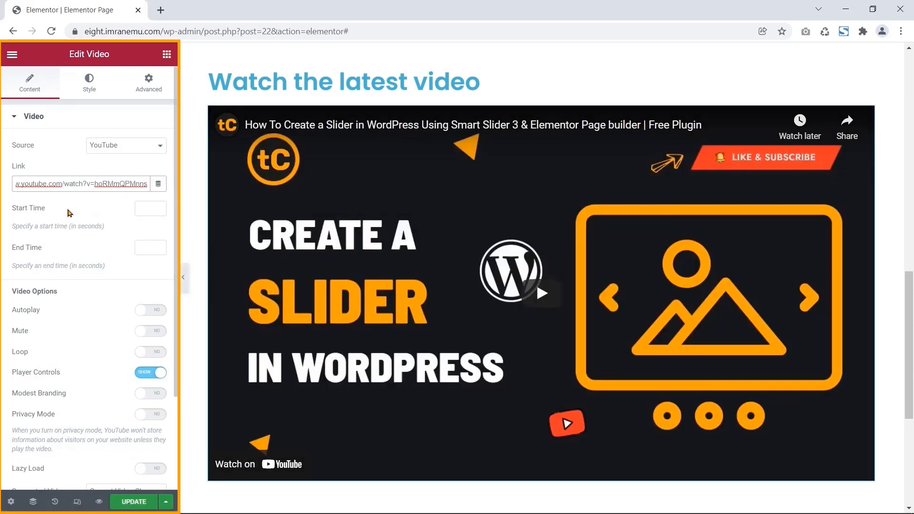
{"action": "left_click_drag", "start_coordinate": [46, 208], "coordinate": [8, 212]}
{"action": "left_click_drag", "start_coordinate": [42, 246], "coordinate": [9, 248]}
{"action": "left_click_drag", "start_coordinate": [105, 227], "coordinate": [69, 227]}
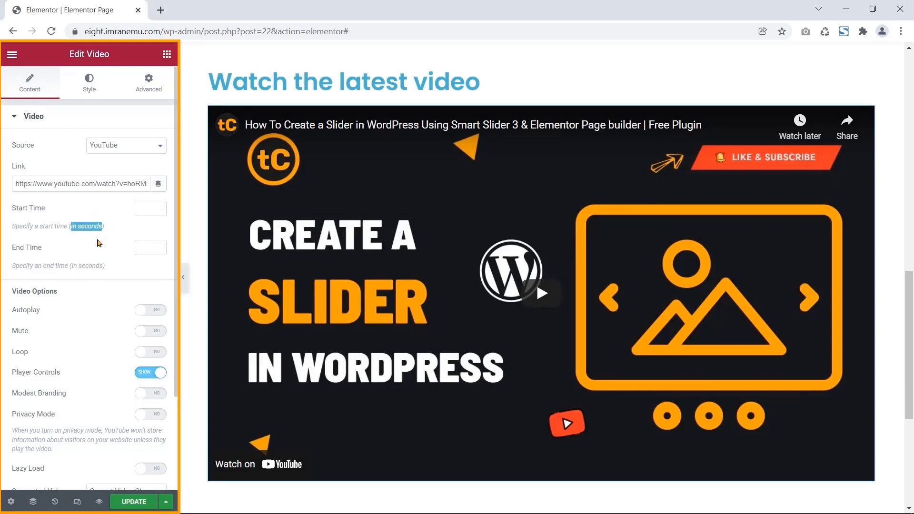
{"action": "triple_click", "coordinate": [53, 290]}
{"action": "scroll", "coordinate": [69, 303], "scroll_direction": "down", "scroll_amount": 2}
{"action": "left_click_drag", "start_coordinate": [74, 456], "coordinate": [25, 454]}
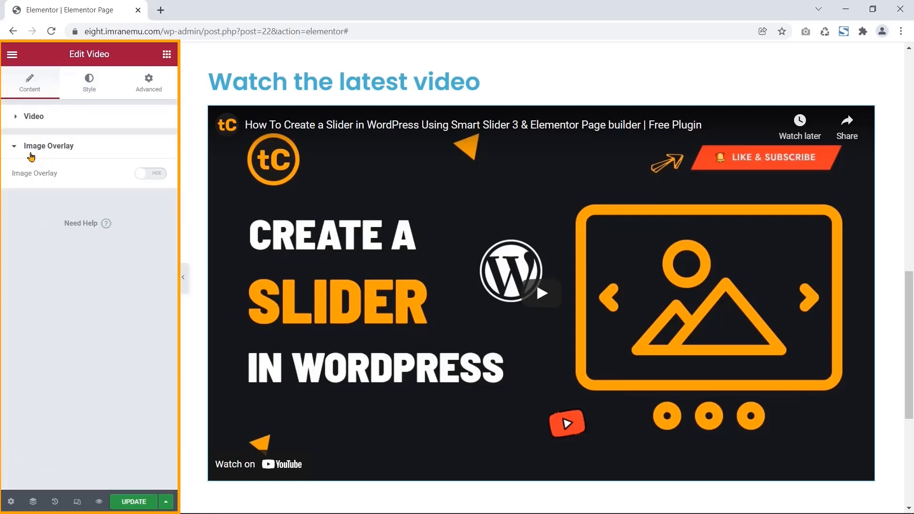
- Leave the video without an image overlay and keep its aspect ratio at 16:9
{"action": "left_click", "coordinate": [140, 174]}
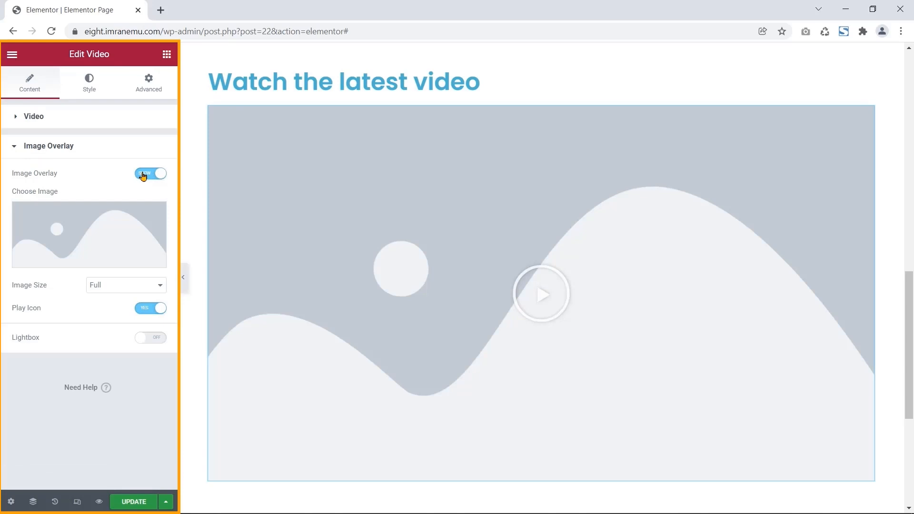
{"action": "left_click", "coordinate": [142, 174]}
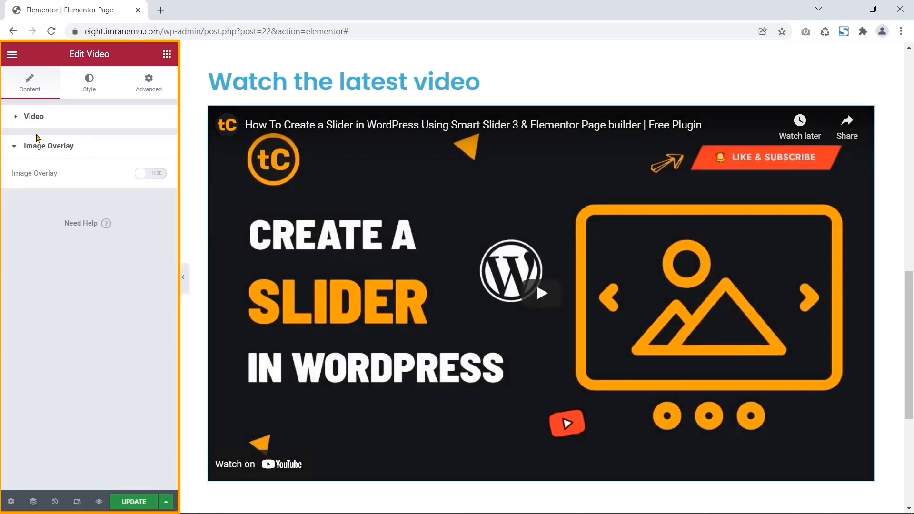
{"action": "left_click", "coordinate": [91, 88]}
{"action": "left_click_drag", "start_coordinate": [54, 149], "coordinate": [13, 146]}
{"action": "left_click", "coordinate": [102, 145]}
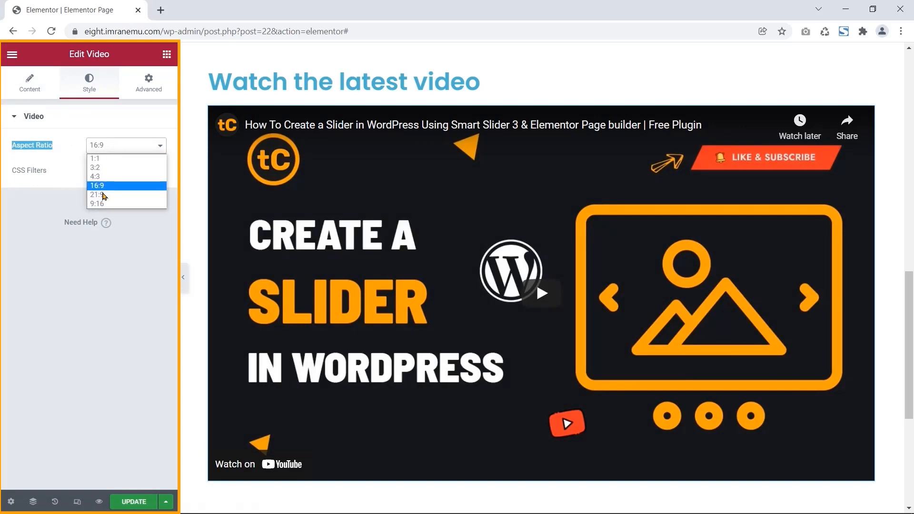
{"action": "left_click", "coordinate": [129, 144]}
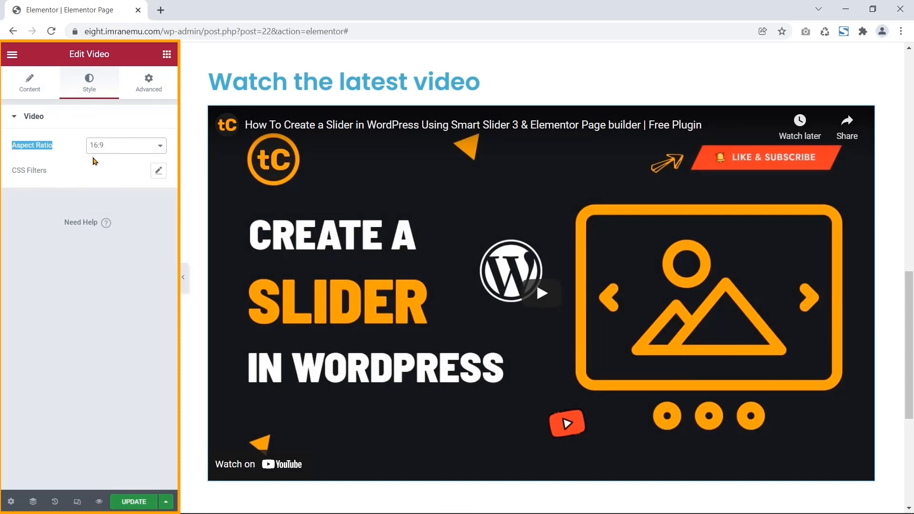
{"action": "left_click", "coordinate": [42, 173]}
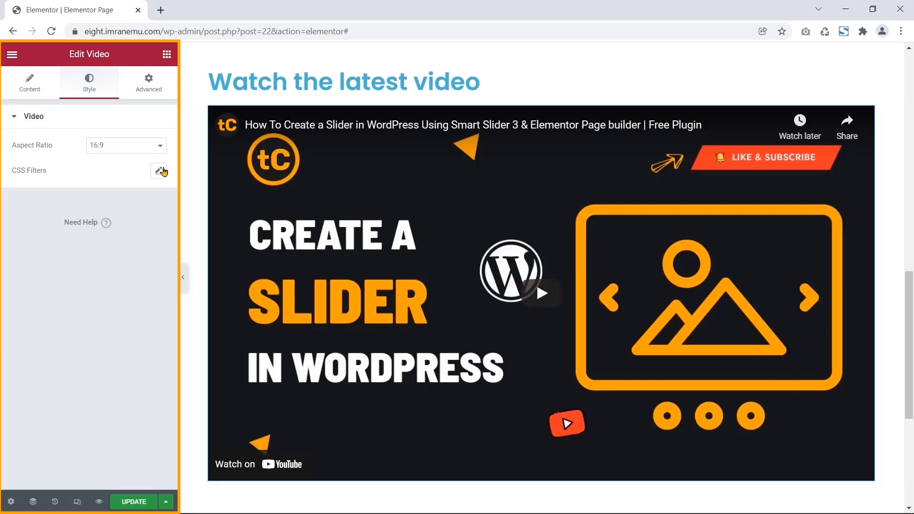
{"action": "left_click_drag", "start_coordinate": [47, 176], "coordinate": [14, 173]}
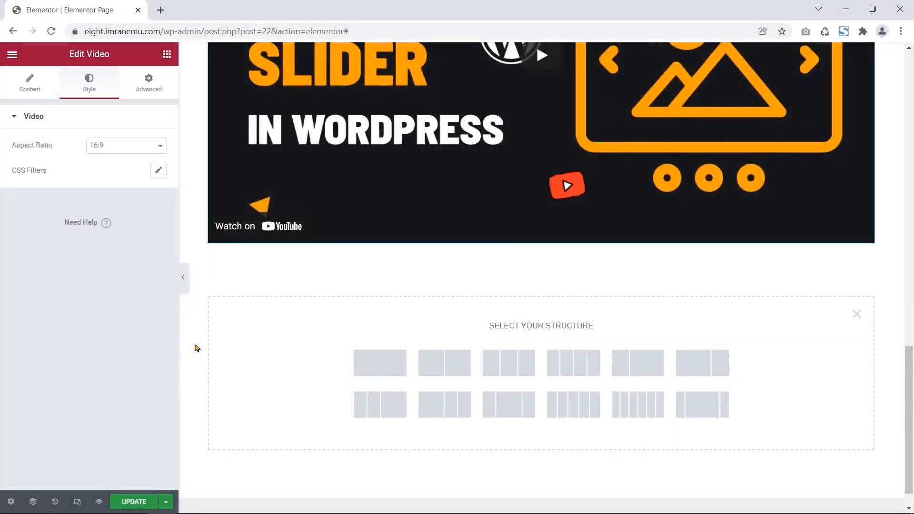
- Add a 33/66 two-column section below the video with a classic #FFF0F0 background
{"action": "scroll", "coordinate": [197, 348], "scroll_direction": "down", "scroll_amount": 1}
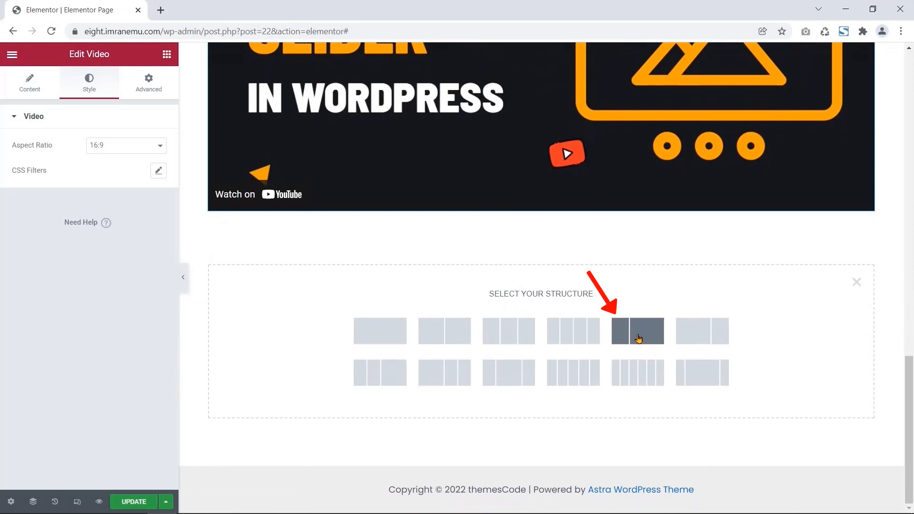
{"action": "left_click", "coordinate": [638, 339]}
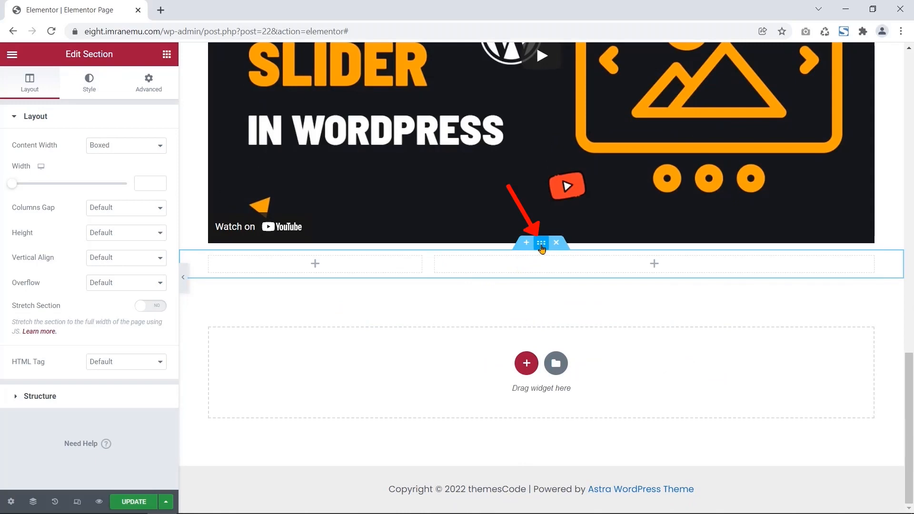
{"action": "left_click", "coordinate": [90, 83]}
{"action": "left_click", "coordinate": [110, 171]}
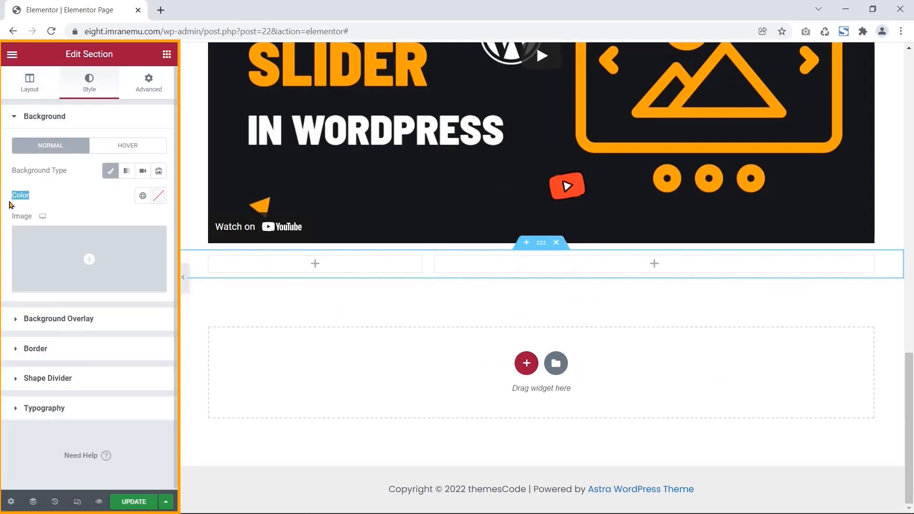
{"action": "left_click", "coordinate": [158, 195]}
{"action": "left_click", "coordinate": [84, 379]}
{"action": "key", "text": "BackSpace"}
{"action": "key", "text": "BackSpace"}
{"action": "key", "text": "BackSpace"}
{"action": "key", "text": "BackSpace"}
{"action": "key", "text": "BackSpace"}
{"action": "key", "text": "BackSpace"}
{"action": "type", "text": "F"}
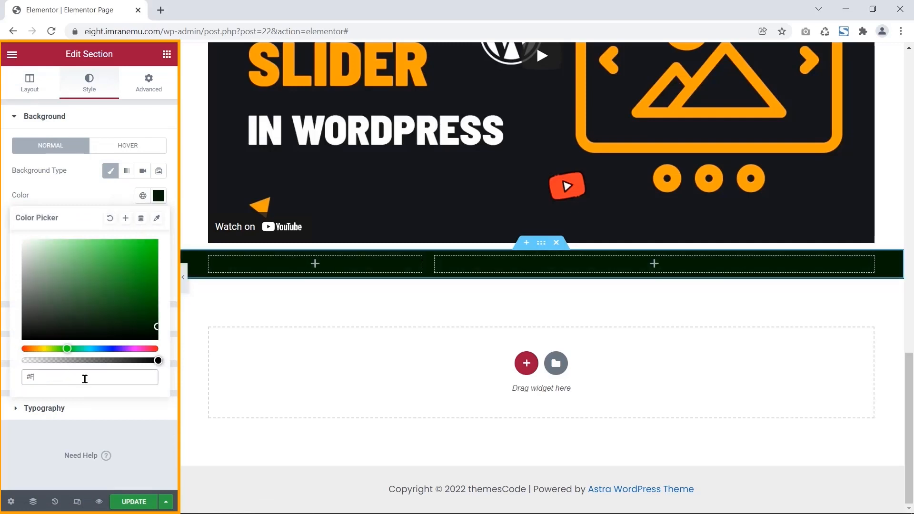
{"action": "type", "text": "FF0F"}
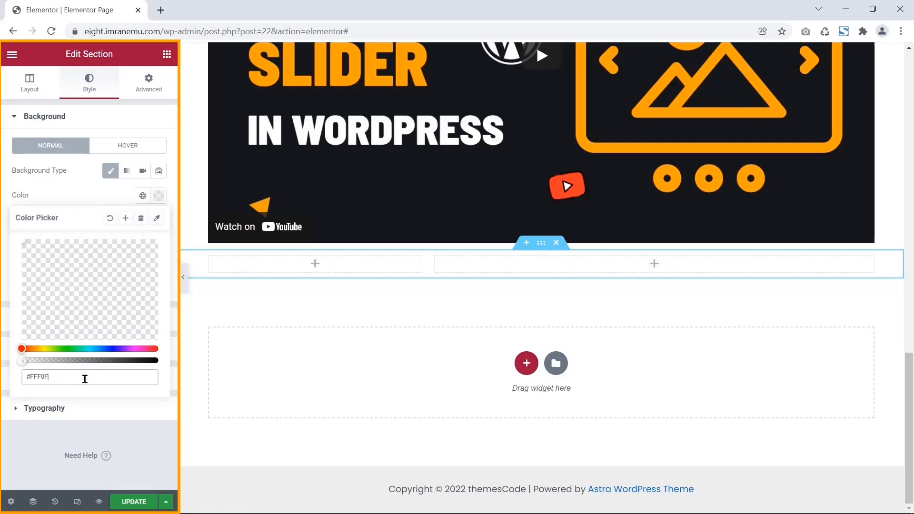
{"action": "type", "text": "0"}
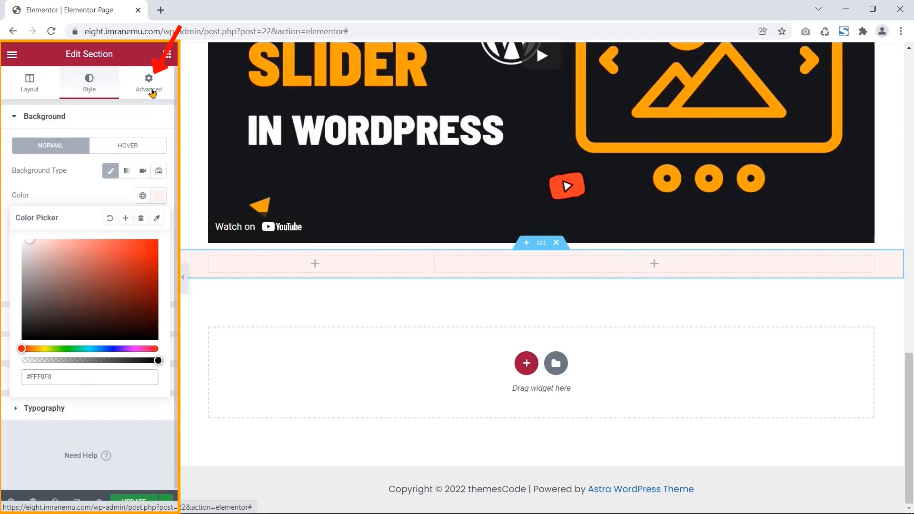
- Unlink the section padding to 100 px top and bottom, then preview at tablet width
{"action": "left_click", "coordinate": [148, 85]}
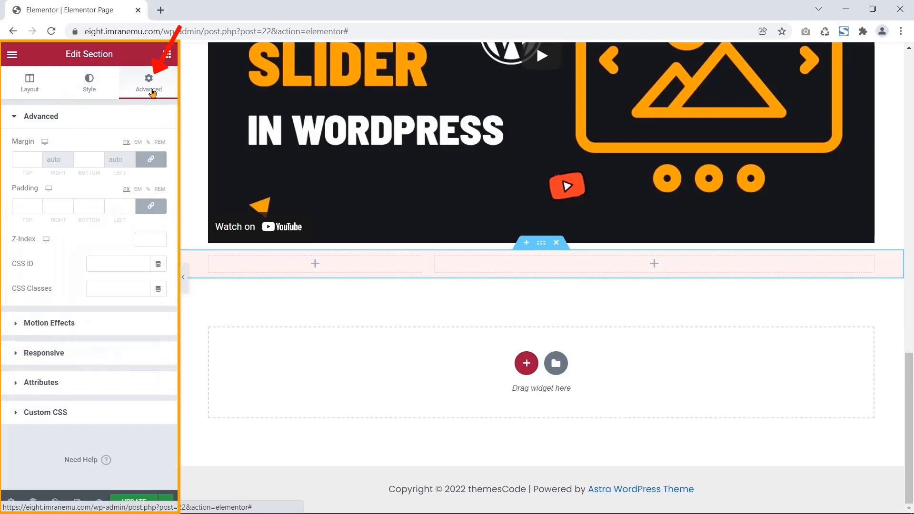
{"action": "left_click", "coordinate": [148, 208]}
{"action": "left_click", "coordinate": [21, 206]}
{"action": "type", "text": "100"}
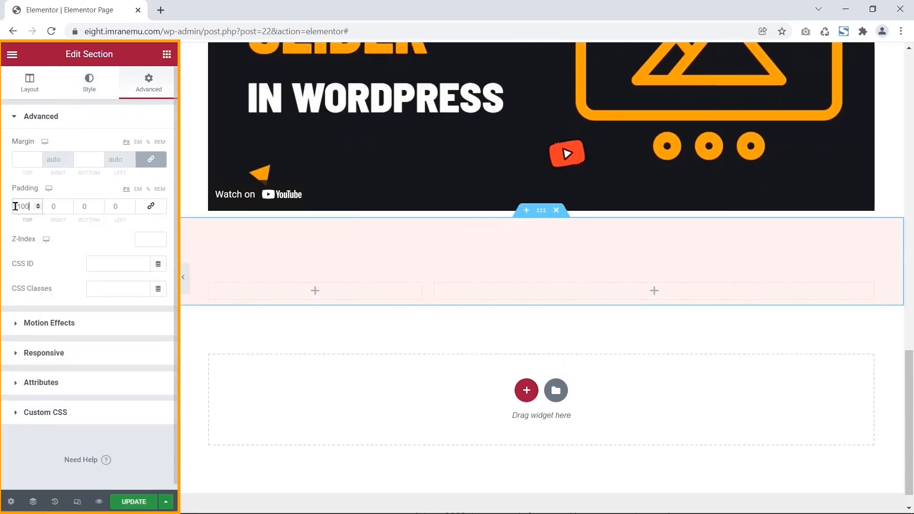
{"action": "left_click", "coordinate": [87, 207]}
{"action": "type", "text": "100"}
{"action": "left_click", "coordinate": [49, 187]}
{"action": "left_click", "coordinate": [53, 204]}
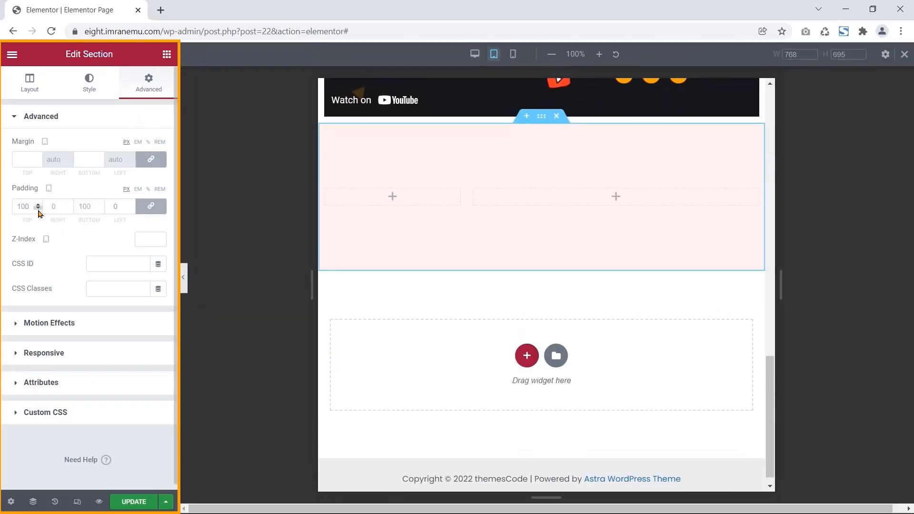
- Set the section's tablet padding to 100/25/100/25 px
{"action": "left_click", "coordinate": [29, 207]}
{"action": "left_click", "coordinate": [149, 209]}
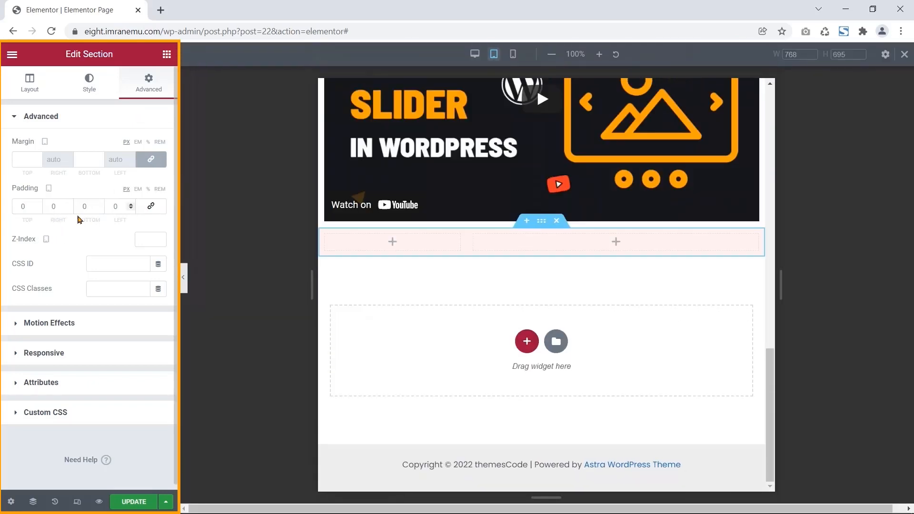
{"action": "left_click", "coordinate": [22, 205]}
{"action": "type", "text": "100"}
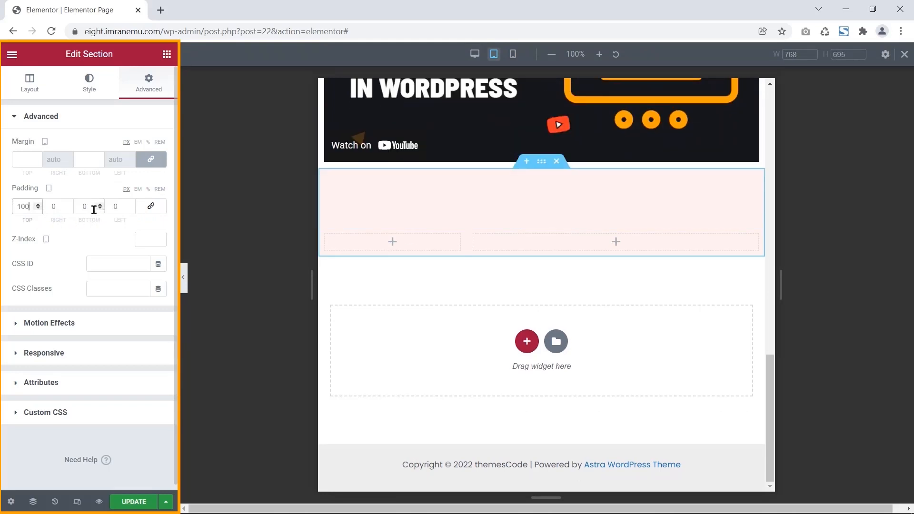
{"action": "left_click_drag", "start_coordinate": [93, 207], "coordinate": [50, 206]}
{"action": "type", "text": "10025"}
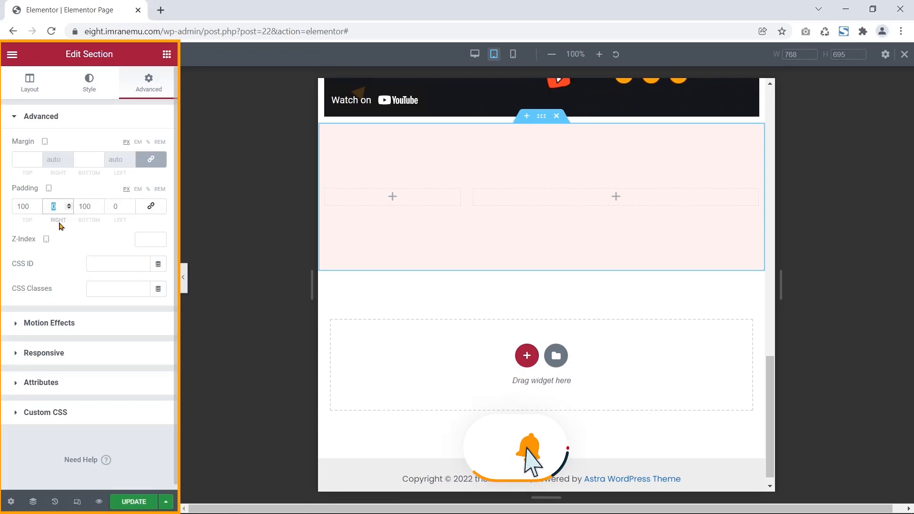
{"action": "double_click", "coordinate": [119, 205]}
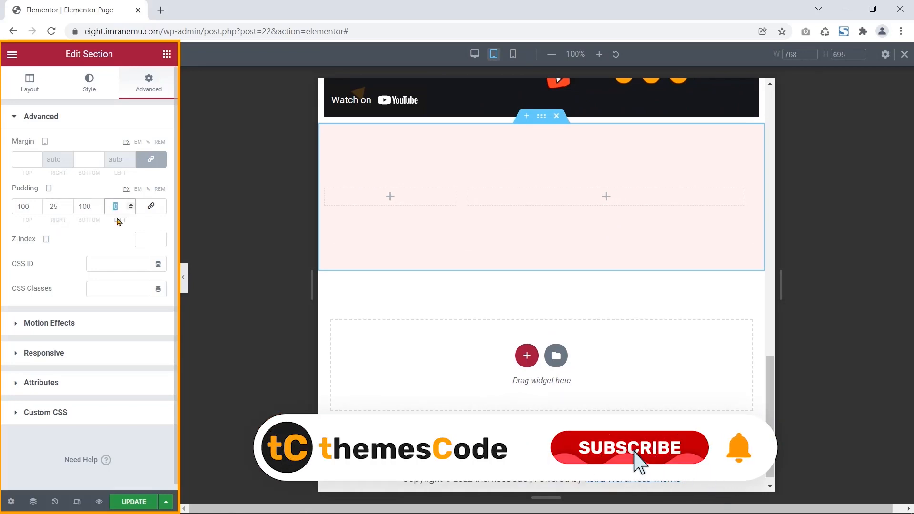
{"action": "type", "text": "25"}
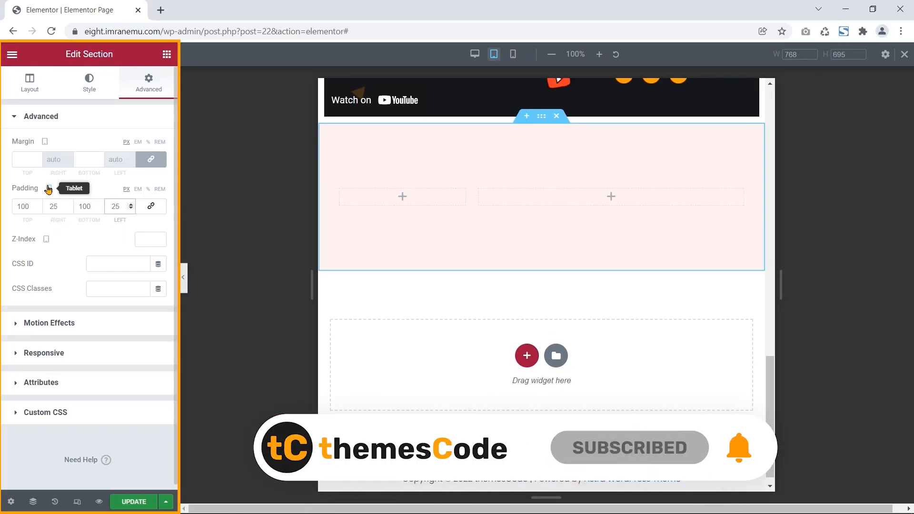
- Set the mobile padding to 50/20/50/20 px and return to the desktop view
{"action": "left_click", "coordinate": [49, 204]}
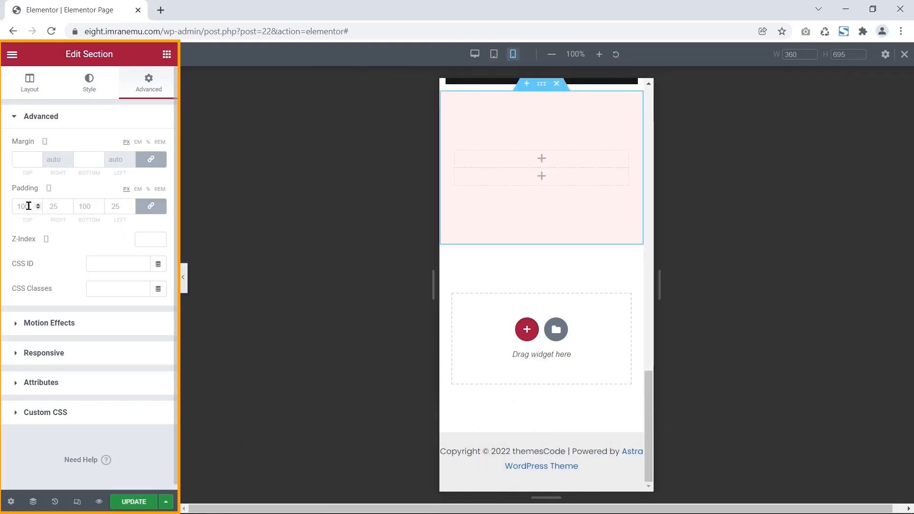
{"action": "left_click", "coordinate": [151, 208]}
{"action": "left_click", "coordinate": [19, 206]}
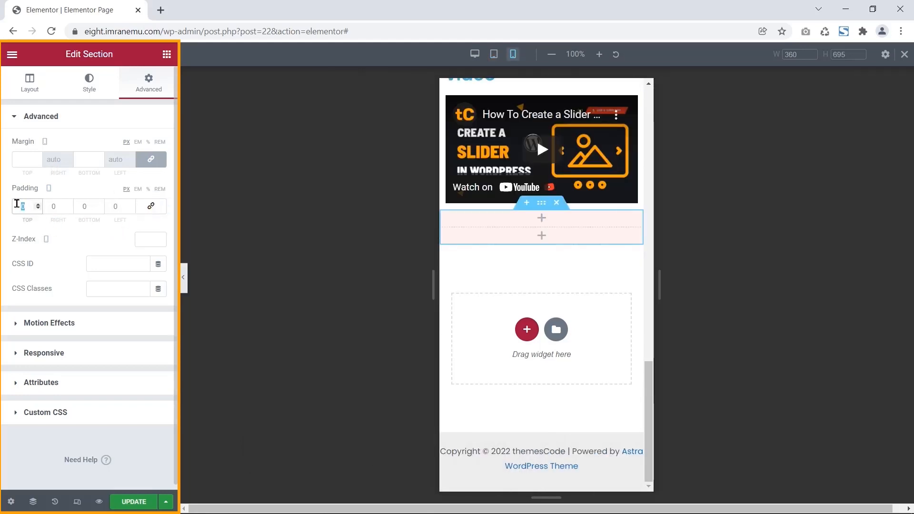
{"action": "type", "text": "50"}
{"action": "left_click", "coordinate": [79, 206]}
{"action": "type", "text": "5"}
{"action": "left_click", "coordinate": [52, 206]}
{"action": "type", "text": "20"}
{"action": "double_click", "coordinate": [114, 205]}
{"action": "type", "text": "20"}
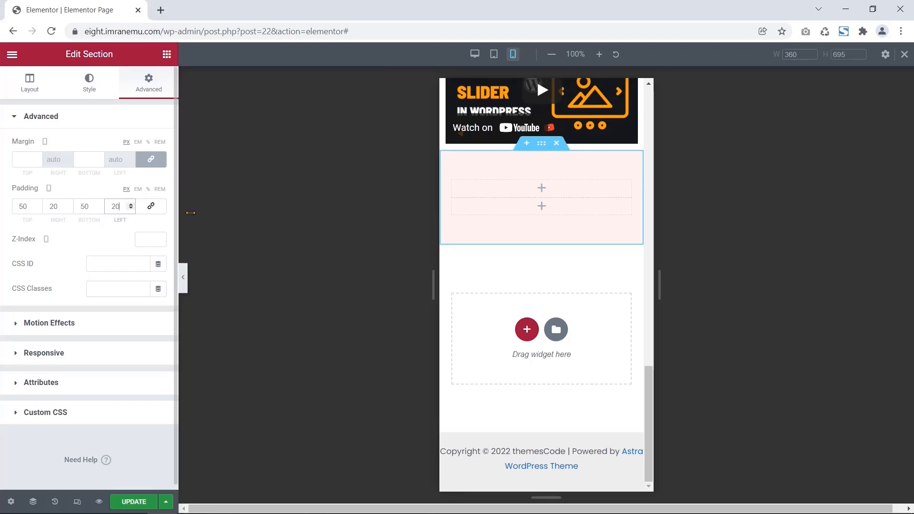
{"action": "left_click", "coordinate": [904, 55]}
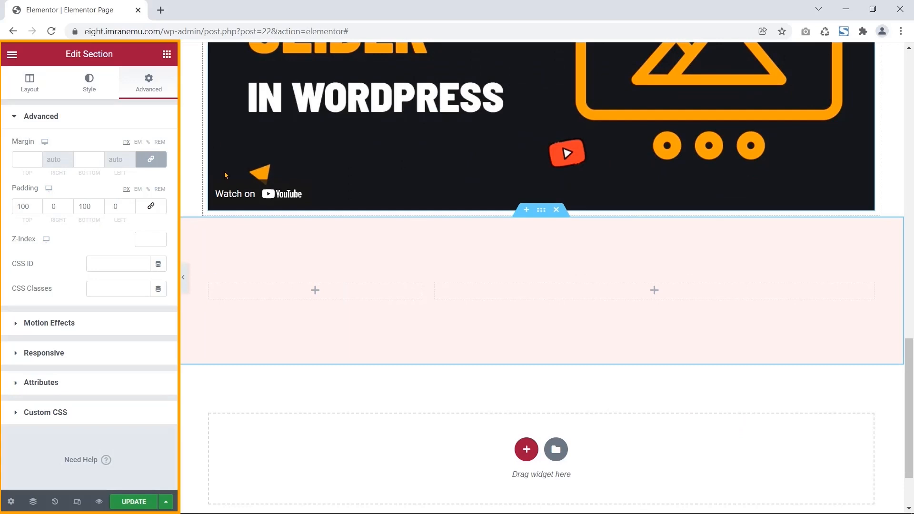
{"action": "left_click", "coordinate": [167, 55]}
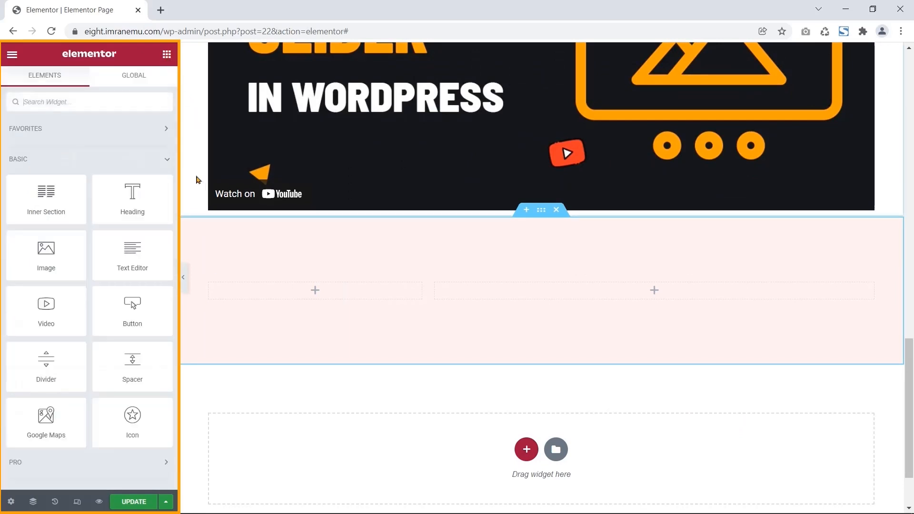
- Add a Heading reading 'Get In Touch With' to the left column, centre-aligned
{"action": "left_click_drag", "start_coordinate": [131, 196], "coordinate": [320, 288]}
{"action": "left_click_drag", "start_coordinate": [2, 140], "coordinate": [27, 149]}
{"action": "triple_click", "coordinate": [121, 165]}
{"action": "type", "text": "Get "}
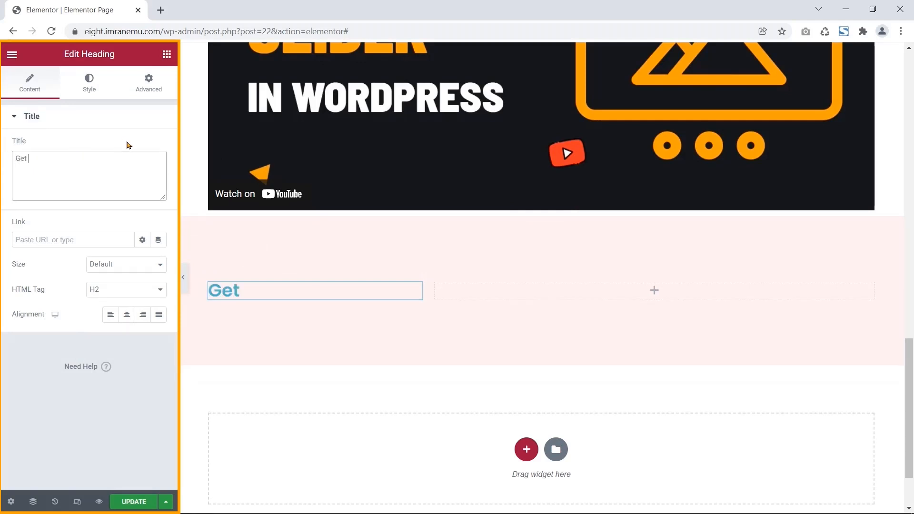
{"action": "type", "text": "In Touch With"}
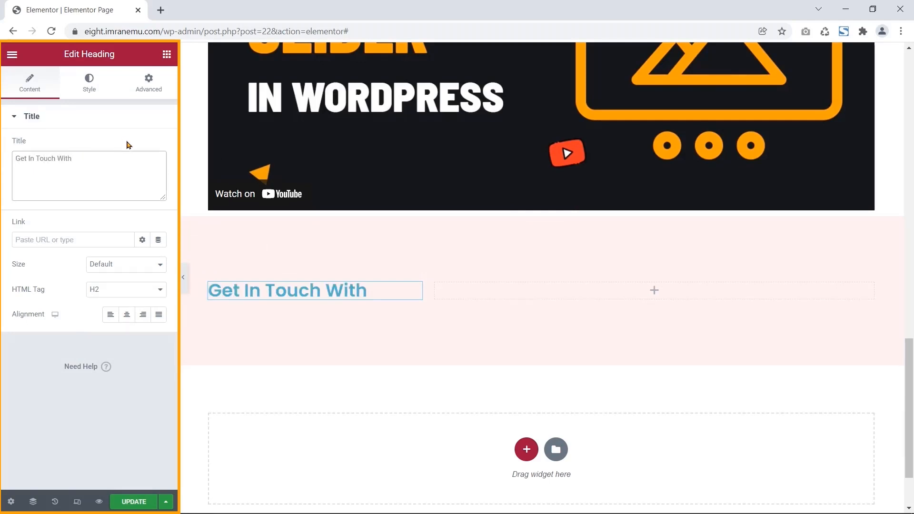
{"action": "left_click_drag", "start_coordinate": [13, 315], "coordinate": [48, 317]}
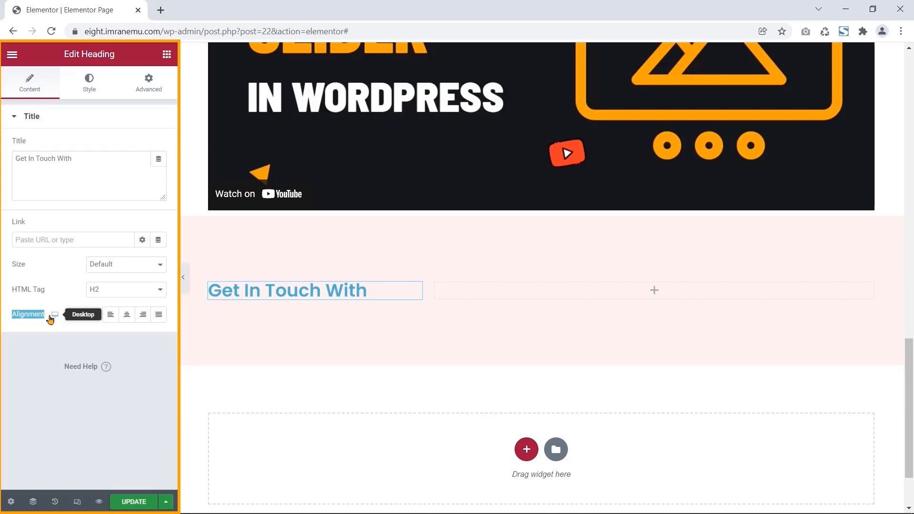
{"action": "left_click", "coordinate": [129, 319]}
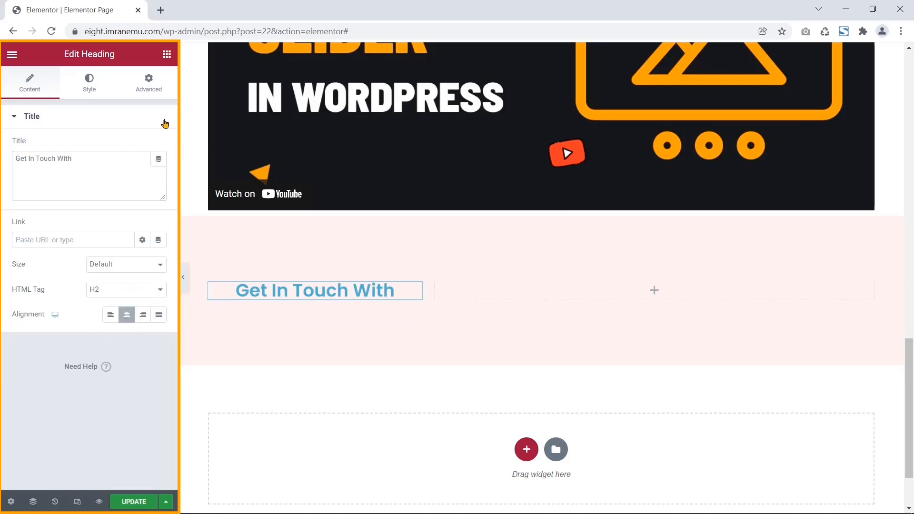
{"action": "left_click", "coordinate": [166, 55]}
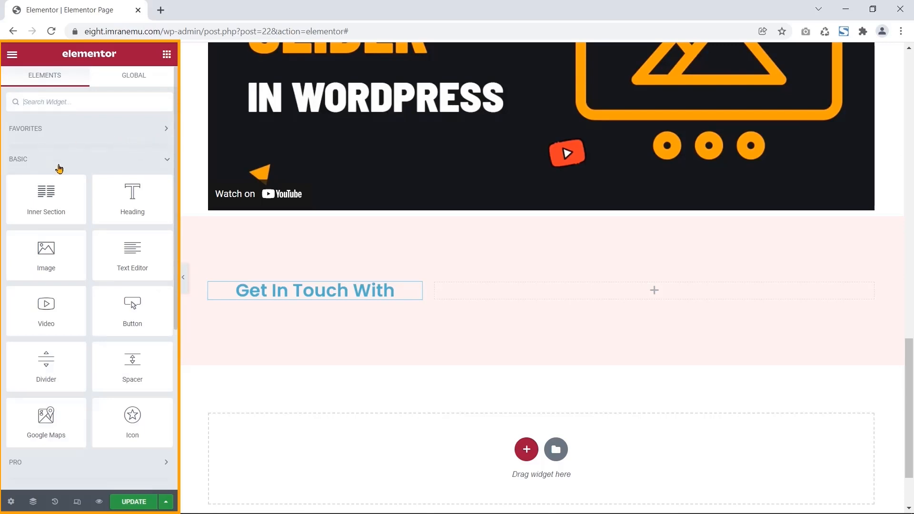
{"action": "left_click_drag", "start_coordinate": [30, 161], "coordinate": [14, 158]}
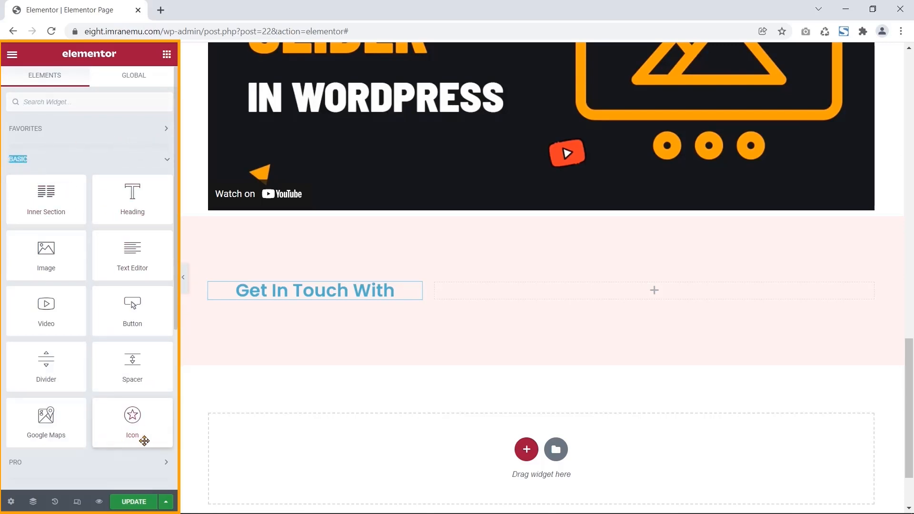
- Place an Icon widget under the heading and insert the mobile phone icon from the Icon Library
{"action": "left_click_drag", "start_coordinate": [123, 428], "coordinate": [306, 303]}
{"action": "left_click_drag", "start_coordinate": [72, 54], "coordinate": [113, 66]}
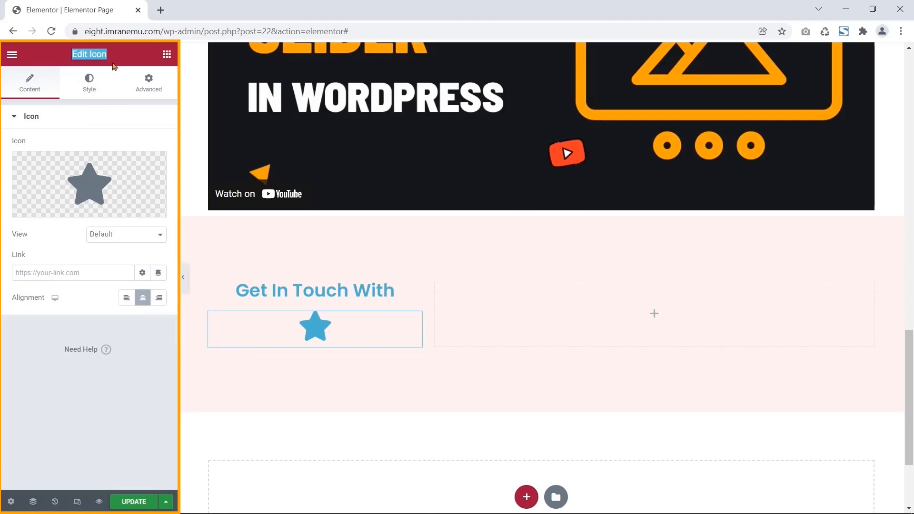
{"action": "mouse_move", "coordinate": [105, 171]}
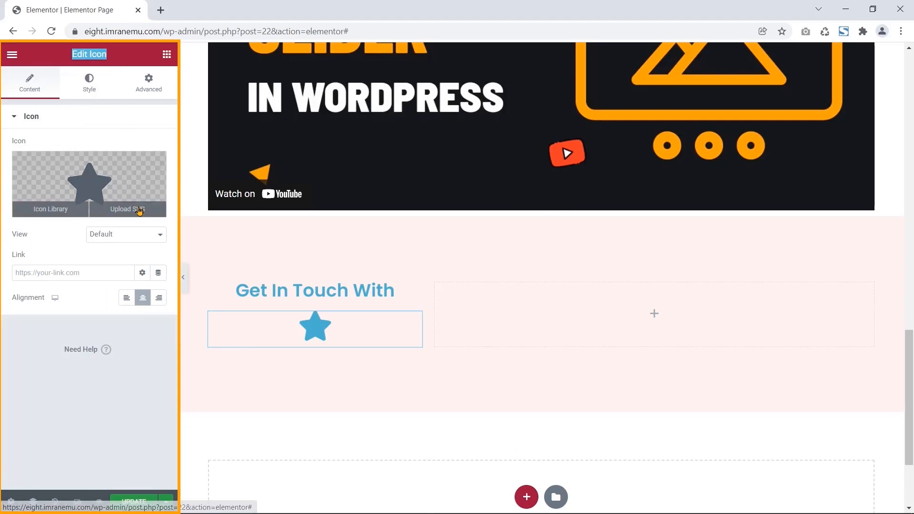
{"action": "left_click_drag", "start_coordinate": [29, 141], "coordinate": [21, 115]}
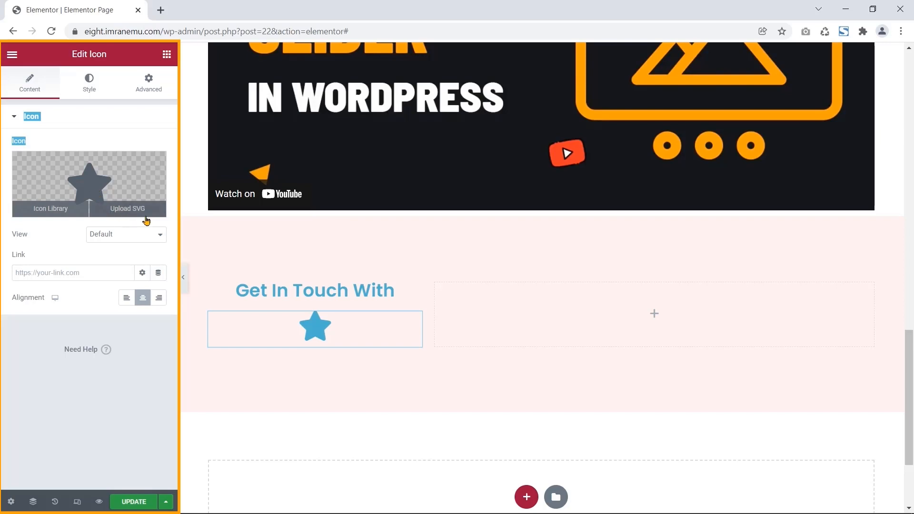
{"action": "left_click", "coordinate": [51, 209]}
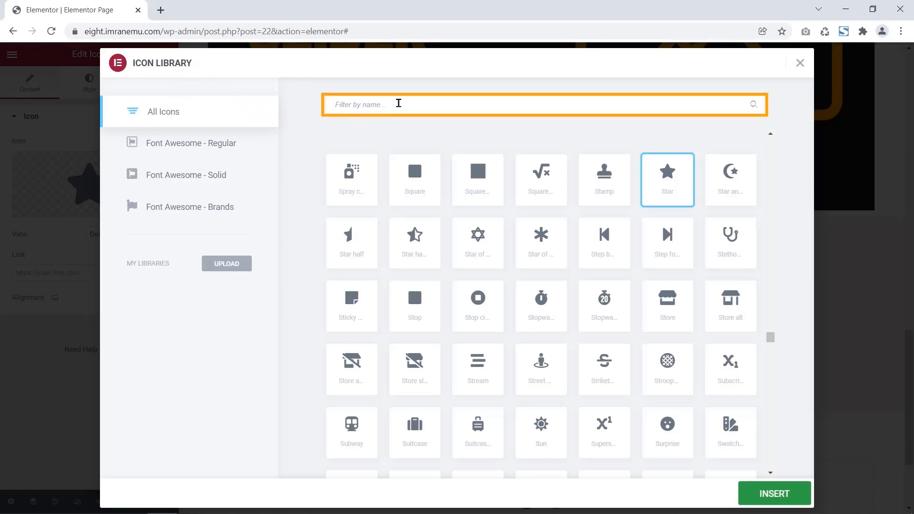
{"action": "type", "text": "Mobile"}
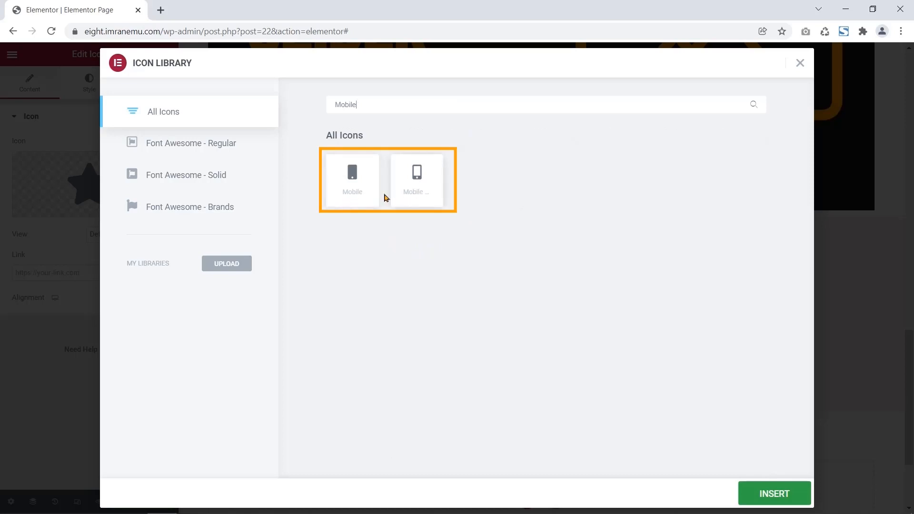
{"action": "left_click", "coordinate": [415, 185]}
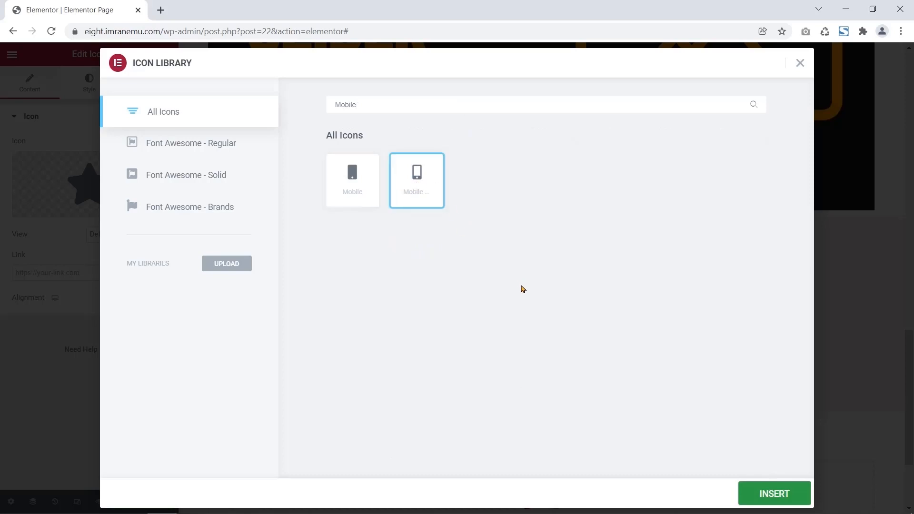
{"action": "left_click", "coordinate": [766, 496]}
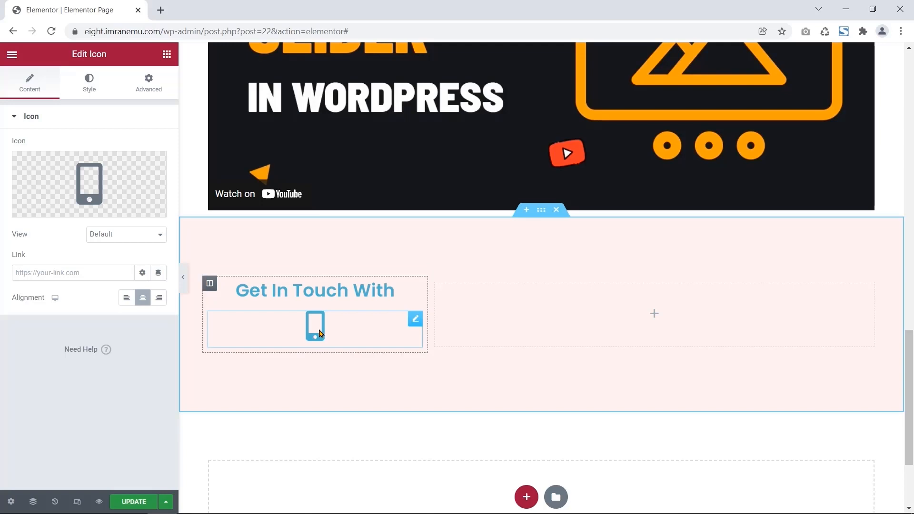
- Change the phone icon's primary colour to #FEC435
{"action": "left_click", "coordinate": [91, 86]}
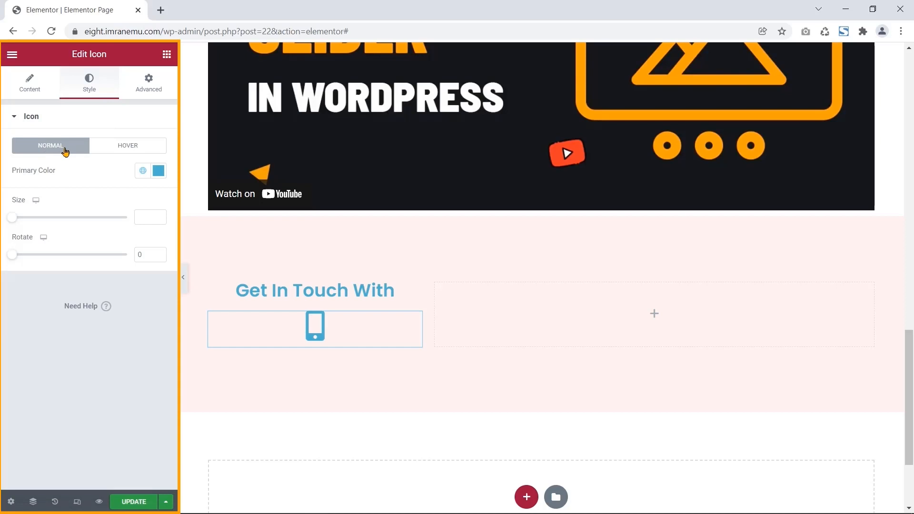
{"action": "left_click_drag", "start_coordinate": [12, 174], "coordinate": [59, 176]}
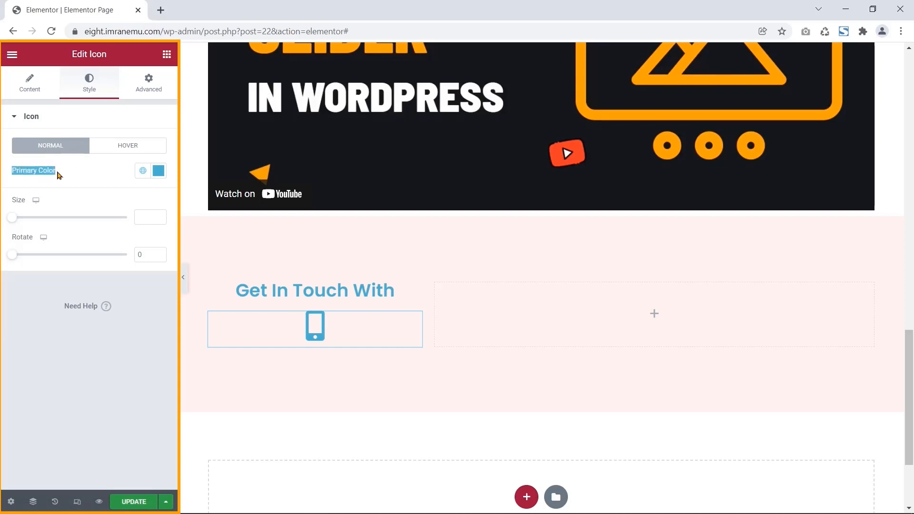
{"action": "left_click", "coordinate": [159, 171]}
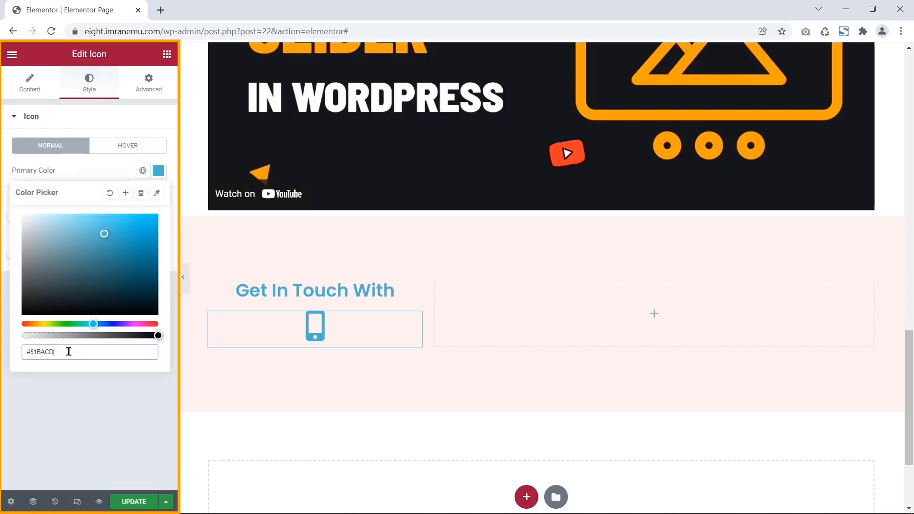
{"action": "type", "text": "#5EC435"}
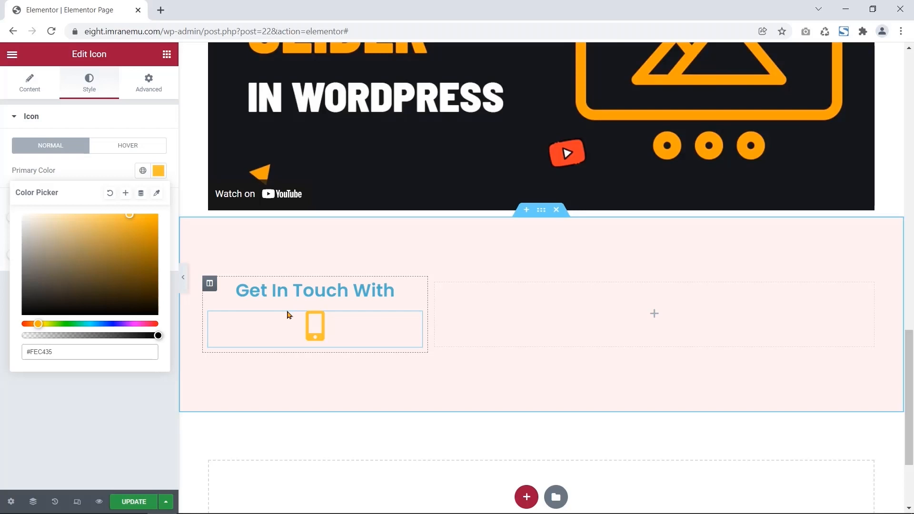
{"action": "left_click", "coordinate": [166, 54]}
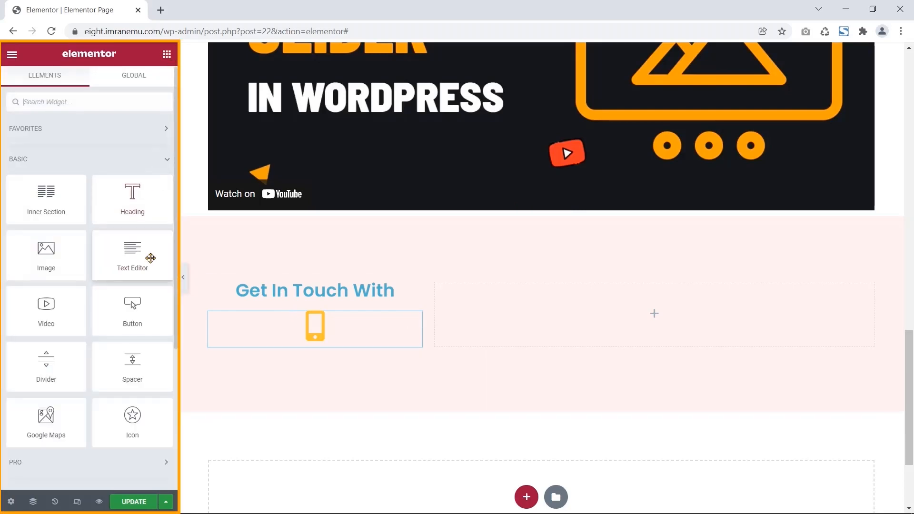
- Add a Text Editor below the icon containing the contact phone number, centre-aligned
{"action": "left_click_drag", "start_coordinate": [139, 259], "coordinate": [317, 365]}
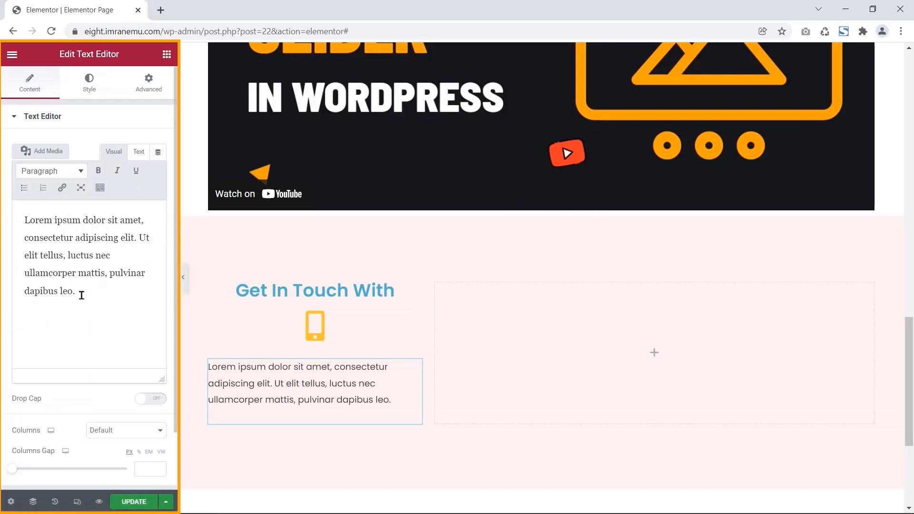
{"action": "left_click_drag", "start_coordinate": [76, 292], "coordinate": [22, 226]}
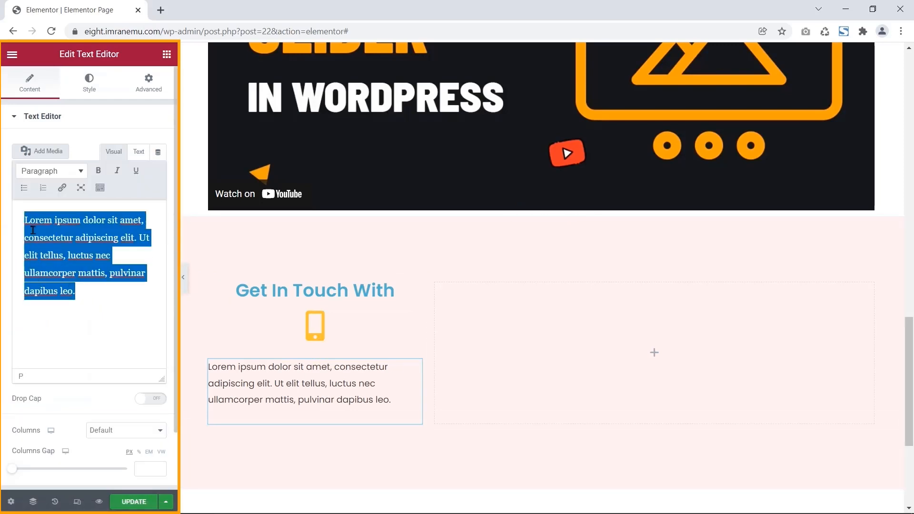
{"action": "key", "text": "BackSpace"}
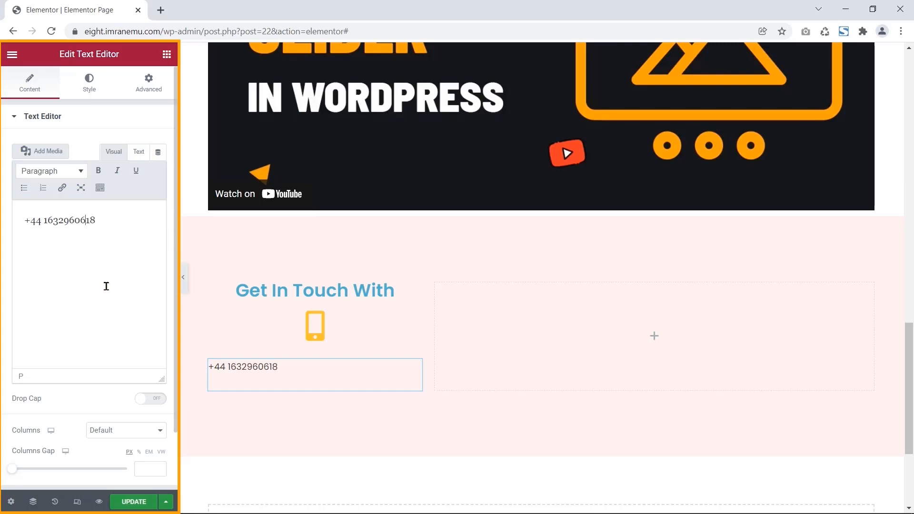
{"action": "left_click", "coordinate": [89, 81]}
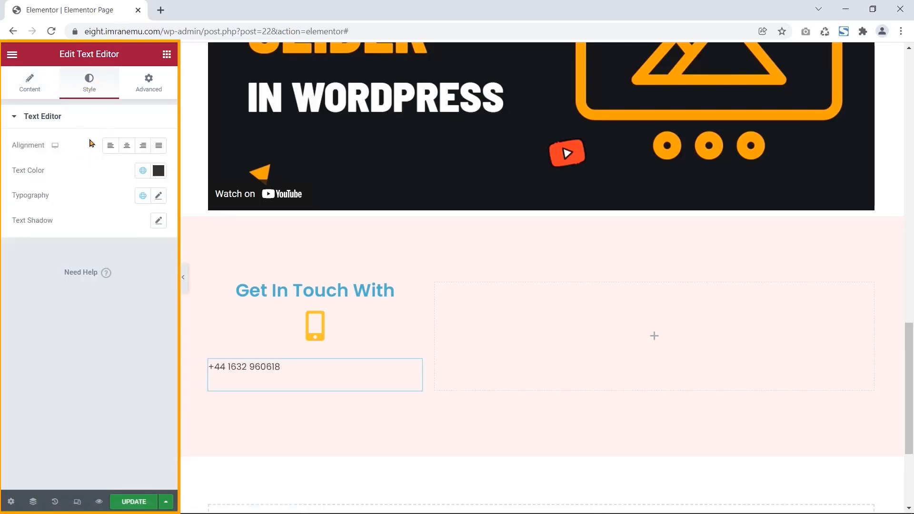
{"action": "left_click_drag", "start_coordinate": [40, 147], "coordinate": [5, 143]}
{"action": "left_click", "coordinate": [127, 146]}
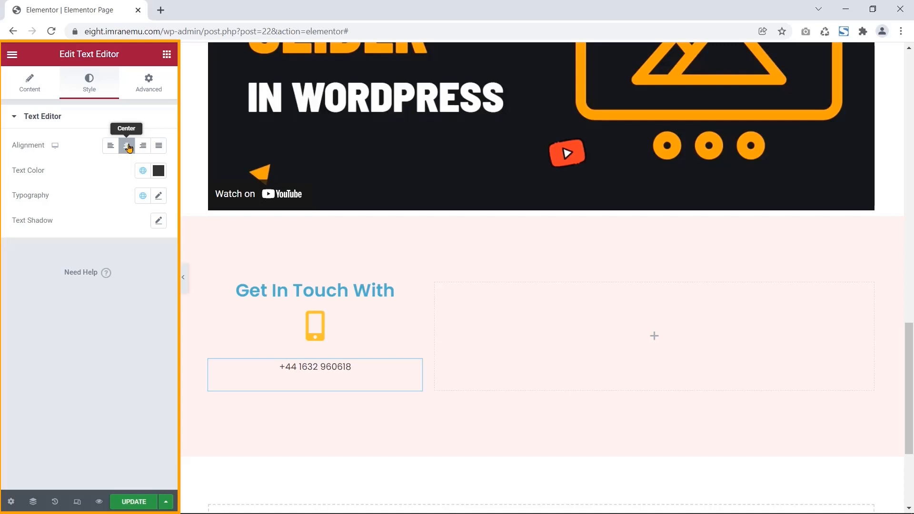
{"action": "left_click", "coordinate": [167, 55]}
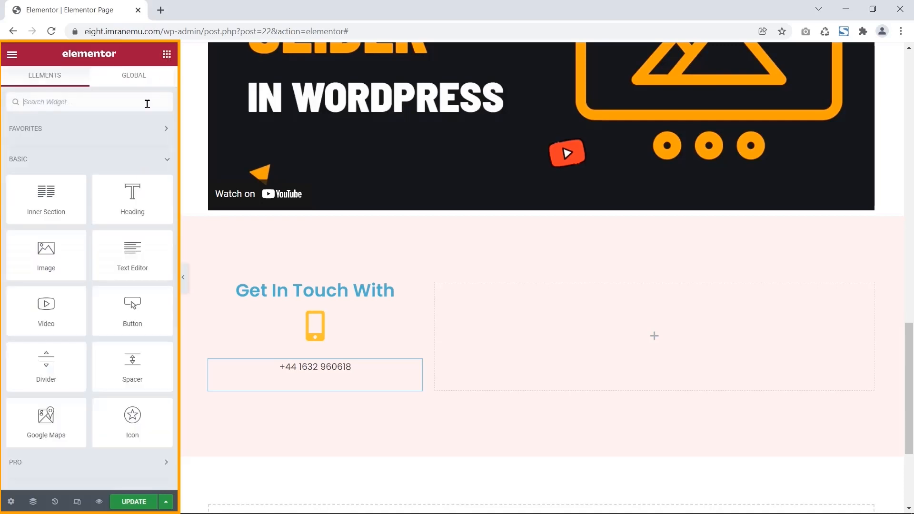
- Add a Mail bulk icon below the phone number, coloured #FEC42D
{"action": "left_click_drag", "start_coordinate": [136, 417], "coordinate": [309, 390]}
{"action": "left_click", "coordinate": [61, 209]}
{"action": "left_click", "coordinate": [367, 103]}
{"action": "type", "text": "Mail"}
{"action": "left_click", "coordinate": [349, 185]}
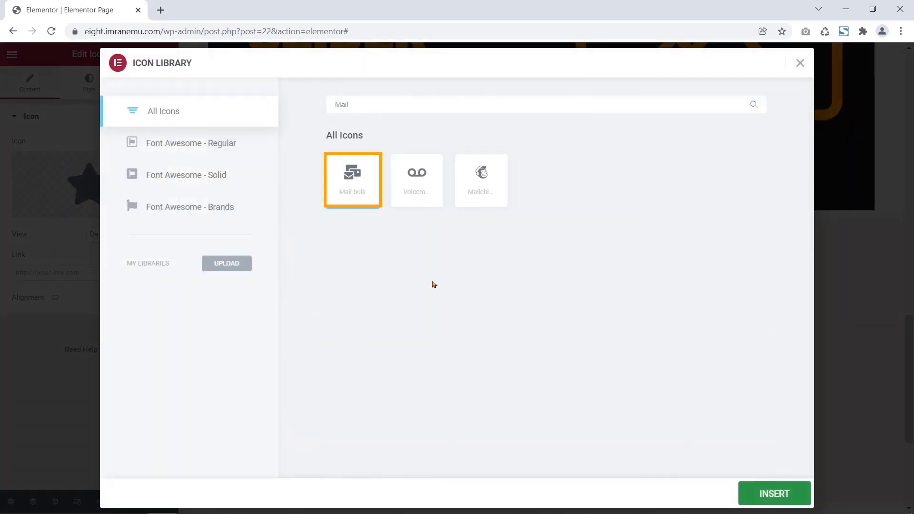
{"action": "left_click", "coordinate": [774, 493]}
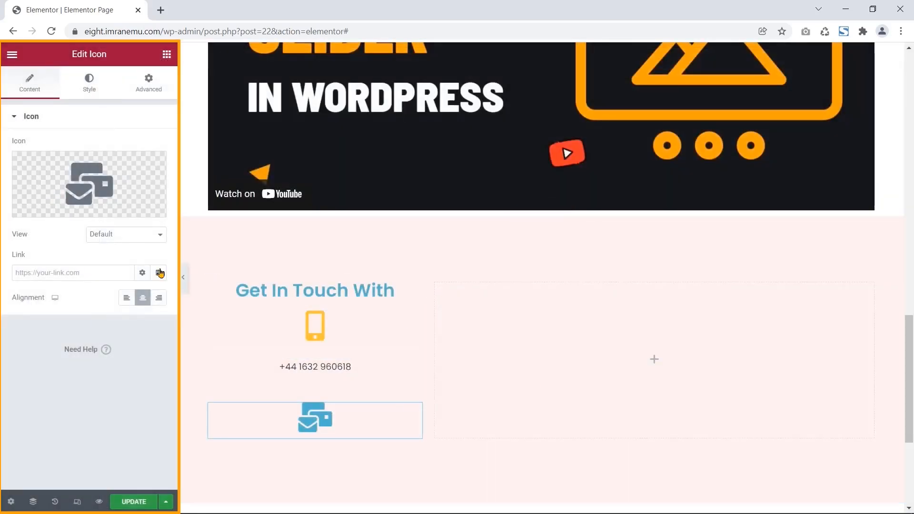
{"action": "left_click", "coordinate": [89, 84]}
{"action": "left_click", "coordinate": [159, 170]}
{"action": "left_click", "coordinate": [87, 355]}
{"action": "key", "text": "BackSpace"}
{"action": "key", "text": "BackSpace"}
{"action": "key", "text": "BackSpace"}
{"action": "key", "text": "BackSpace"}
{"action": "key", "text": "BackSpace"}
{"action": "key", "text": "BackSpace"}
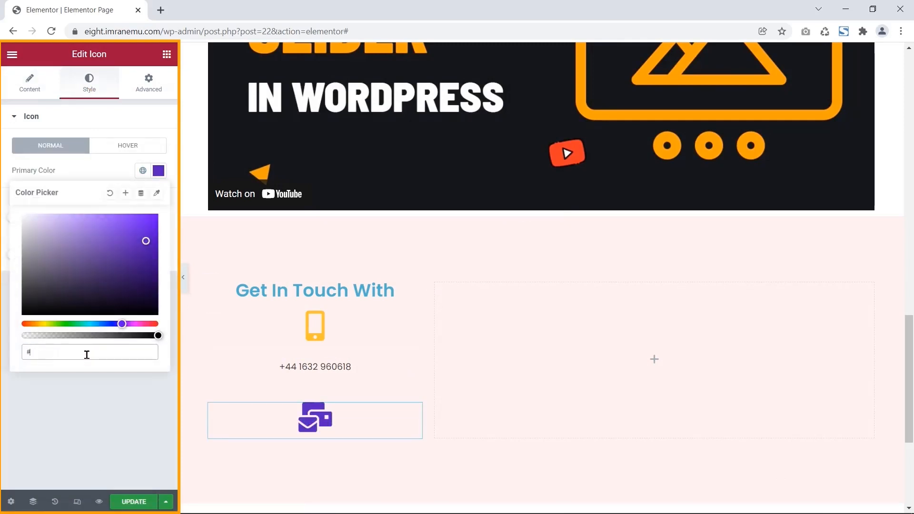
{"action": "type", "text": "FEC42D"}
{"action": "left_click", "coordinate": [166, 54]}
- Add a centred Text Editor below the mail icon with the contact e-mail address
{"action": "left_click_drag", "start_coordinate": [114, 254], "coordinate": [318, 449]}
{"action": "scroll", "coordinate": [371, 438], "scroll_direction": "down", "scroll_amount": 1}
{"action": "left_click_drag", "start_coordinate": [79, 291], "coordinate": [11, 230]}
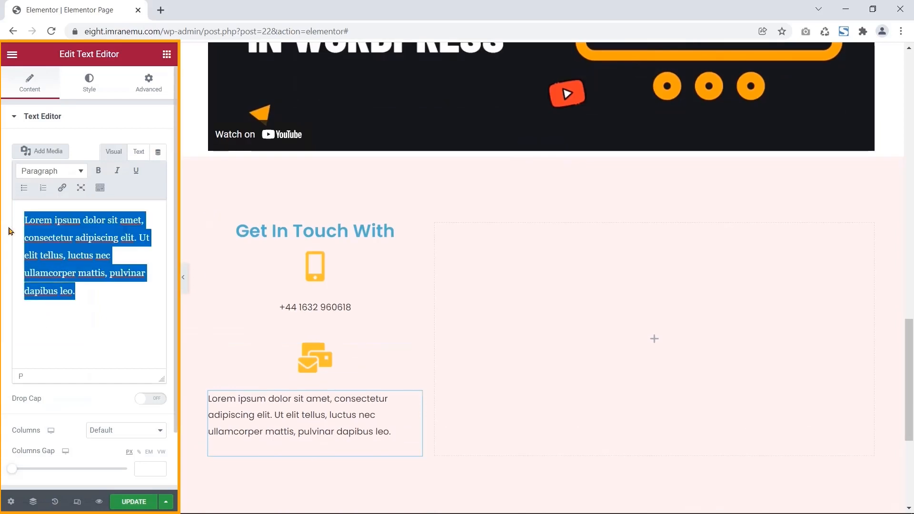
{"action": "key", "text": "BackSpace"}
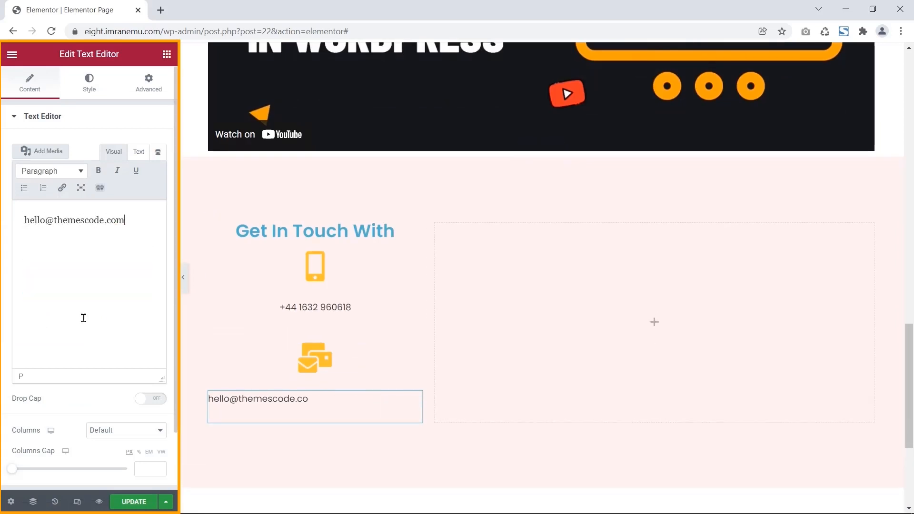
{"action": "left_click", "coordinate": [89, 82]}
{"action": "left_click", "coordinate": [127, 145]}
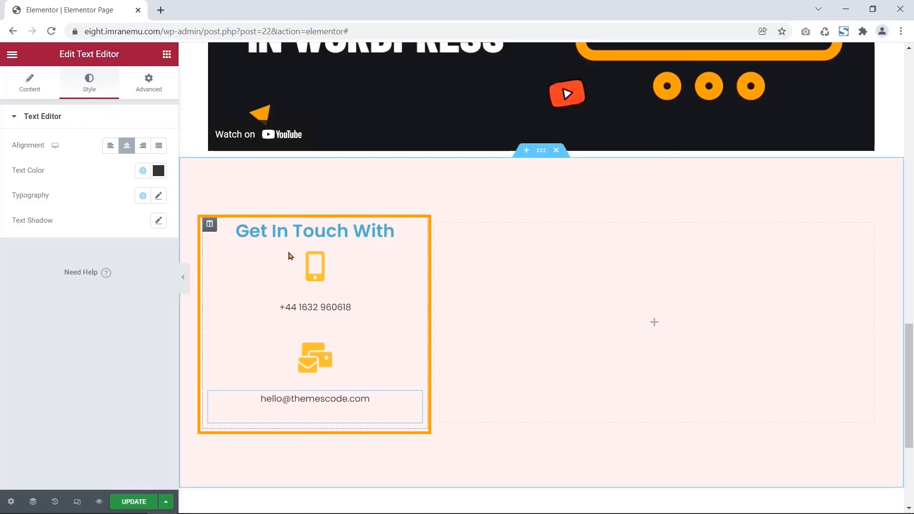
{"action": "left_click", "coordinate": [170, 59]}
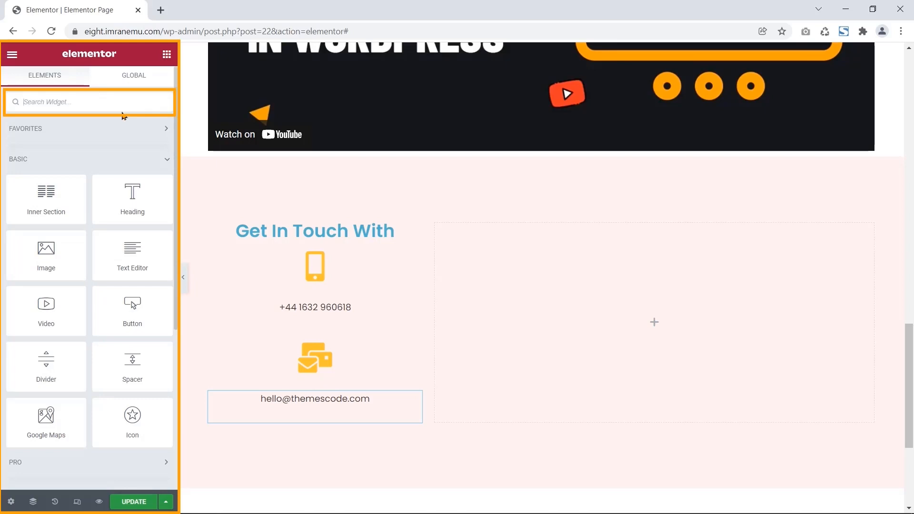
- Place a Social Icons widget below the e-mail, ordered Facebook, Twitter, YouTube
{"action": "left_click", "coordinate": [80, 101]}
{"action": "type", "text": "Social Icons"}
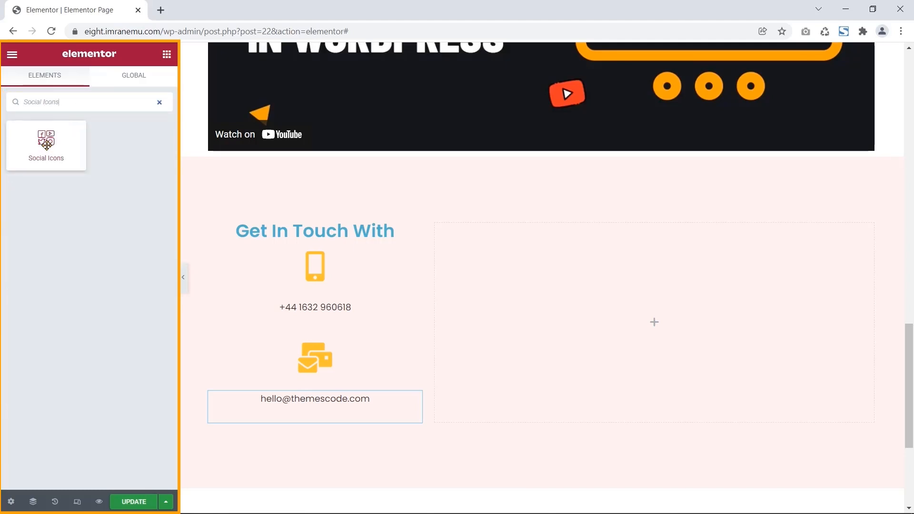
{"action": "left_click_drag", "start_coordinate": [46, 145], "coordinate": [325, 418]}
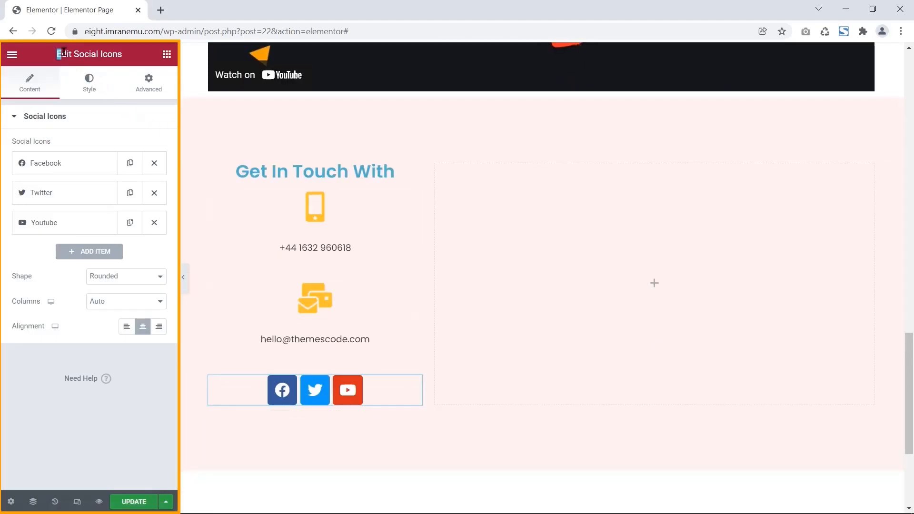
{"action": "left_click_drag", "start_coordinate": [64, 52], "coordinate": [128, 57]}
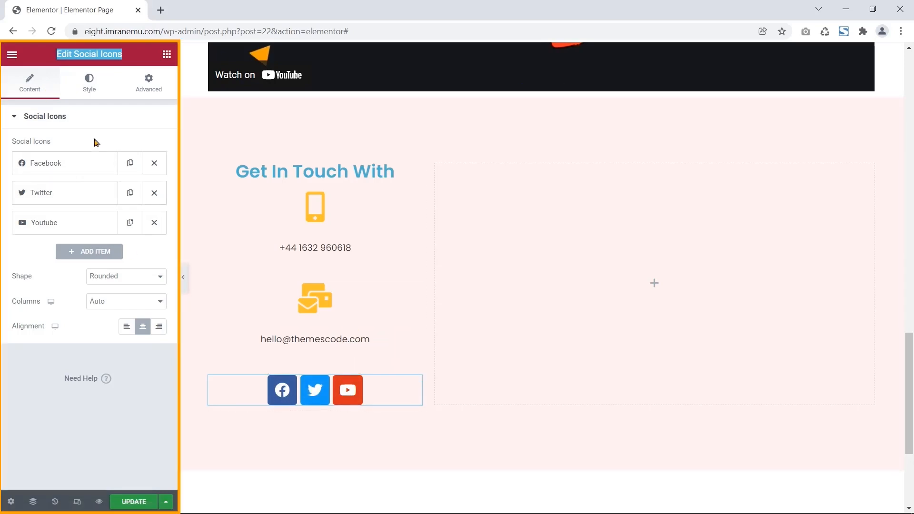
{"action": "left_click", "coordinate": [131, 164]}
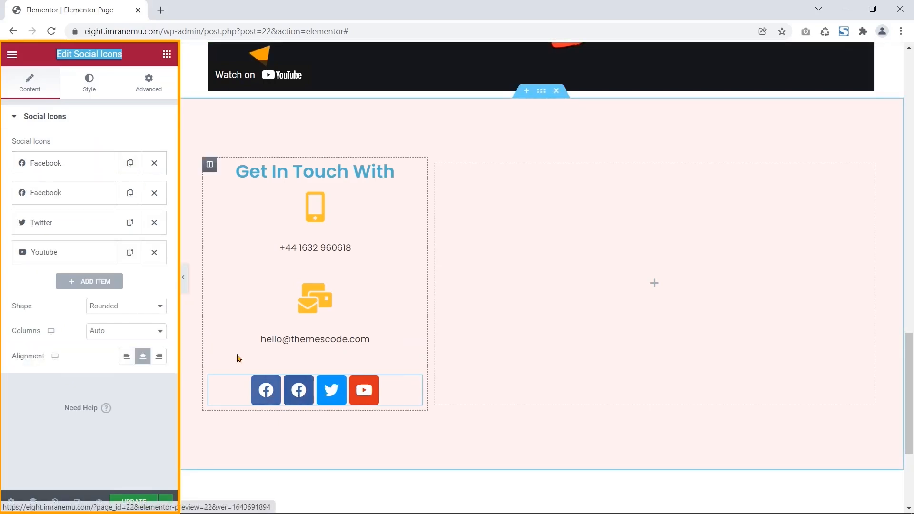
{"action": "left_click", "coordinate": [154, 193]}
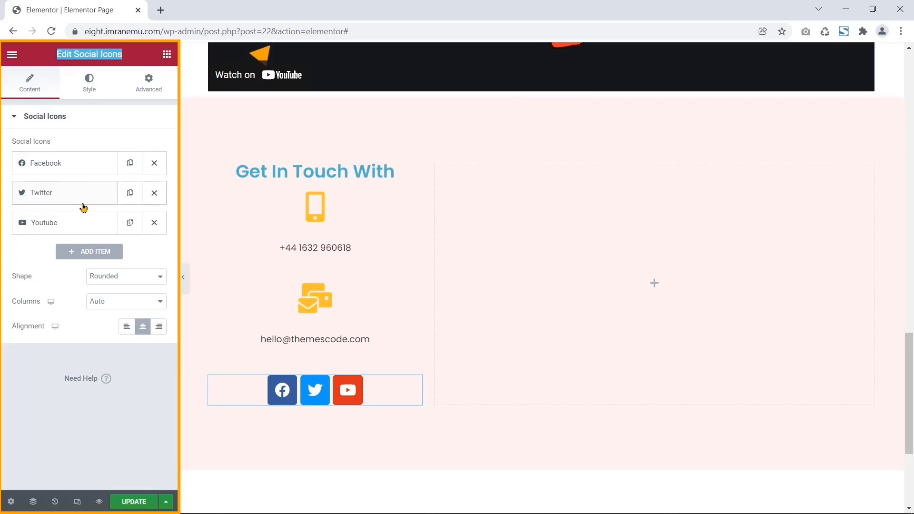
{"action": "left_click_drag", "start_coordinate": [81, 225], "coordinate": [84, 200]}
{"action": "left_click_drag", "start_coordinate": [84, 165], "coordinate": [88, 230]}
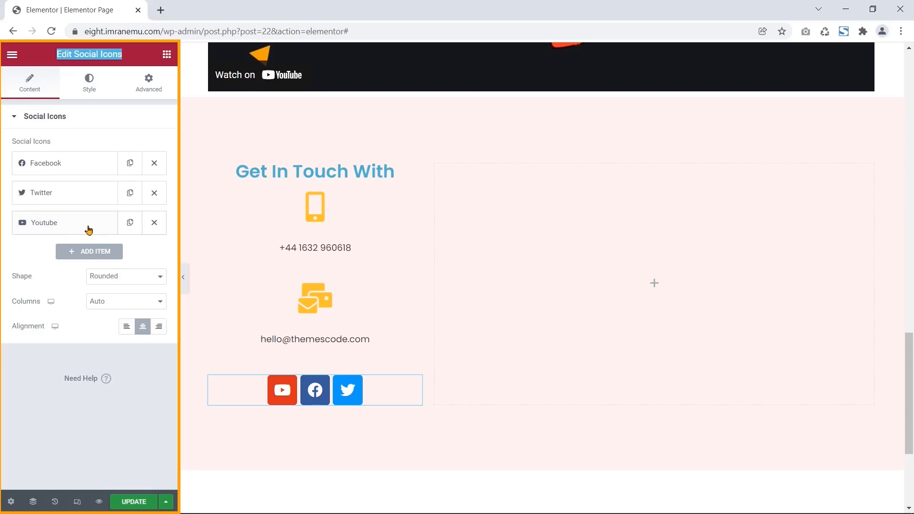
{"action": "left_click", "coordinate": [92, 224]}
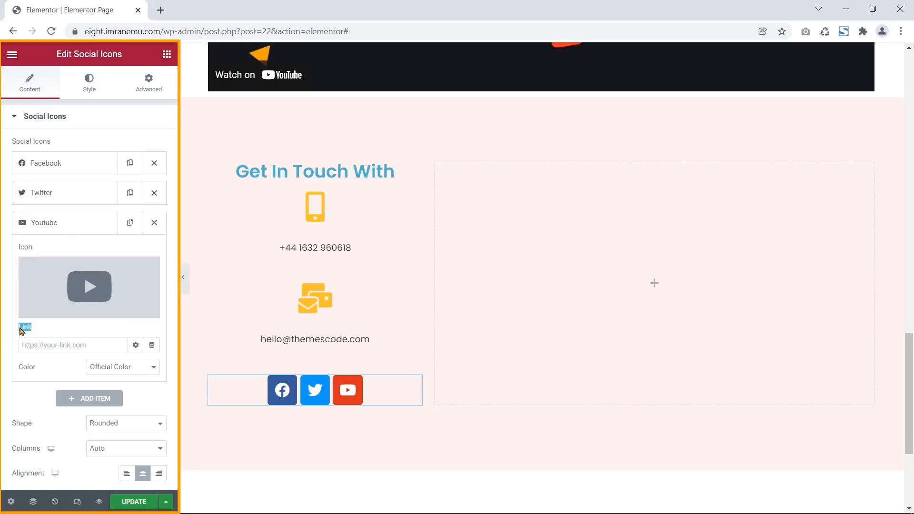
- Copy the themesCode YouTube channel's web address from Edge
{"action": "left_click", "coordinate": [196, 501]}
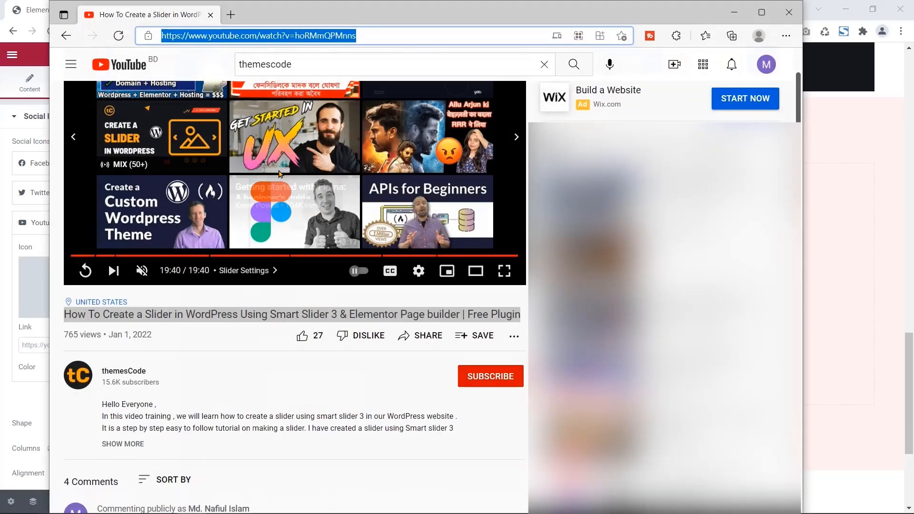
{"action": "left_click", "coordinate": [126, 370]}
{"action": "left_click", "coordinate": [250, 36]}
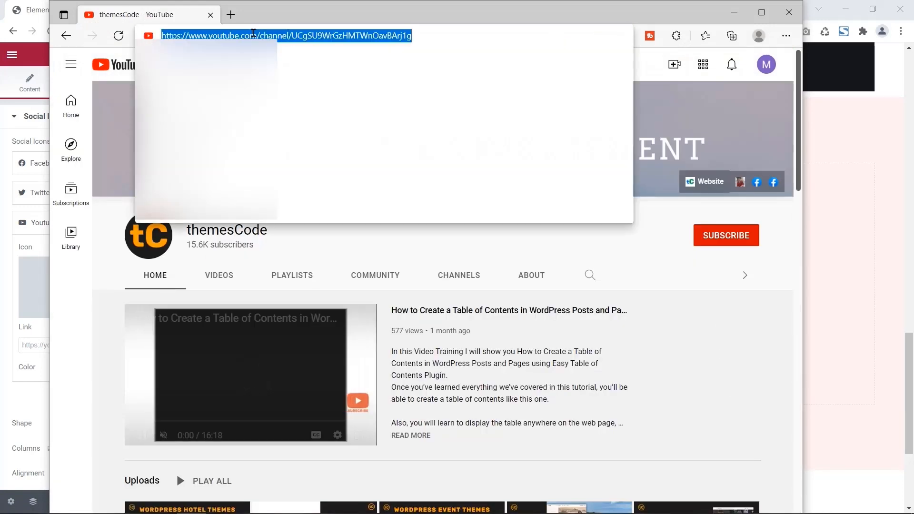
{"action": "right_click", "coordinate": [267, 35]}
{"action": "left_click", "coordinate": [285, 124]}
{"action": "left_click", "coordinate": [733, 12]}
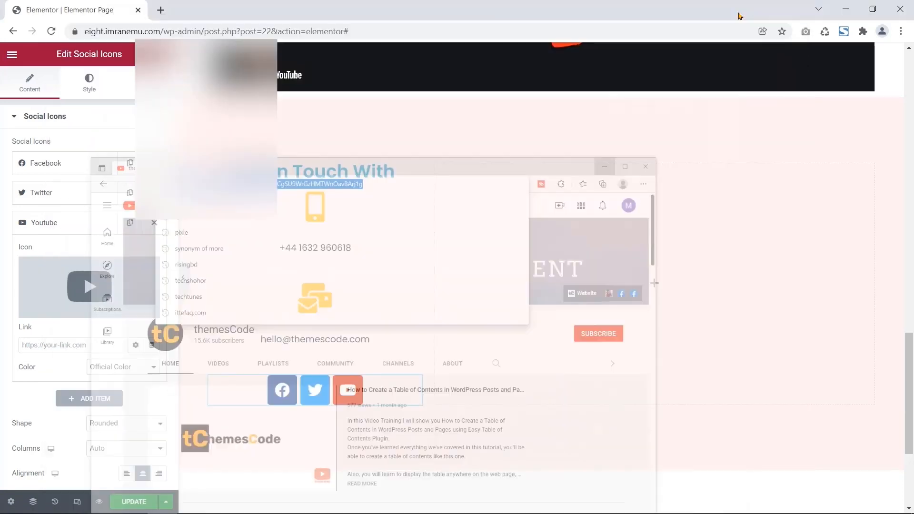
- Paste the channel address as the YouTube icon's link and add a fourth WordPress icon
{"action": "right_click", "coordinate": [99, 345]}
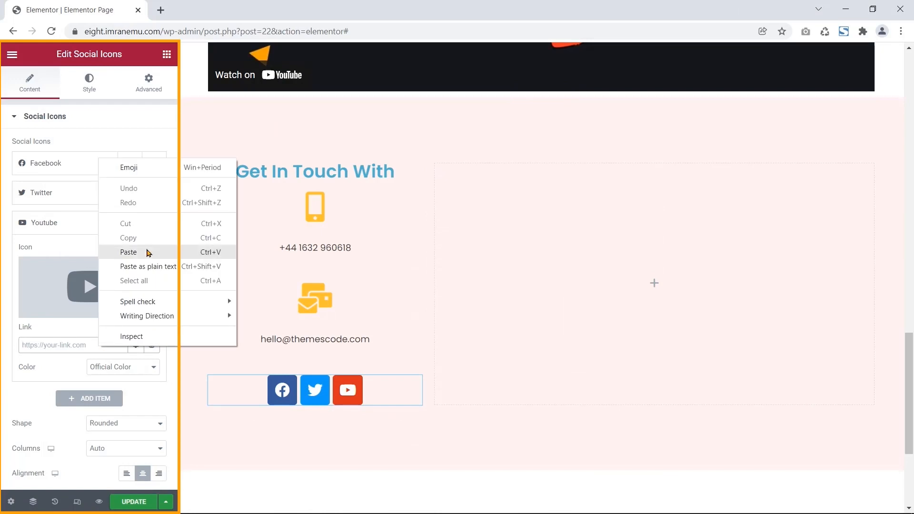
{"action": "left_click", "coordinate": [146, 252]}
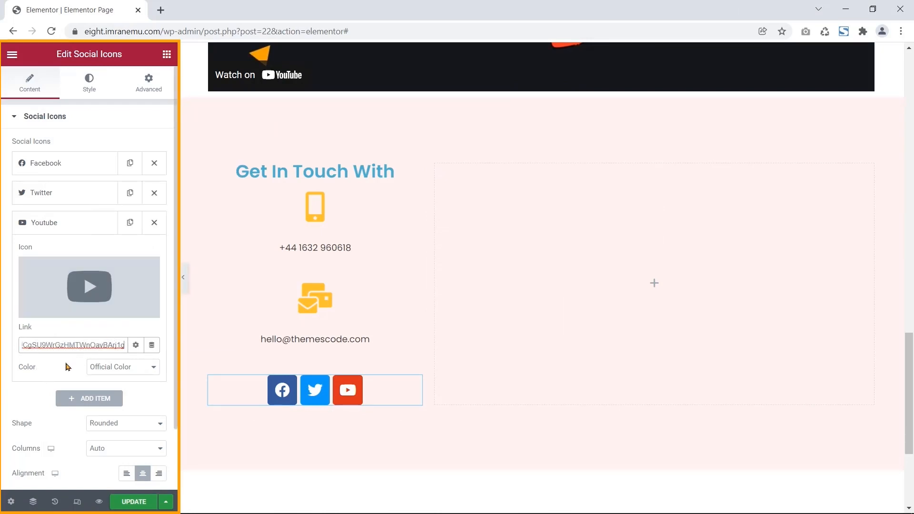
{"action": "left_click", "coordinate": [74, 403]}
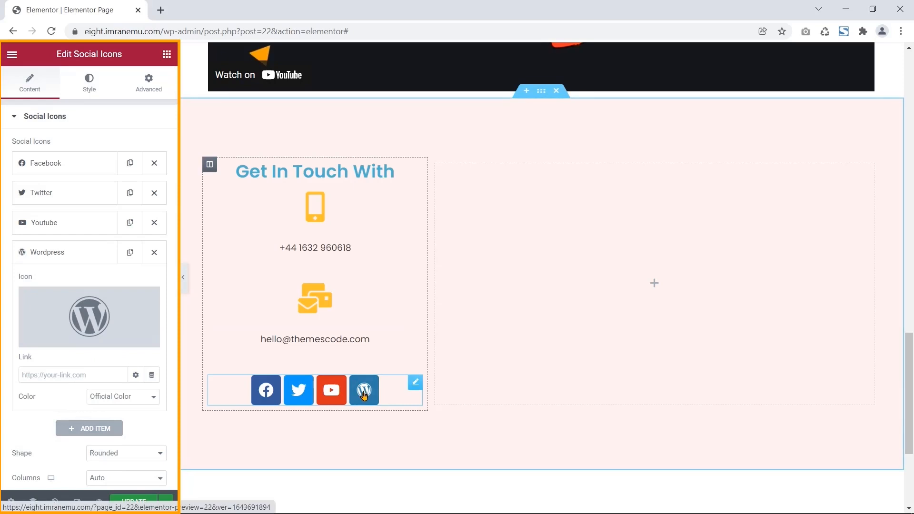
- Set the social icons' Icon Size to 20 and review the Advanced settings
{"action": "left_click", "coordinate": [90, 85]}
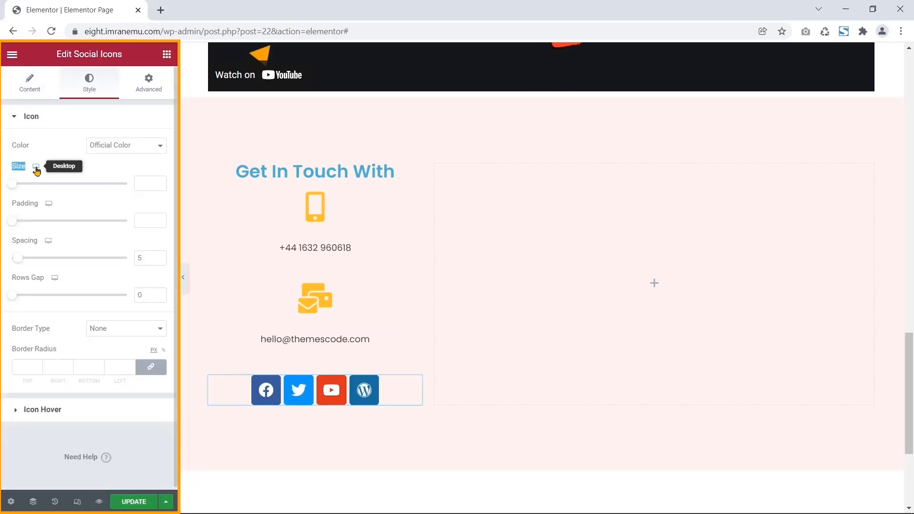
{"action": "left_click", "coordinate": [145, 181]}
{"action": "type", "text": "20"}
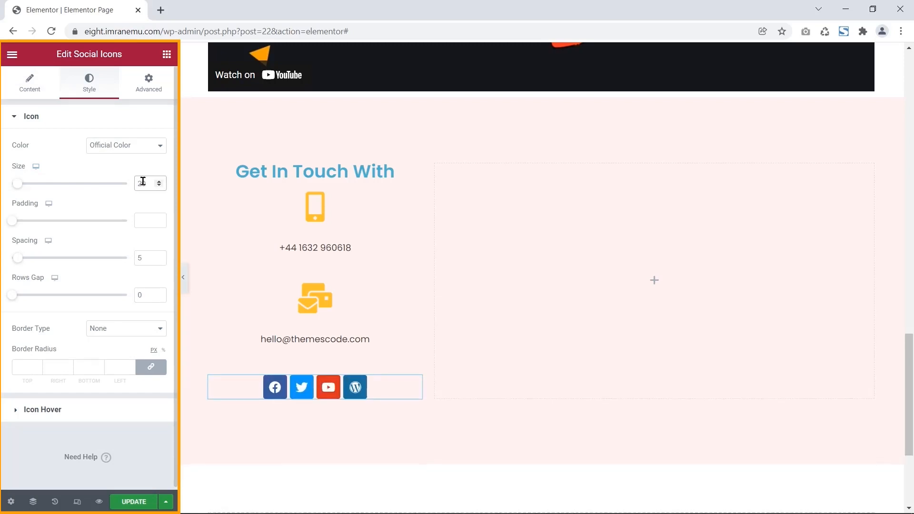
{"action": "left_click", "coordinate": [164, 86]}
{"action": "left_click", "coordinate": [90, 86]}
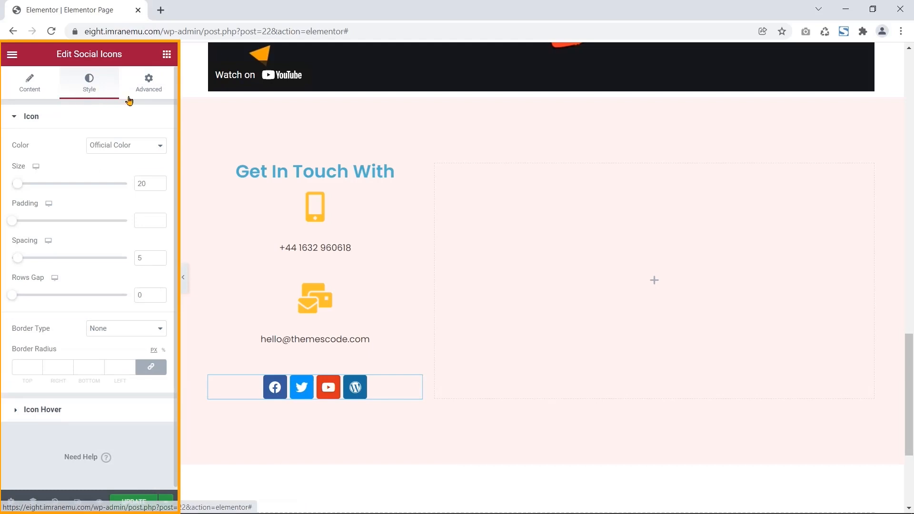
{"action": "left_click", "coordinate": [147, 86]}
{"action": "scroll", "coordinate": [134, 128], "scroll_direction": "down", "scroll_amount": 3}
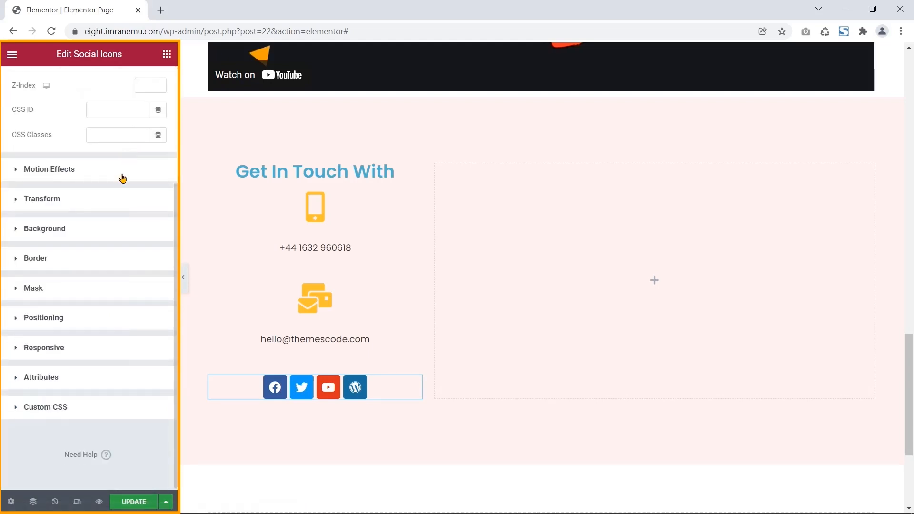
{"action": "scroll", "coordinate": [124, 178], "scroll_direction": "up", "scroll_amount": 3}
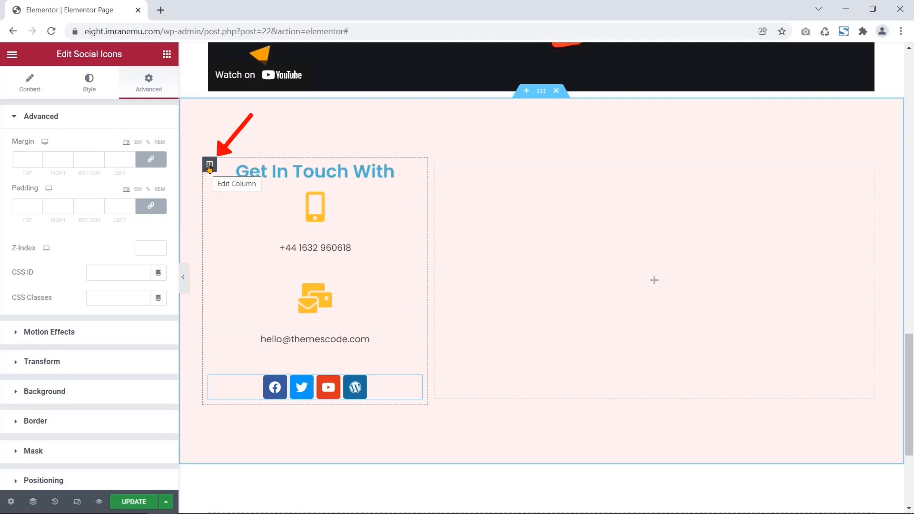
- Set the contact column's margin to 100 px top and 0 elsewhere, then search widgets for 'Form'
{"action": "left_click", "coordinate": [209, 165]}
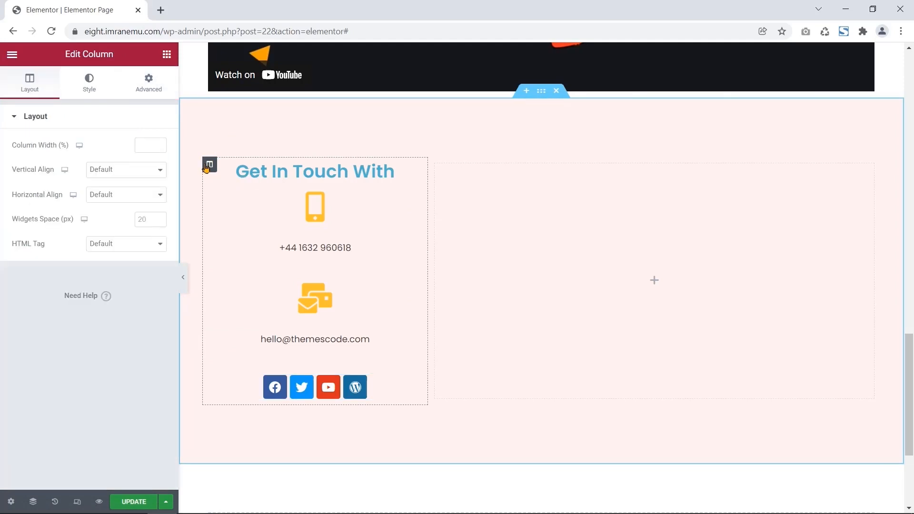
{"action": "left_click", "coordinate": [151, 86]}
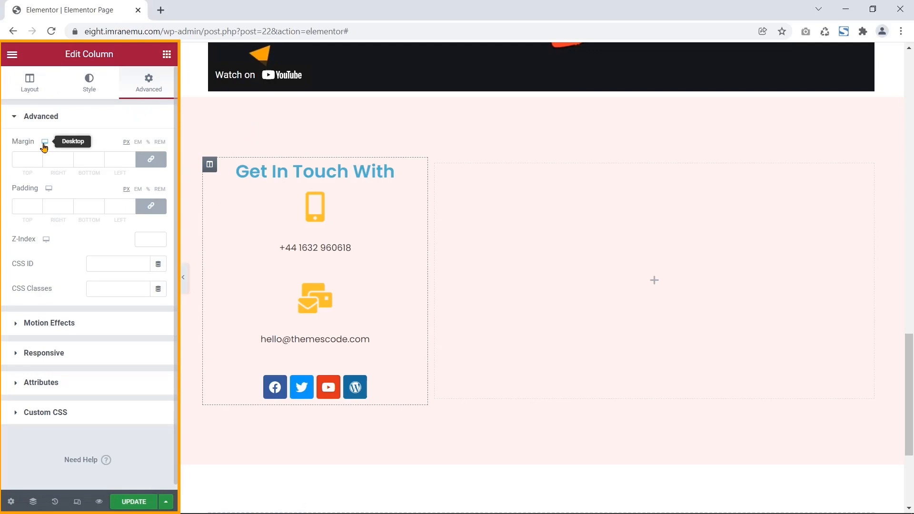
{"action": "left_click", "coordinate": [28, 159]}
{"action": "type", "text": "0"}
{"action": "left_click", "coordinate": [151, 159]}
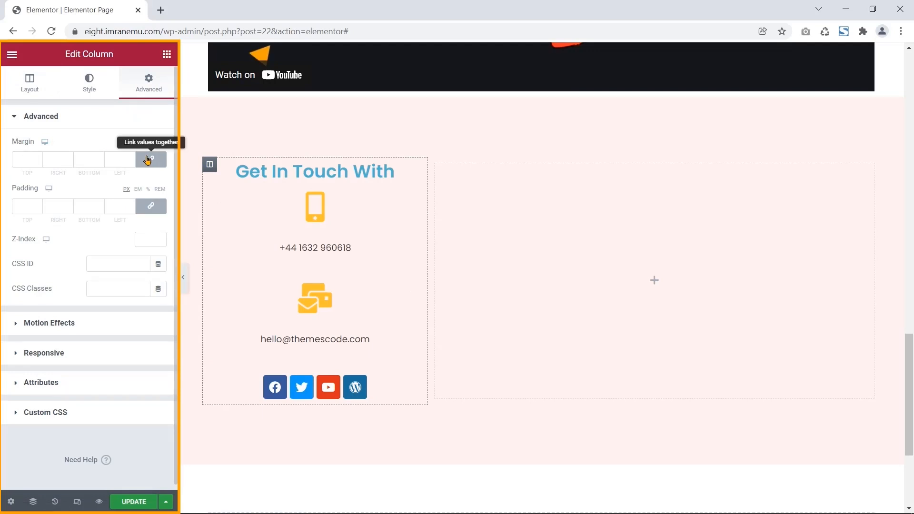
{"action": "left_click", "coordinate": [21, 159]}
{"action": "type", "text": "100"}
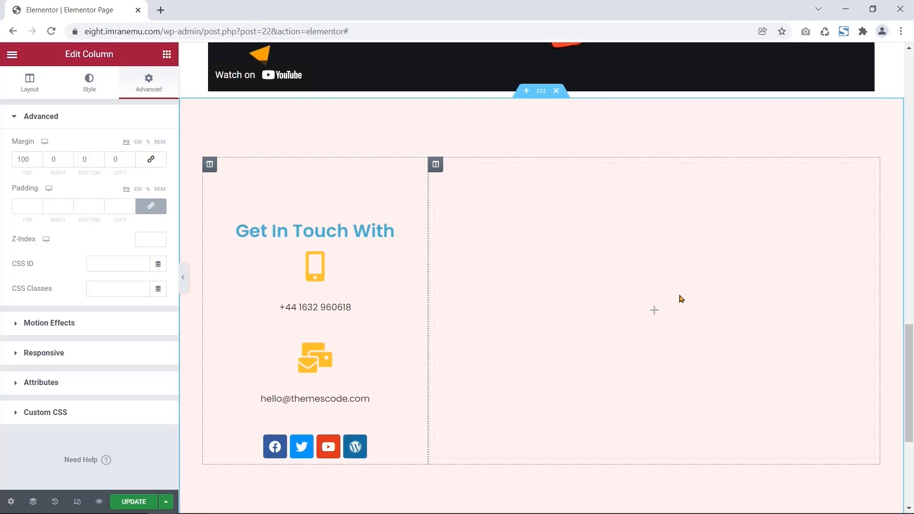
{"action": "left_click", "coordinate": [166, 54]}
{"action": "type", "text": "Form"}
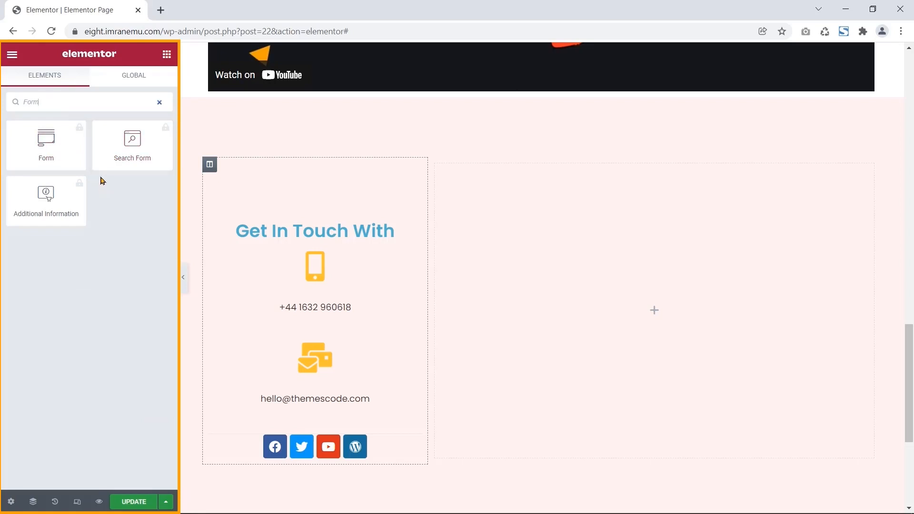
- Dismiss the Search Form promotion, search widgets for 'HTM' and drag HTML into the right column
{"action": "left_click", "coordinate": [165, 133]}
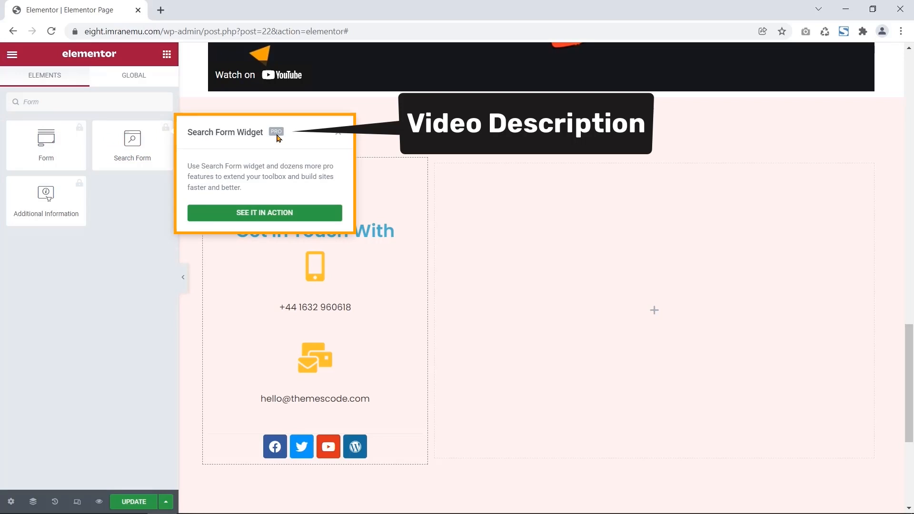
{"action": "left_click", "coordinate": [119, 192]}
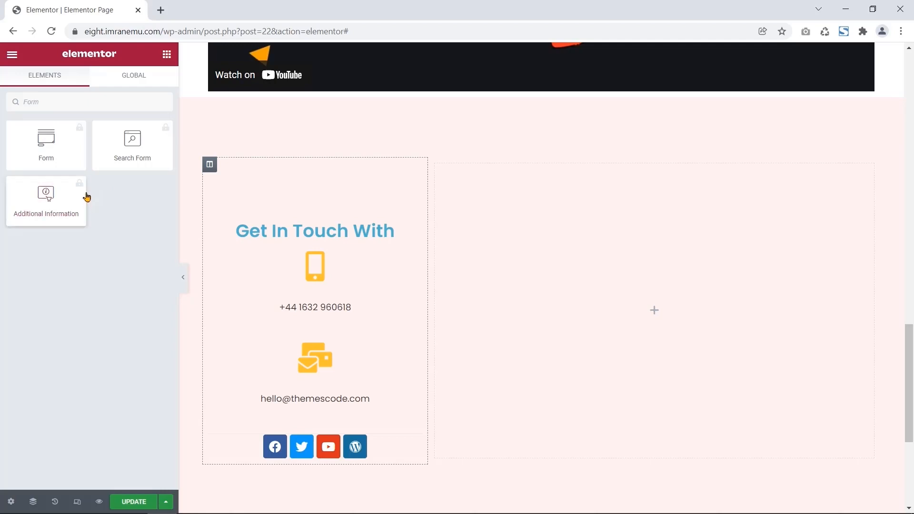
{"action": "left_click", "coordinate": [117, 101]}
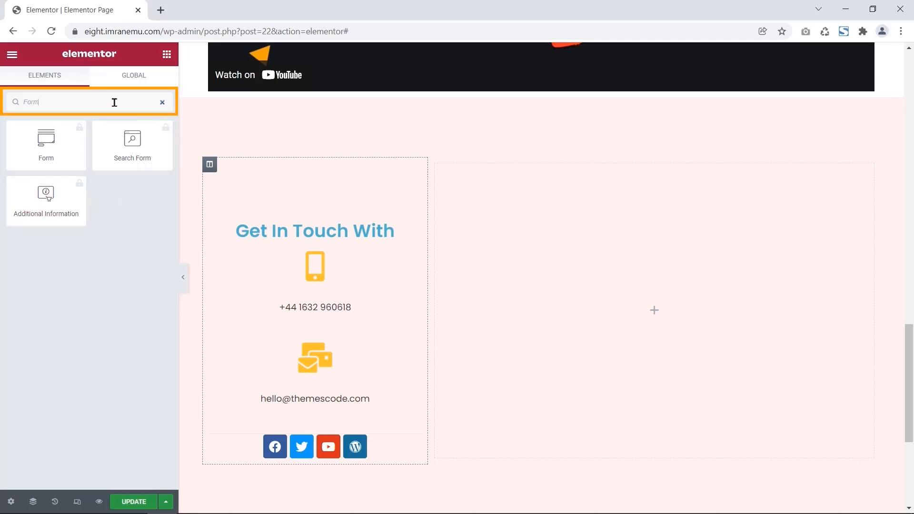
{"action": "key", "text": "BackSpace"}
{"action": "key", "text": "BackSpace"}
{"action": "key", "text": "BackSpace"}
{"action": "key", "text": "BackSpace"}
{"action": "type", "text": "HTML"}
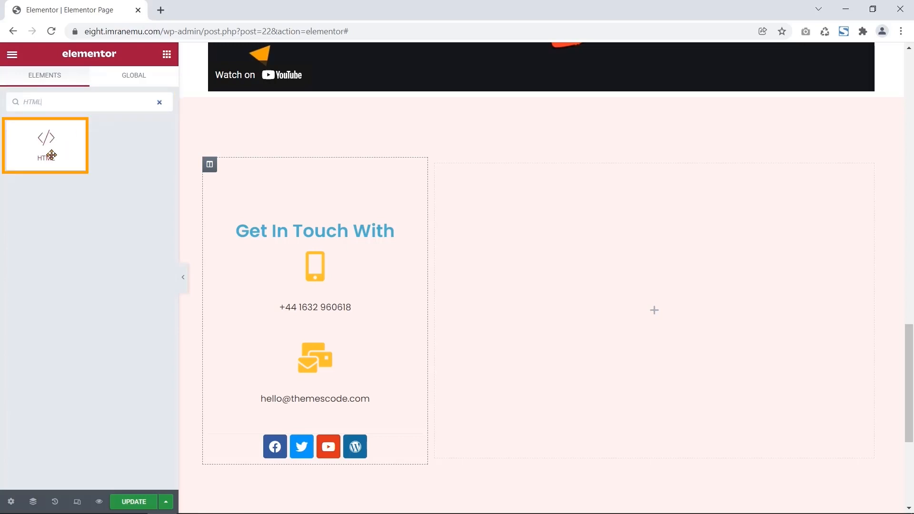
{"action": "left_click_drag", "start_coordinate": [49, 153], "coordinate": [692, 310]}
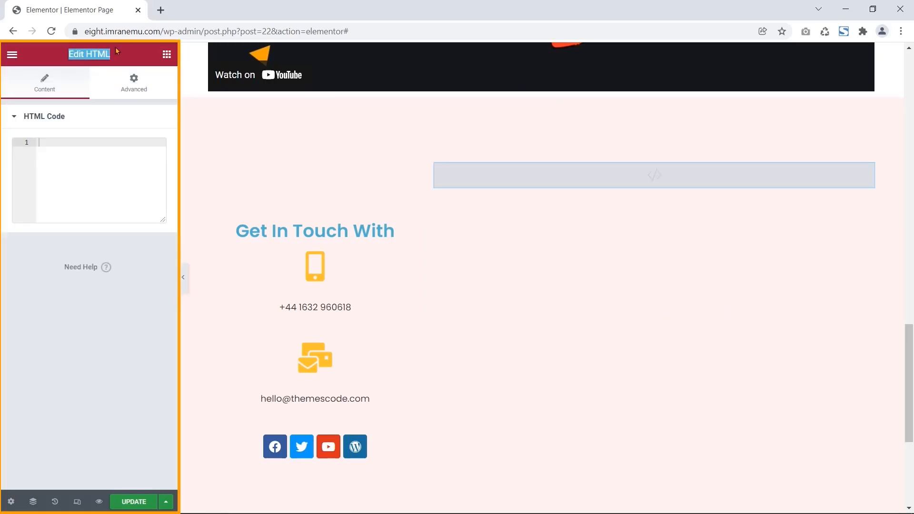
- Write test code (DOCTYPE, html, body, h1 'Hello World') in the HTML widget
{"action": "left_click", "coordinate": [88, 146]}
{"action": "type", "text": "<!DOCTYPE html>"}
{"action": "key", "text": "Return"}
{"action": "type", "text": "<html>"}
{"action": "key", "text": "Return"}
{"action": "type", "text": "<body>"}
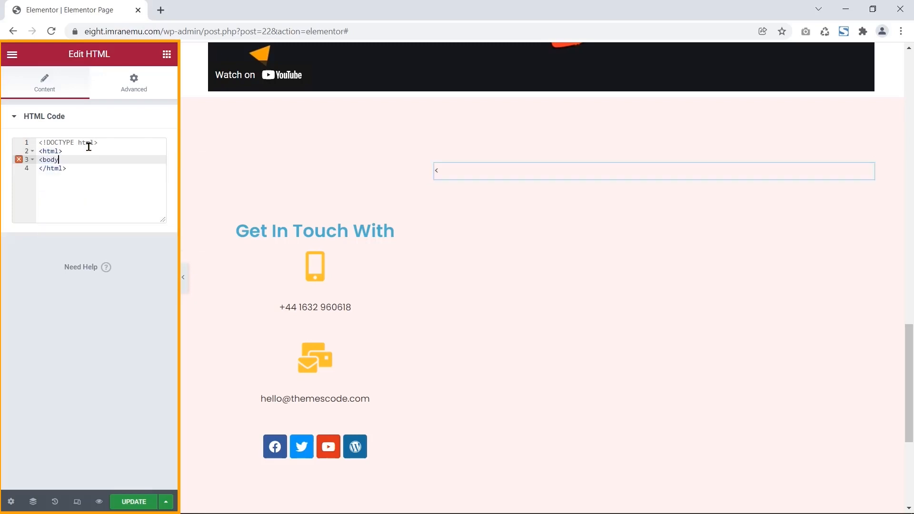
{"action": "key", "text": "Return"}
{"action": "type", "text": "<h1>Hello World"}
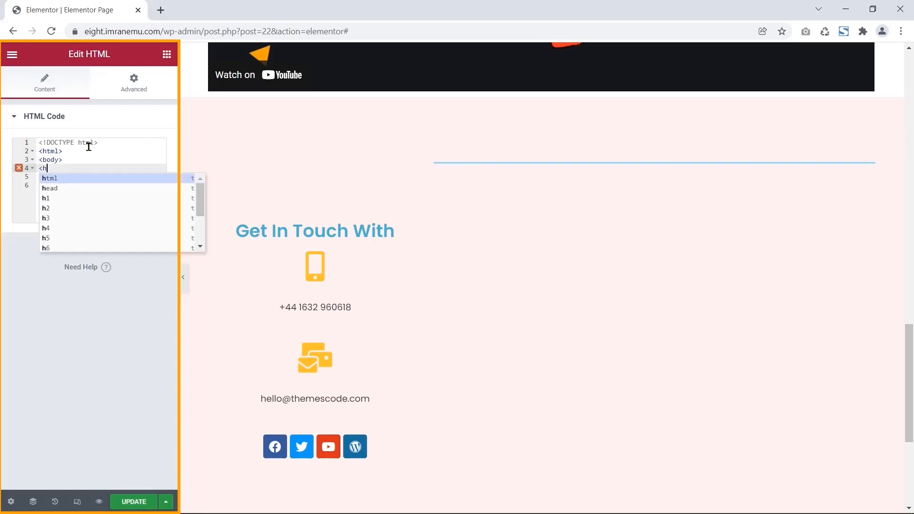
- Replace the test code with pasted contact-form HTML/CSS and review the subject box's height:200px style
{"action": "left_click_drag", "start_coordinate": [75, 187], "coordinate": [39, 142]}
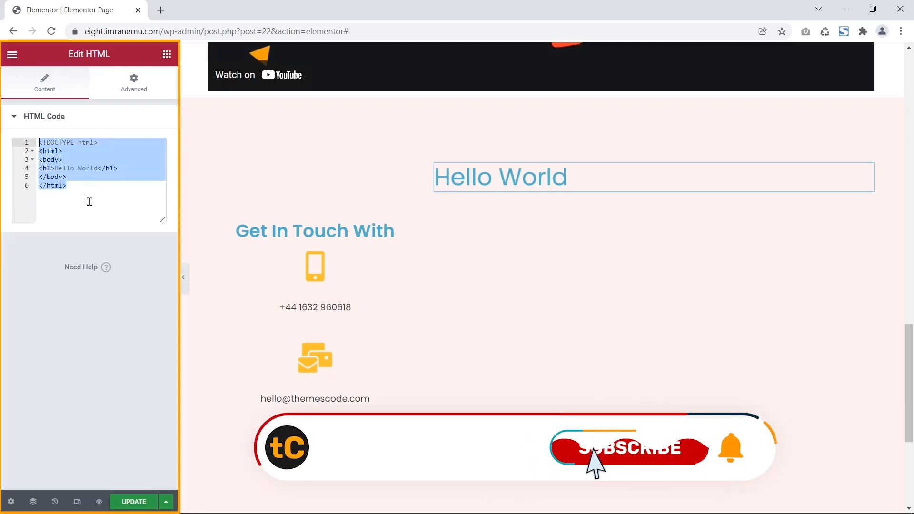
{"action": "key", "text": "ctrl+v"}
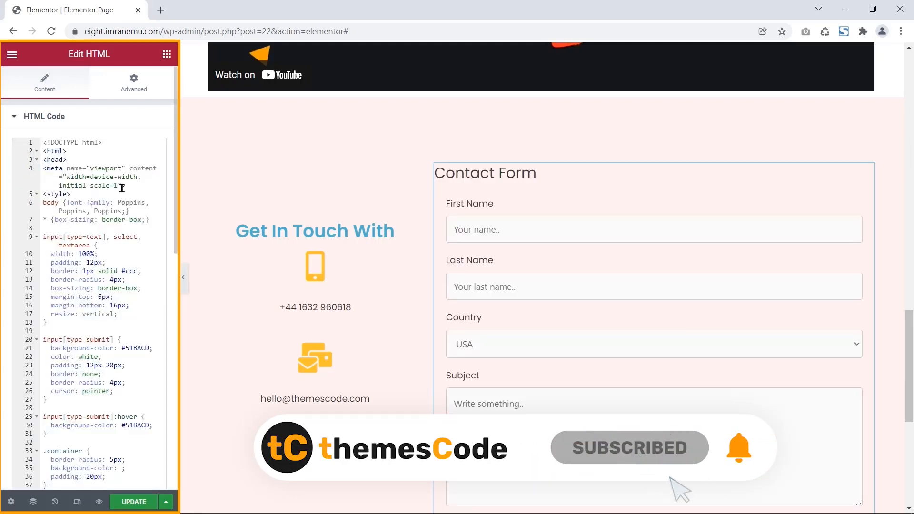
{"action": "scroll", "coordinate": [122, 188], "scroll_direction": "down", "scroll_amount": 2}
{"action": "left_click", "coordinate": [58, 119]}
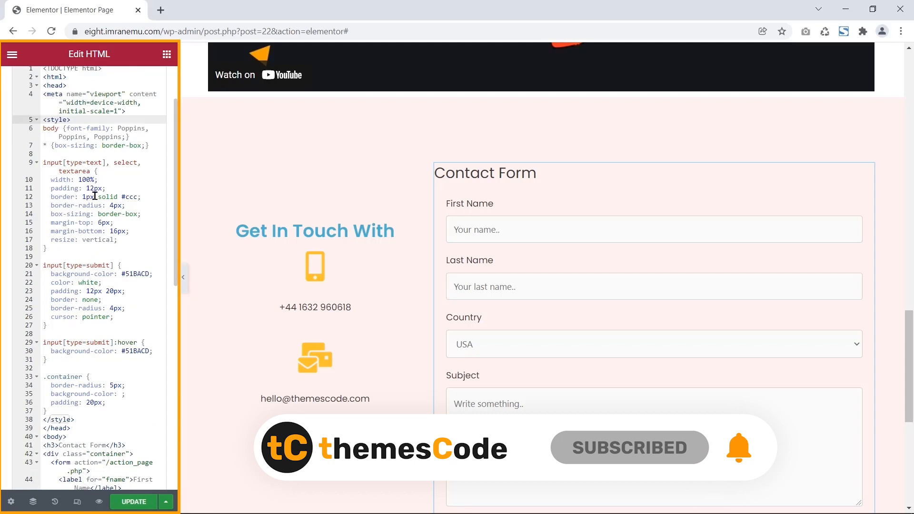
{"action": "scroll", "coordinate": [95, 195], "scroll_direction": "down", "scroll_amount": 10}
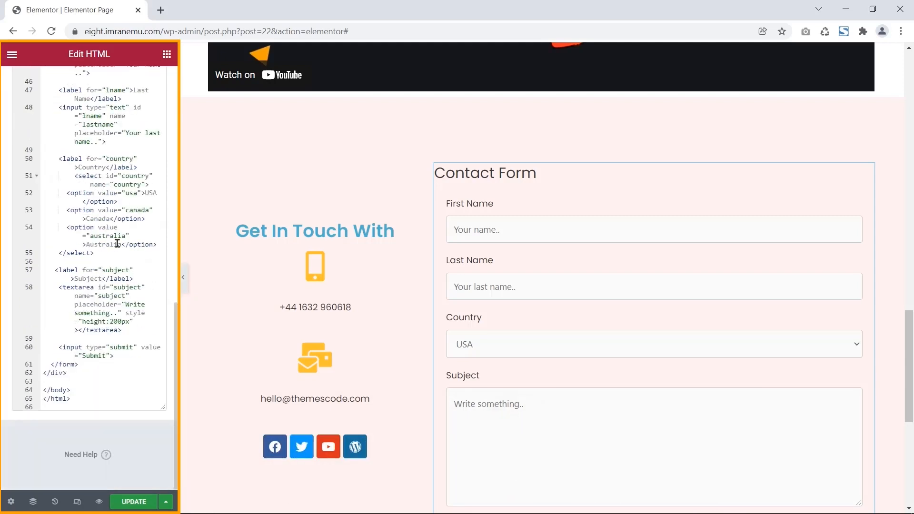
{"action": "left_click", "coordinate": [102, 321]}
{"action": "left_click_drag", "start_coordinate": [129, 322], "coordinate": [82, 321]}
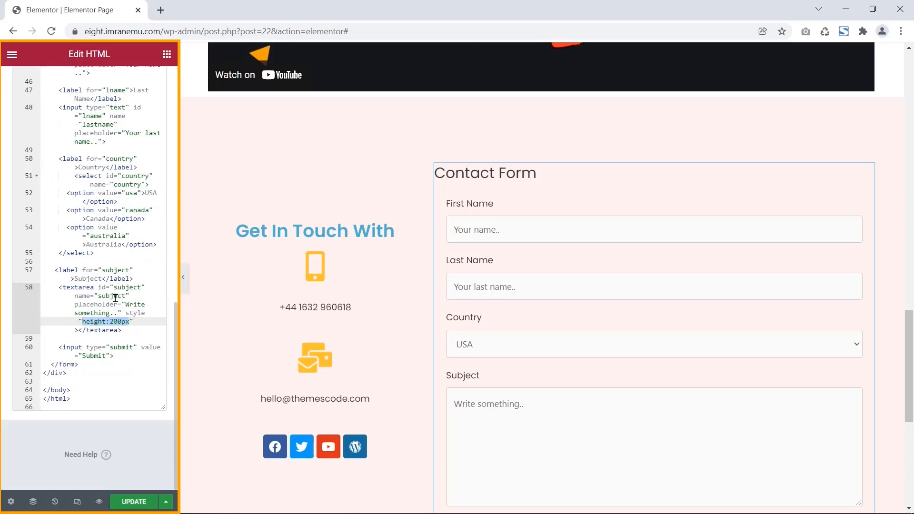
{"action": "scroll", "coordinate": [117, 265], "scroll_direction": "up", "scroll_amount": 10}
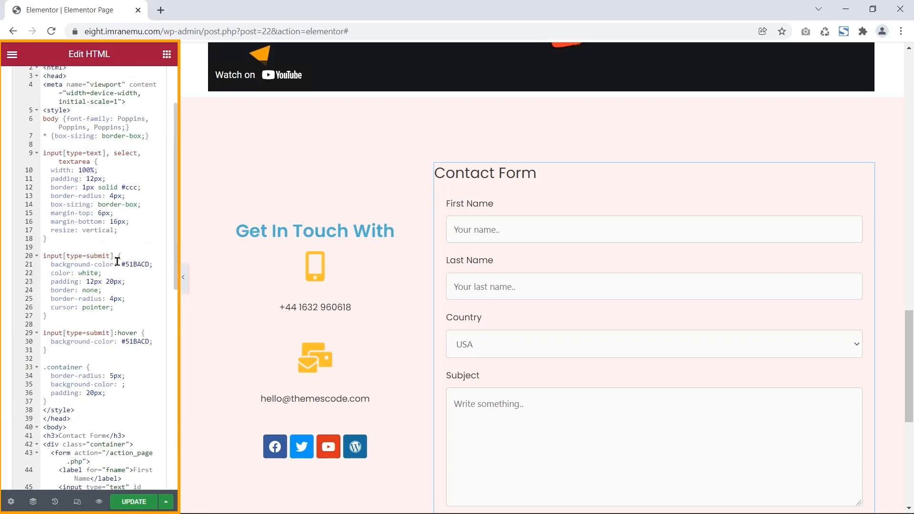
- Expand the HTML widget's Advanced Custom CSS options
{"action": "left_click", "coordinate": [134, 87]}
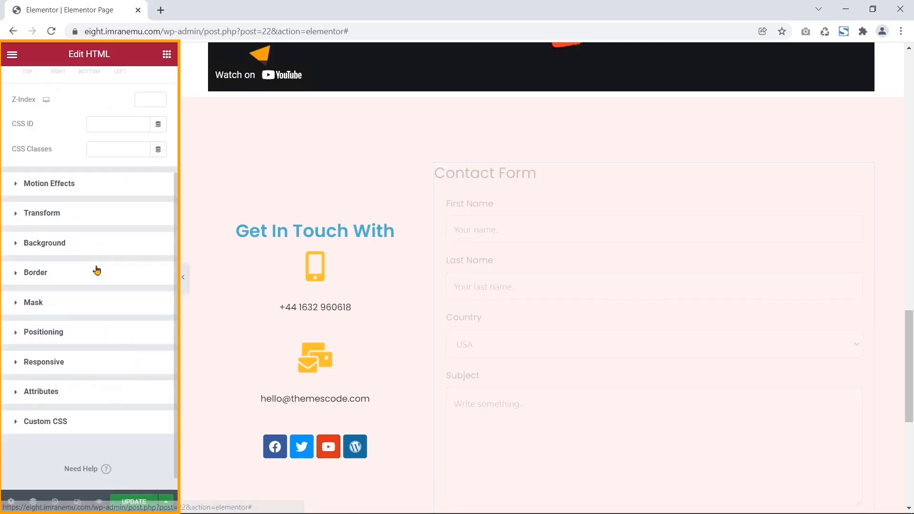
{"action": "left_click", "coordinate": [68, 423]}
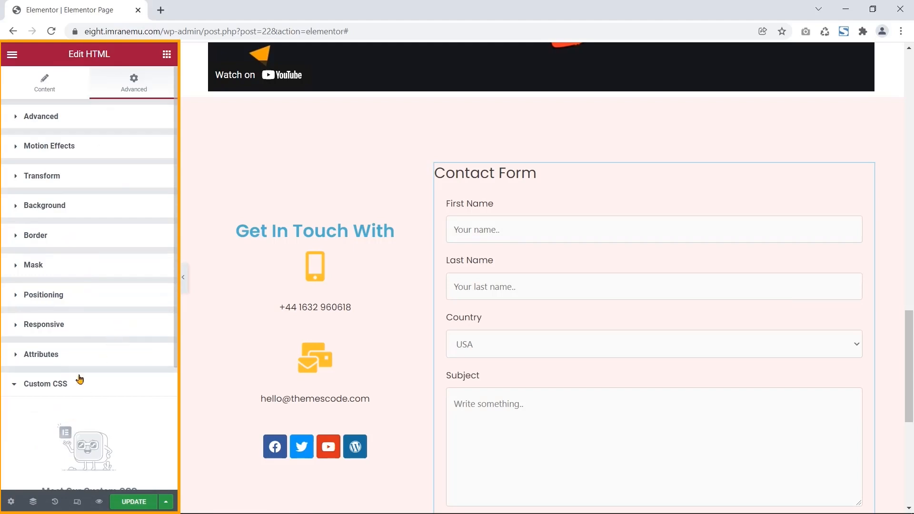
{"action": "scroll", "coordinate": [94, 421], "scroll_direction": "down", "scroll_amount": 3}
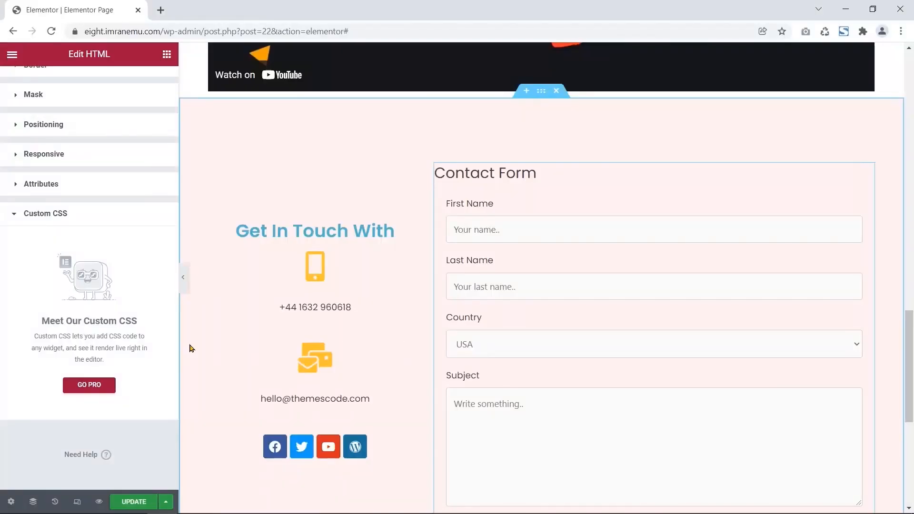
- Scroll to the empty section below the contact form and bring up the widget list
{"action": "scroll", "coordinate": [187, 348], "scroll_direction": "down", "scroll_amount": 6}
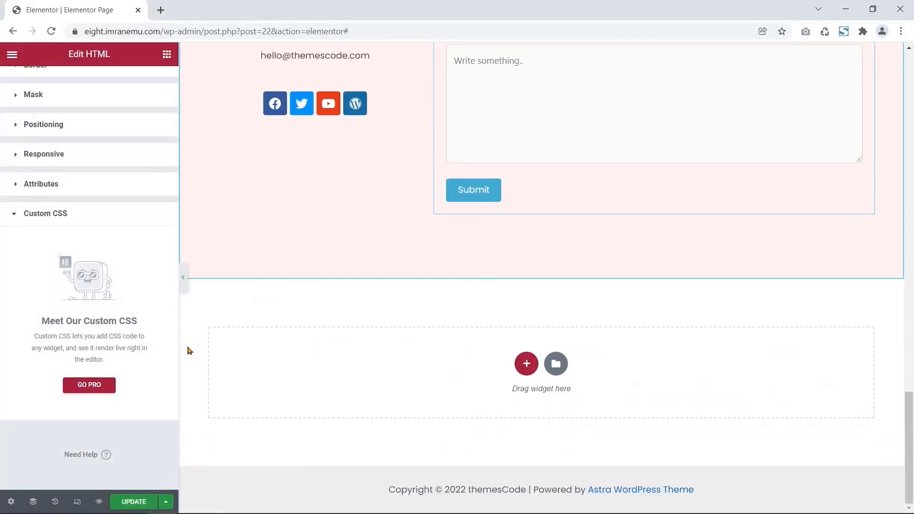
{"action": "left_click", "coordinate": [166, 55]}
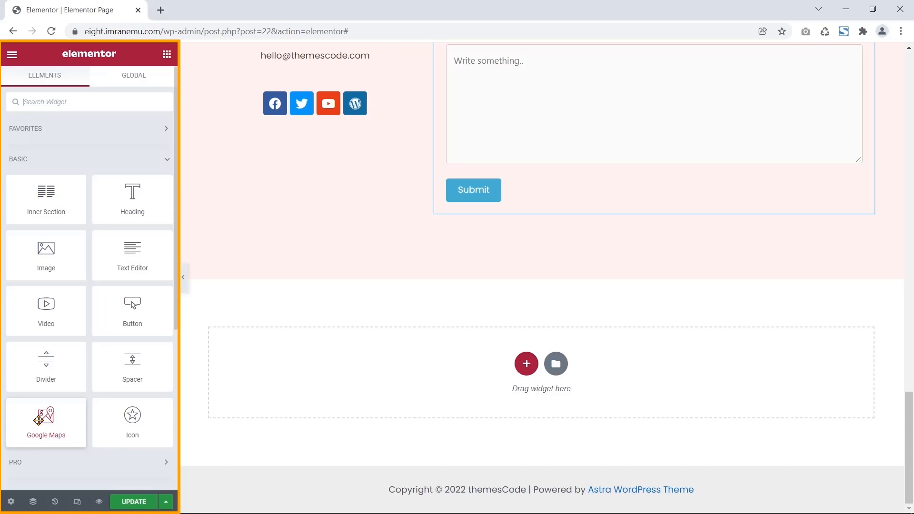
- Drop a Google Maps widget showing the London Eye below the contact form and preview it
{"action": "left_click_drag", "start_coordinate": [40, 419], "coordinate": [540, 365]}
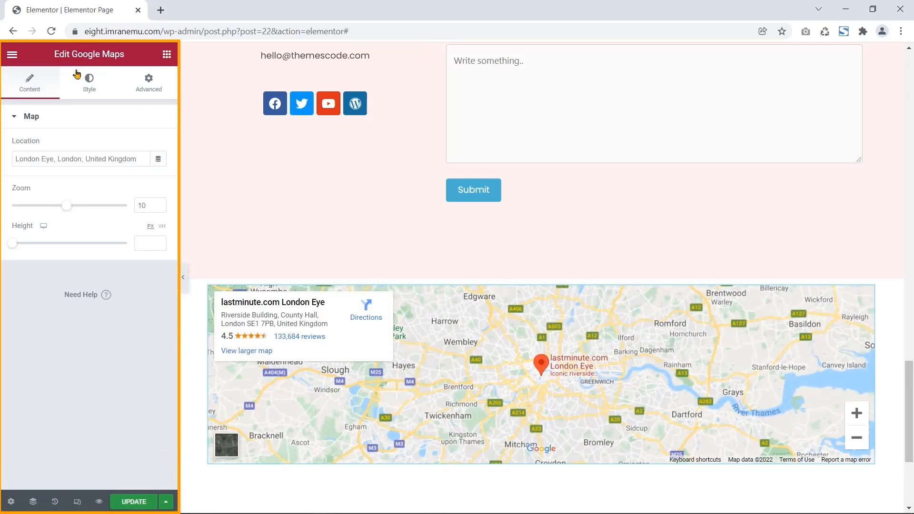
{"action": "left_click_drag", "start_coordinate": [55, 59], "coordinate": [132, 57]}
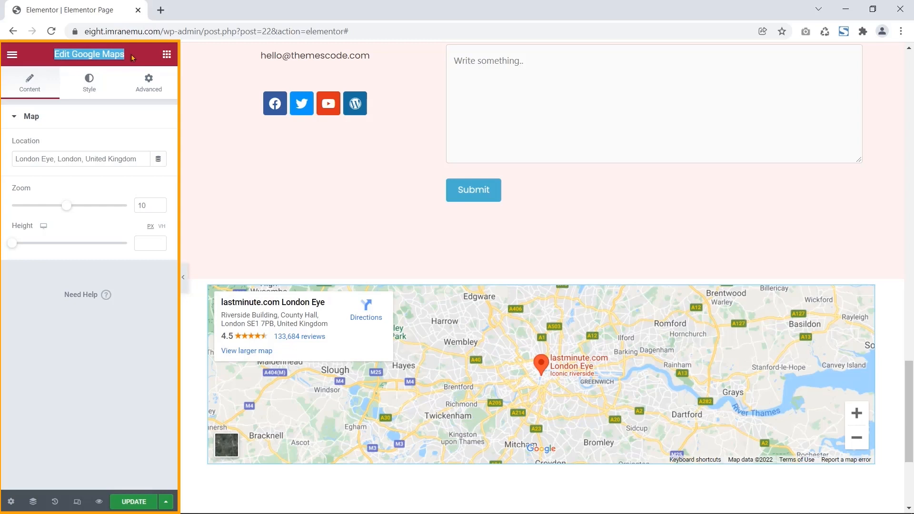
{"action": "left_click_drag", "start_coordinate": [21, 116], "coordinate": [139, 152]}
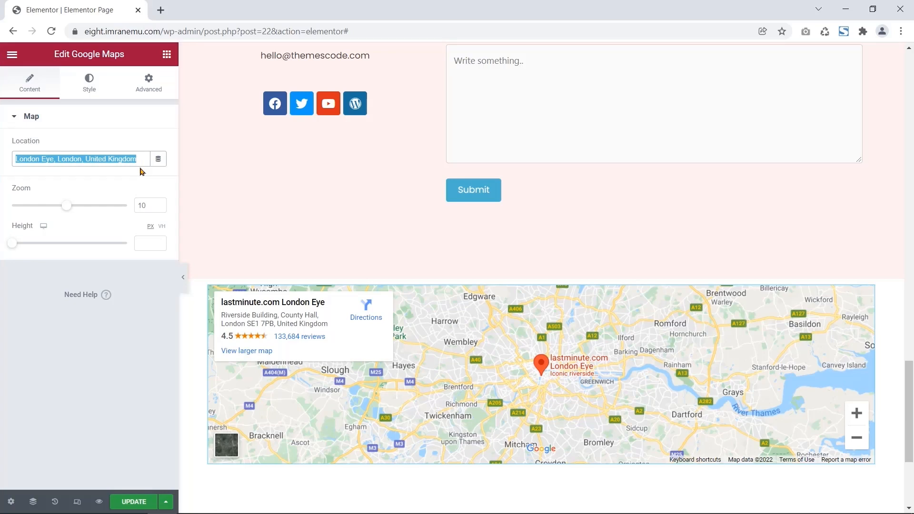
{"action": "left_click", "coordinate": [186, 286]}
{"action": "left_click", "coordinate": [186, 286]}
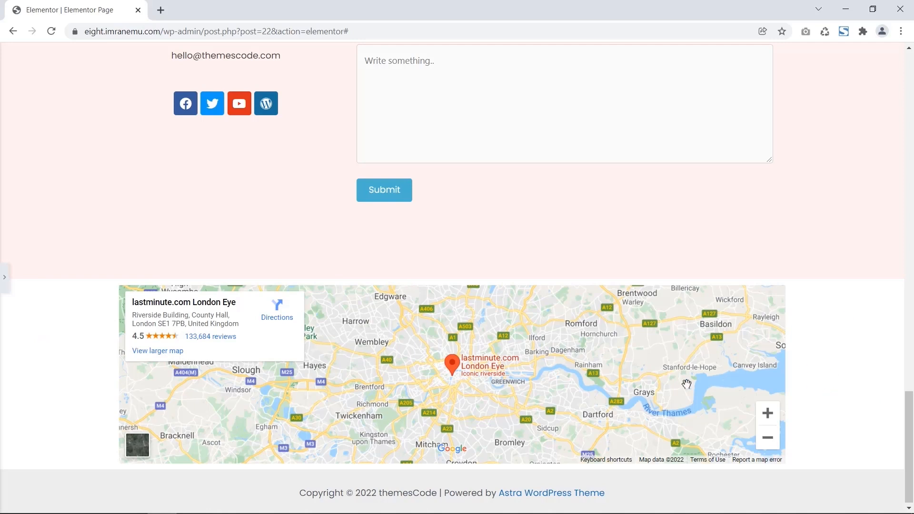
{"action": "left_click", "coordinate": [4, 276]}
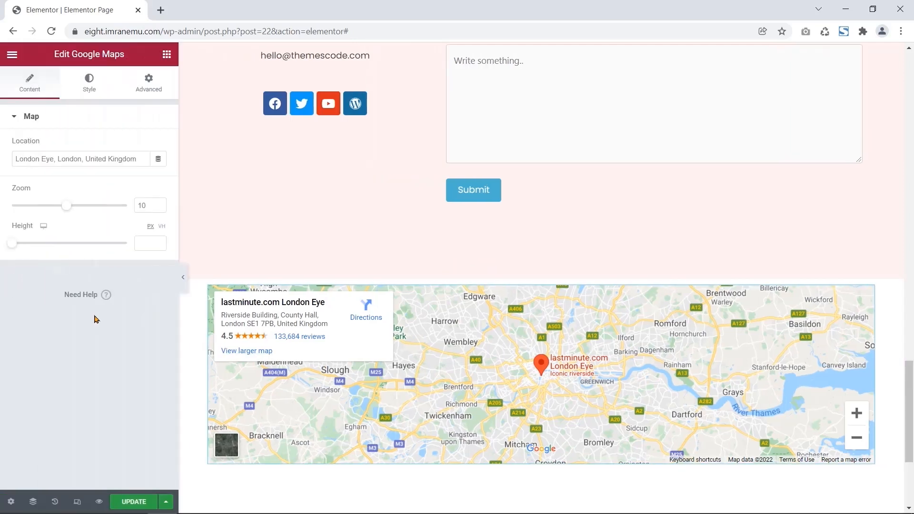
- Set the map section's Content Width to Full Width and check it without the sidebar
{"action": "left_click", "coordinate": [540, 273]}
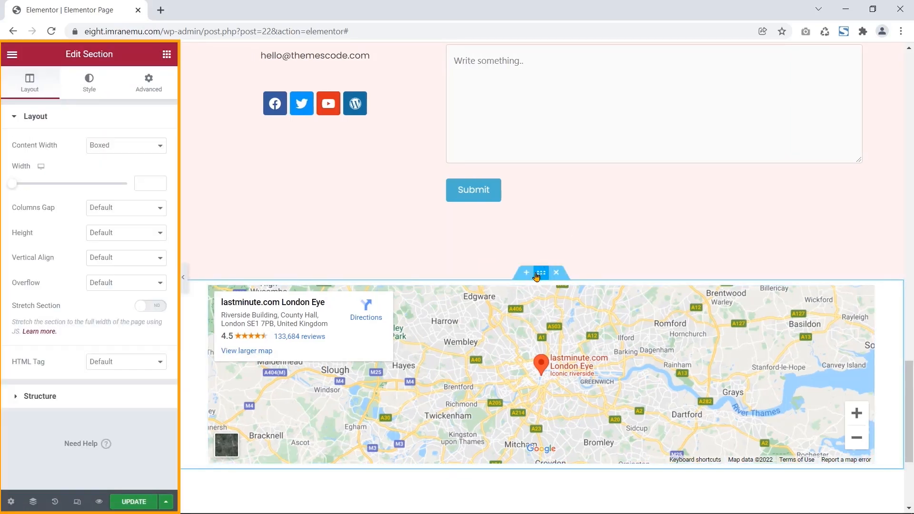
{"action": "left_click_drag", "start_coordinate": [23, 150], "coordinate": [131, 146]}
{"action": "left_click", "coordinate": [126, 146]}
{"action": "left_click", "coordinate": [126, 170]}
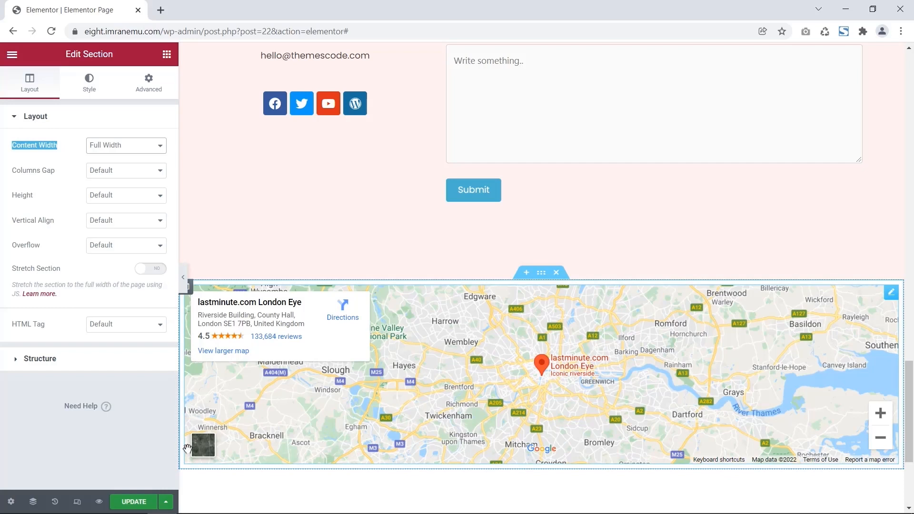
{"action": "left_click", "coordinate": [185, 275]}
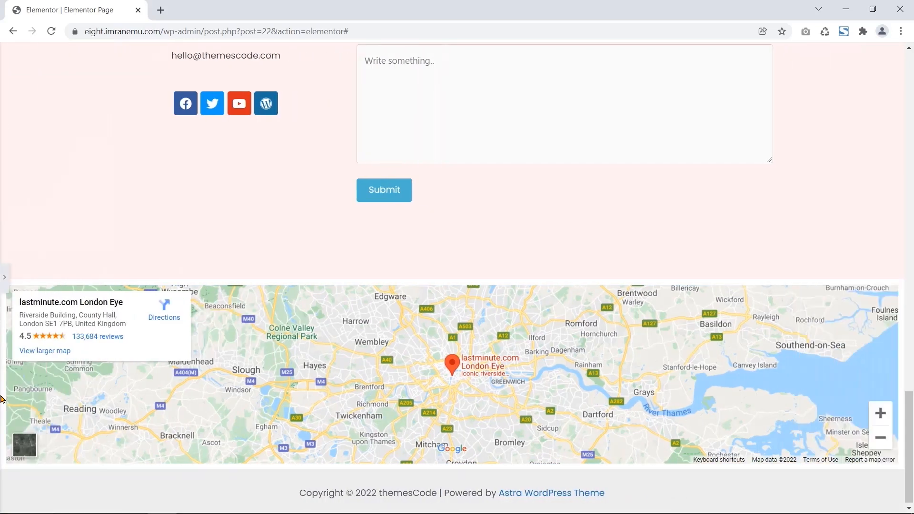
{"action": "left_click", "coordinate": [5, 280]}
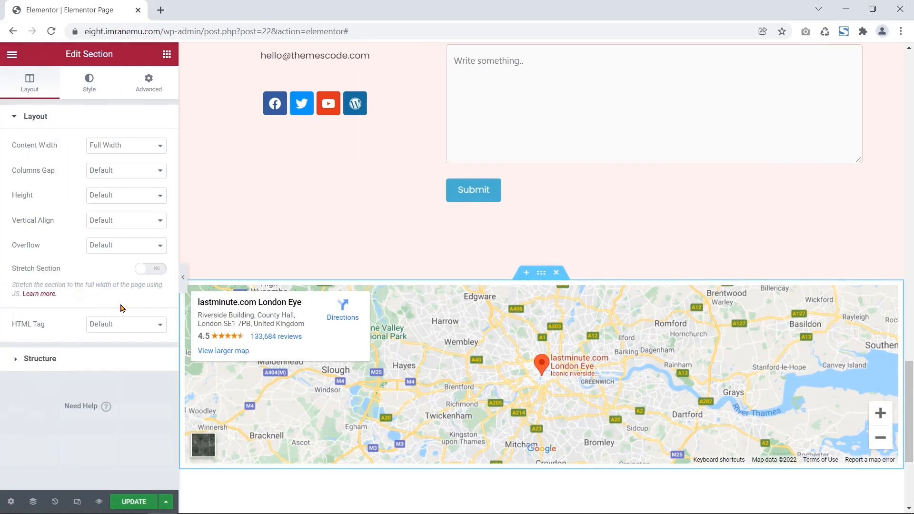
- Set the map section's Columns Gap to No Gap and update the page
{"action": "left_click", "coordinate": [157, 170]}
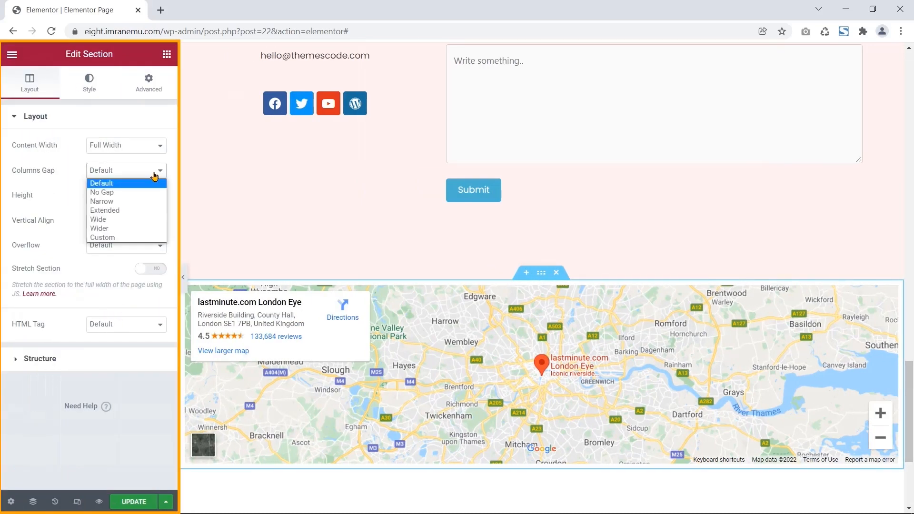
{"action": "left_click", "coordinate": [130, 192]}
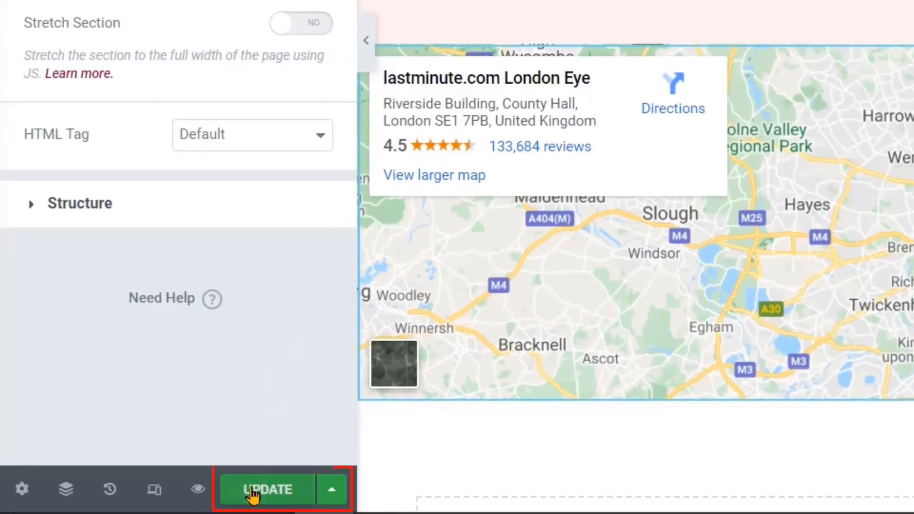
{"action": "left_click", "coordinate": [253, 490]}
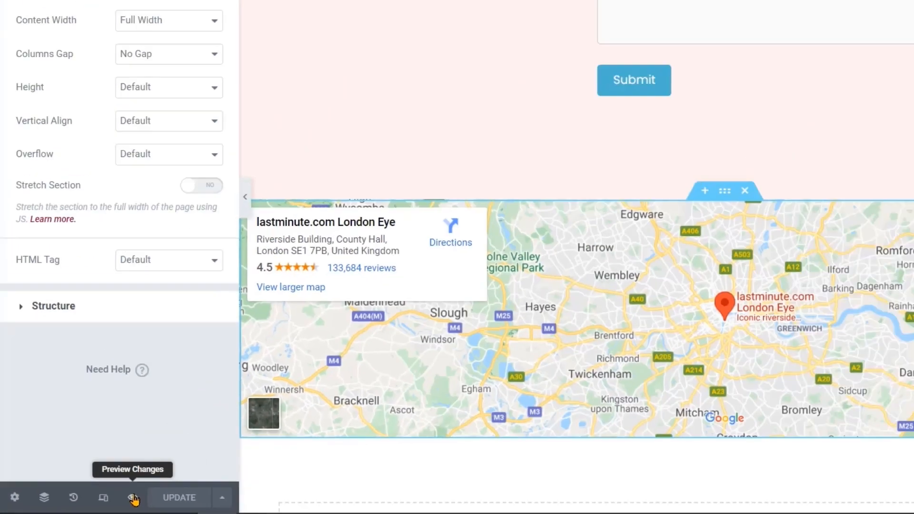
- Preview the live page's full-width map and follow its YouTube link to the themesCode channel
{"action": "left_click", "coordinate": [199, 490]}
{"action": "left_click_drag", "start_coordinate": [911, 85], "coordinate": [913, 418]}
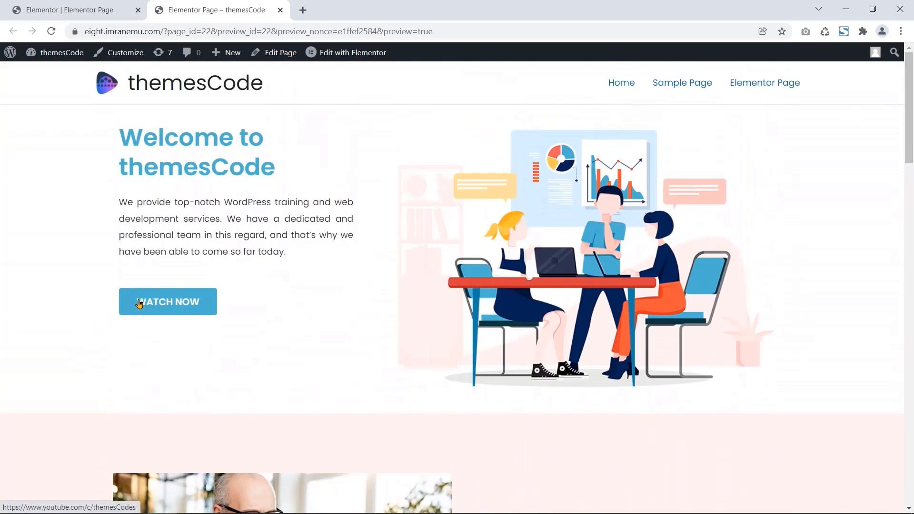
{"action": "left_click", "coordinate": [139, 302]}
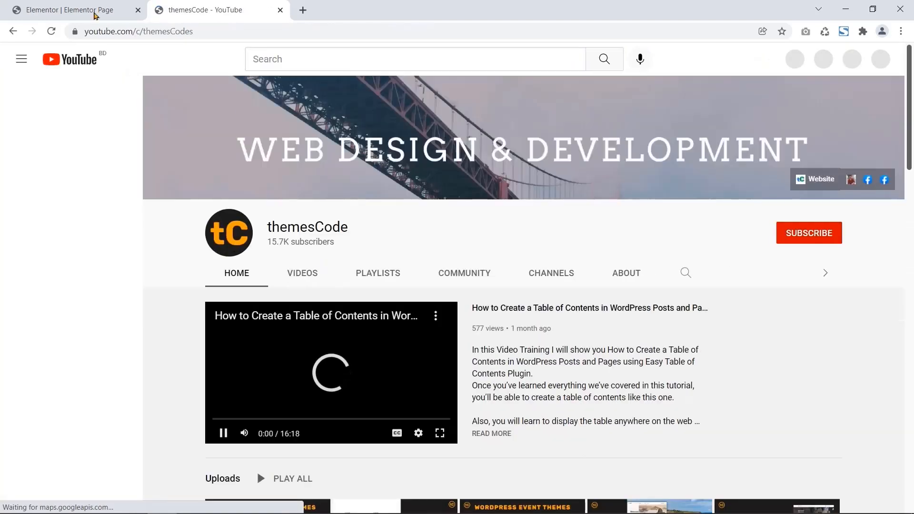
{"action": "left_click", "coordinate": [14, 32]}
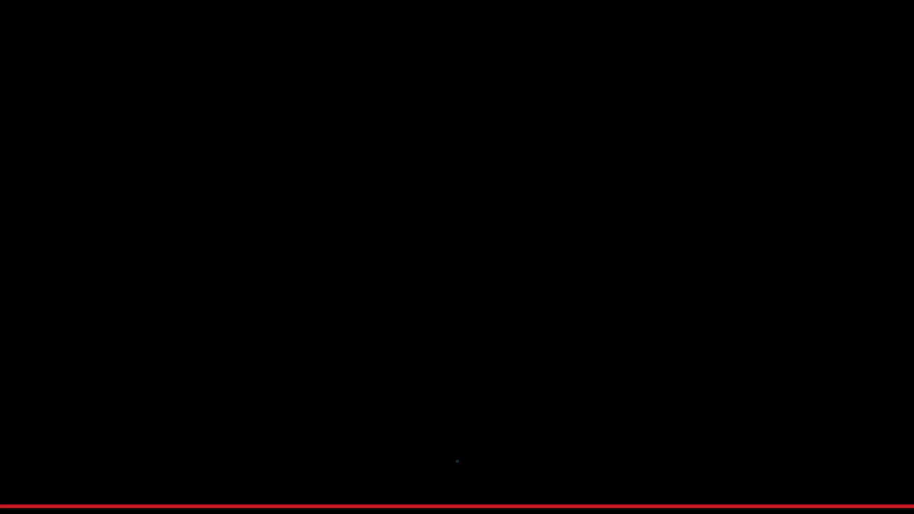